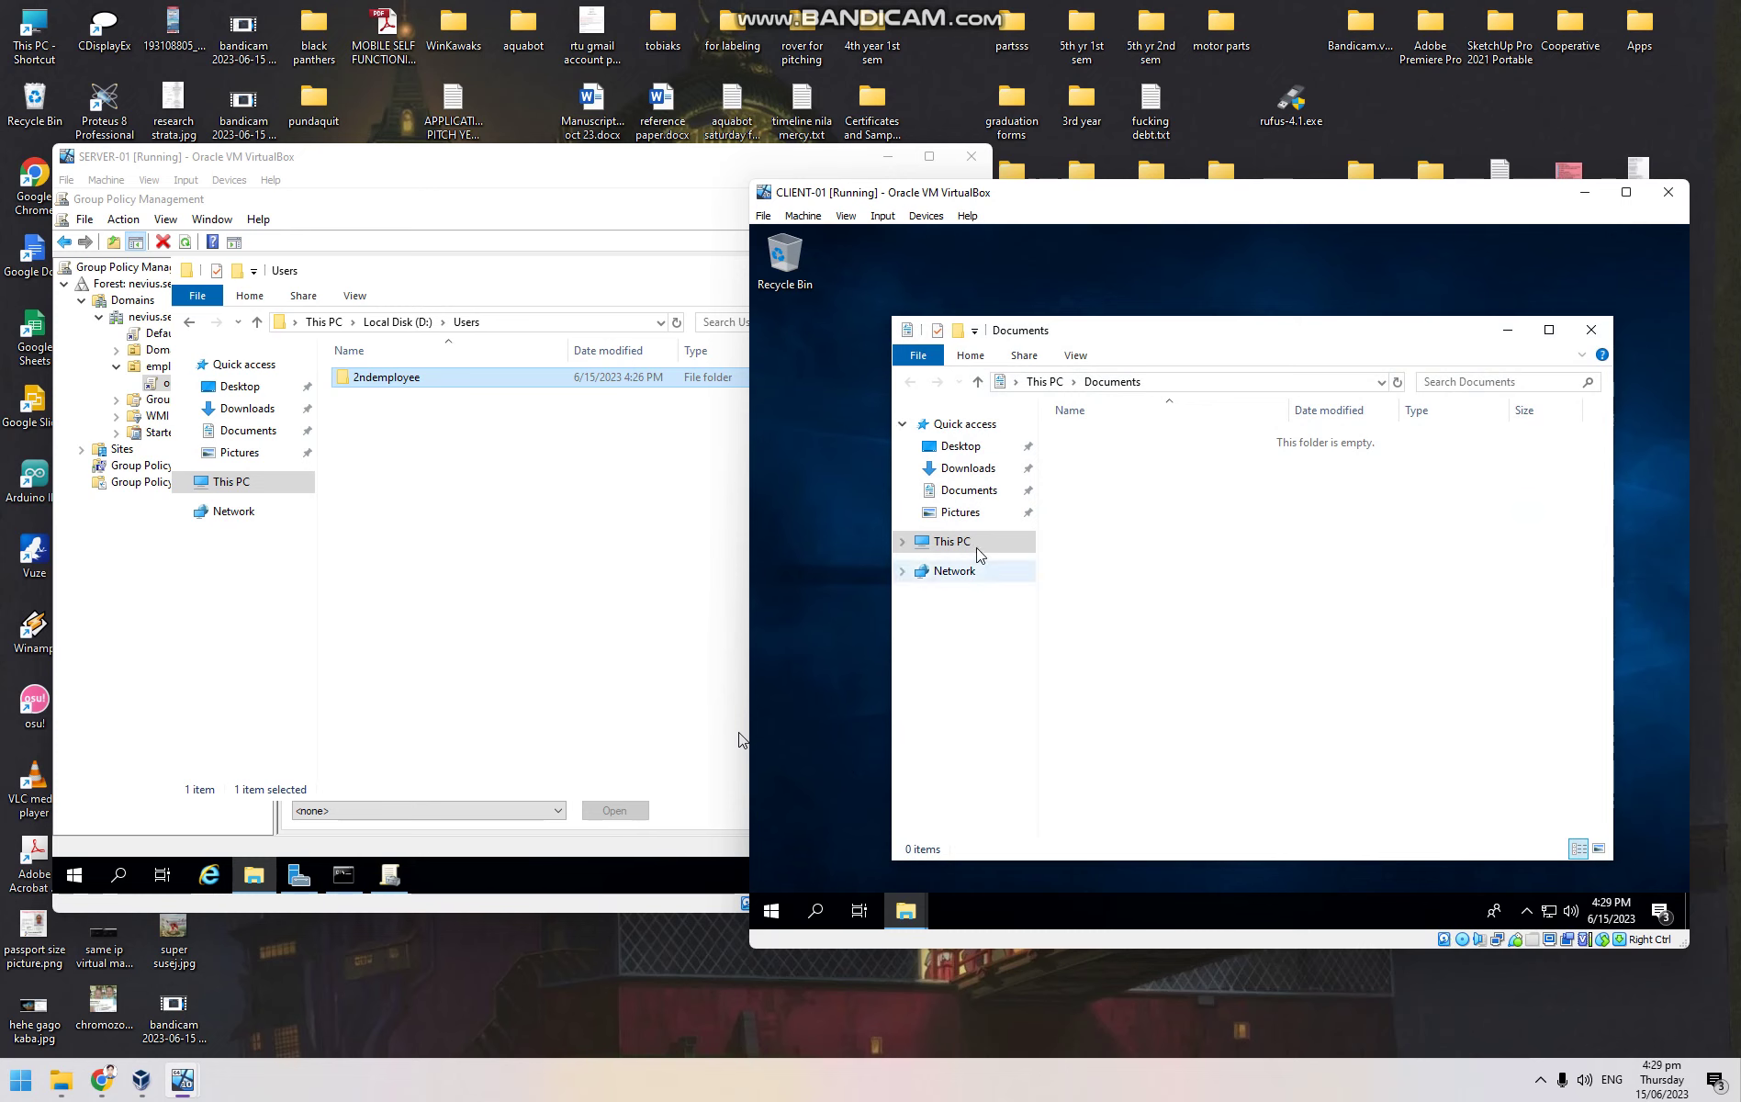
Open Properties for This PC in CLIENT-01's File Explorer
{"action": "right_click", "coordinate": [971, 544]}
{"action": "left_click", "coordinate": [1028, 787]}
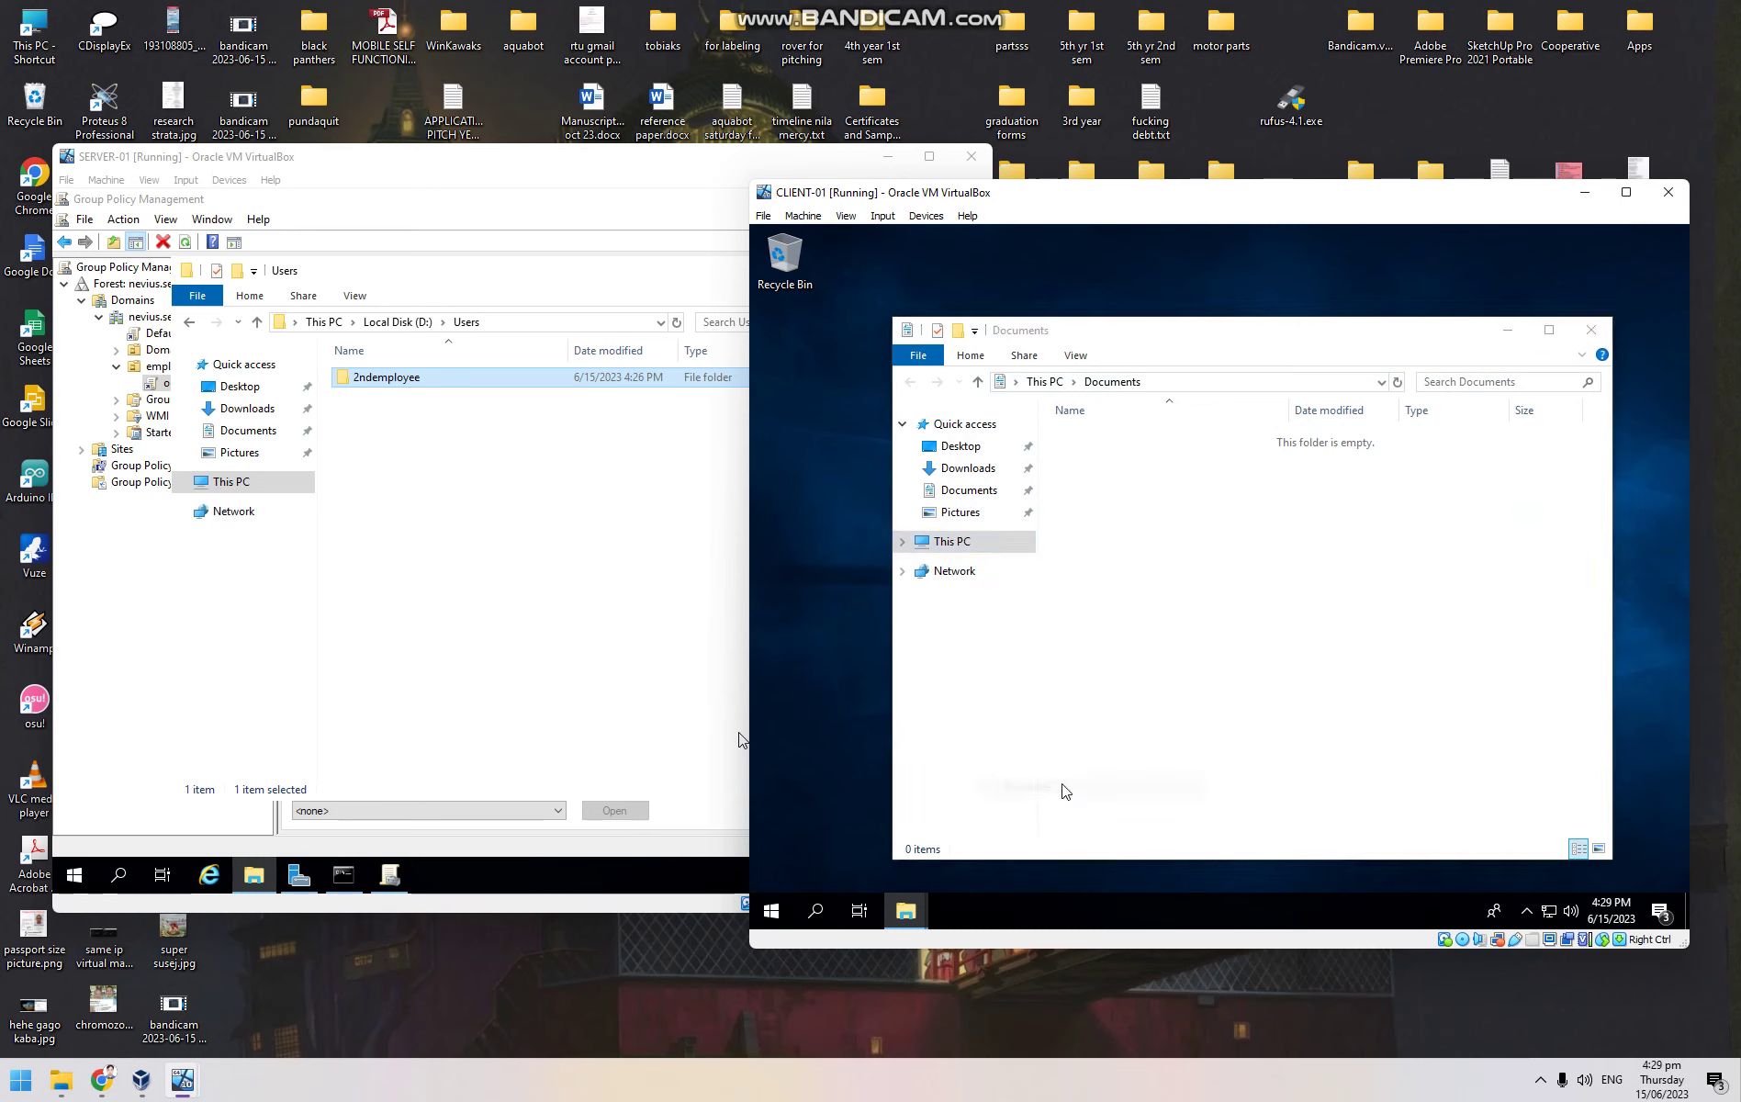
Set CLIENT-01's membership to Domain nevius.server, verified on SERVER-01, and confirm
{"action": "left_click", "coordinate": [1551, 667]}
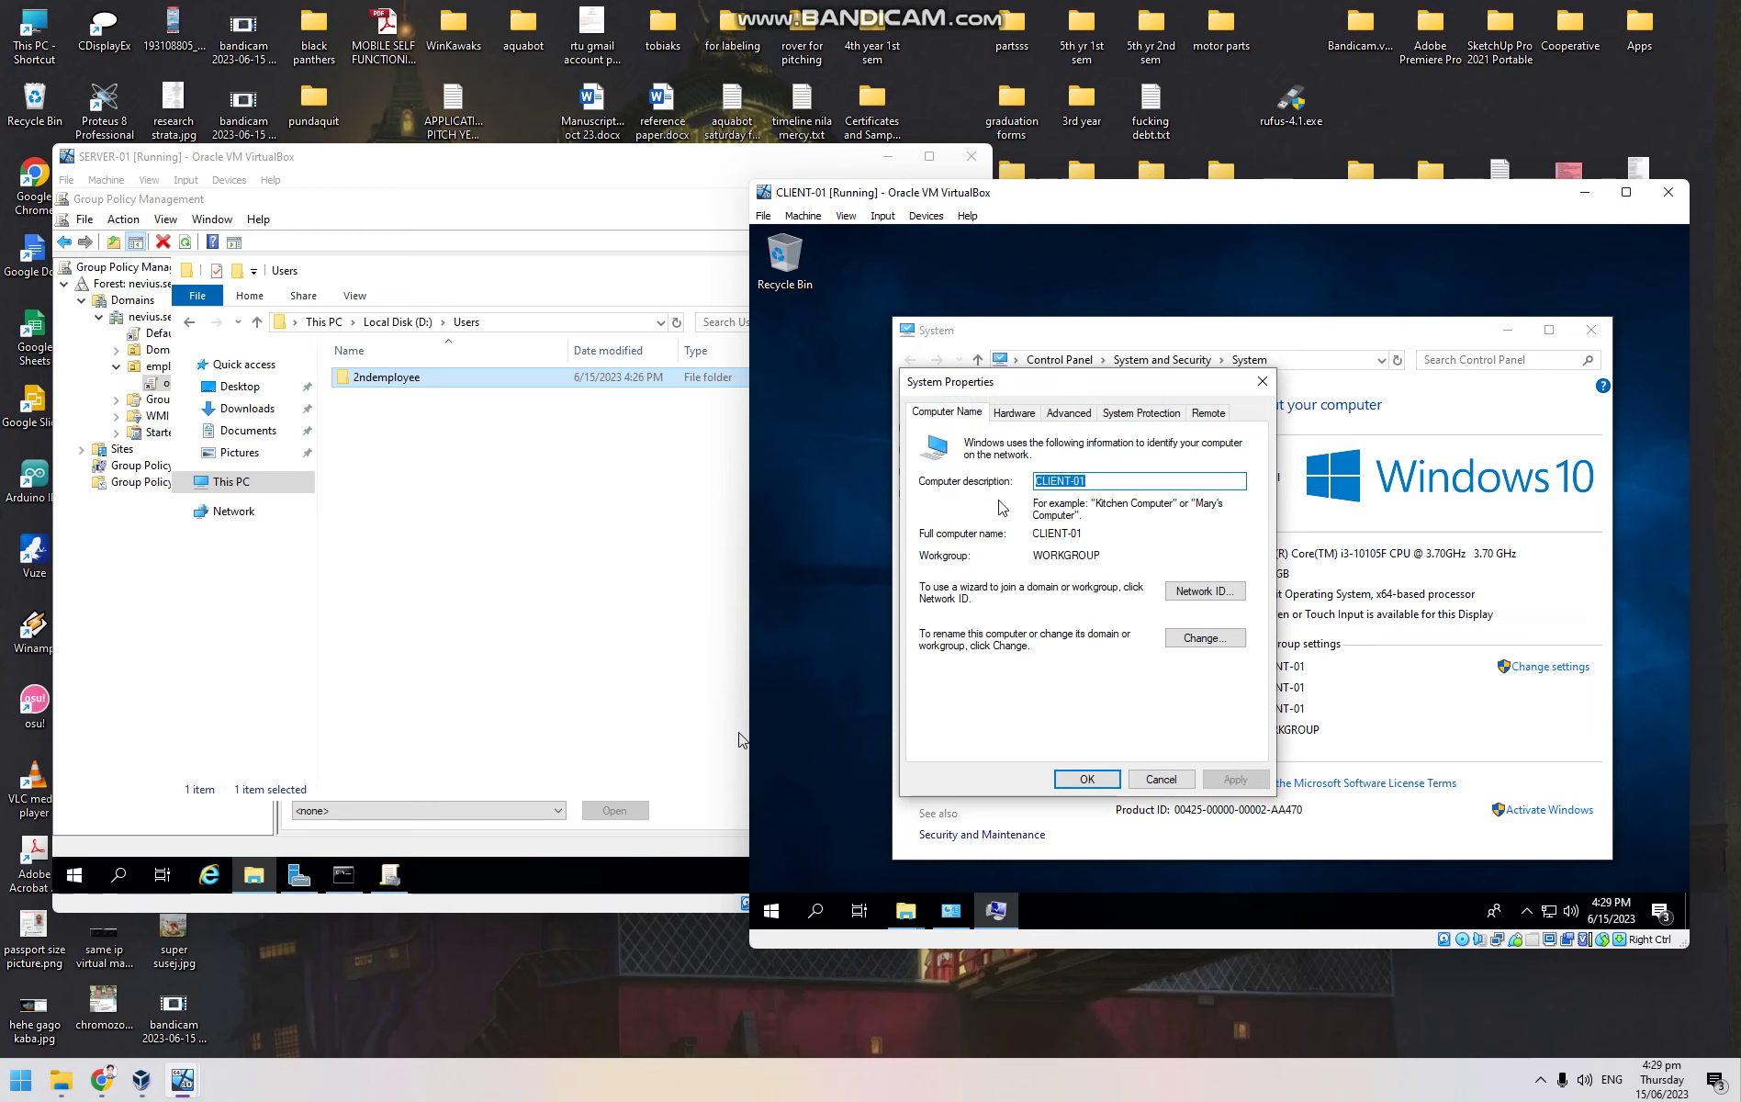
{"action": "left_click", "coordinate": [1204, 637]}
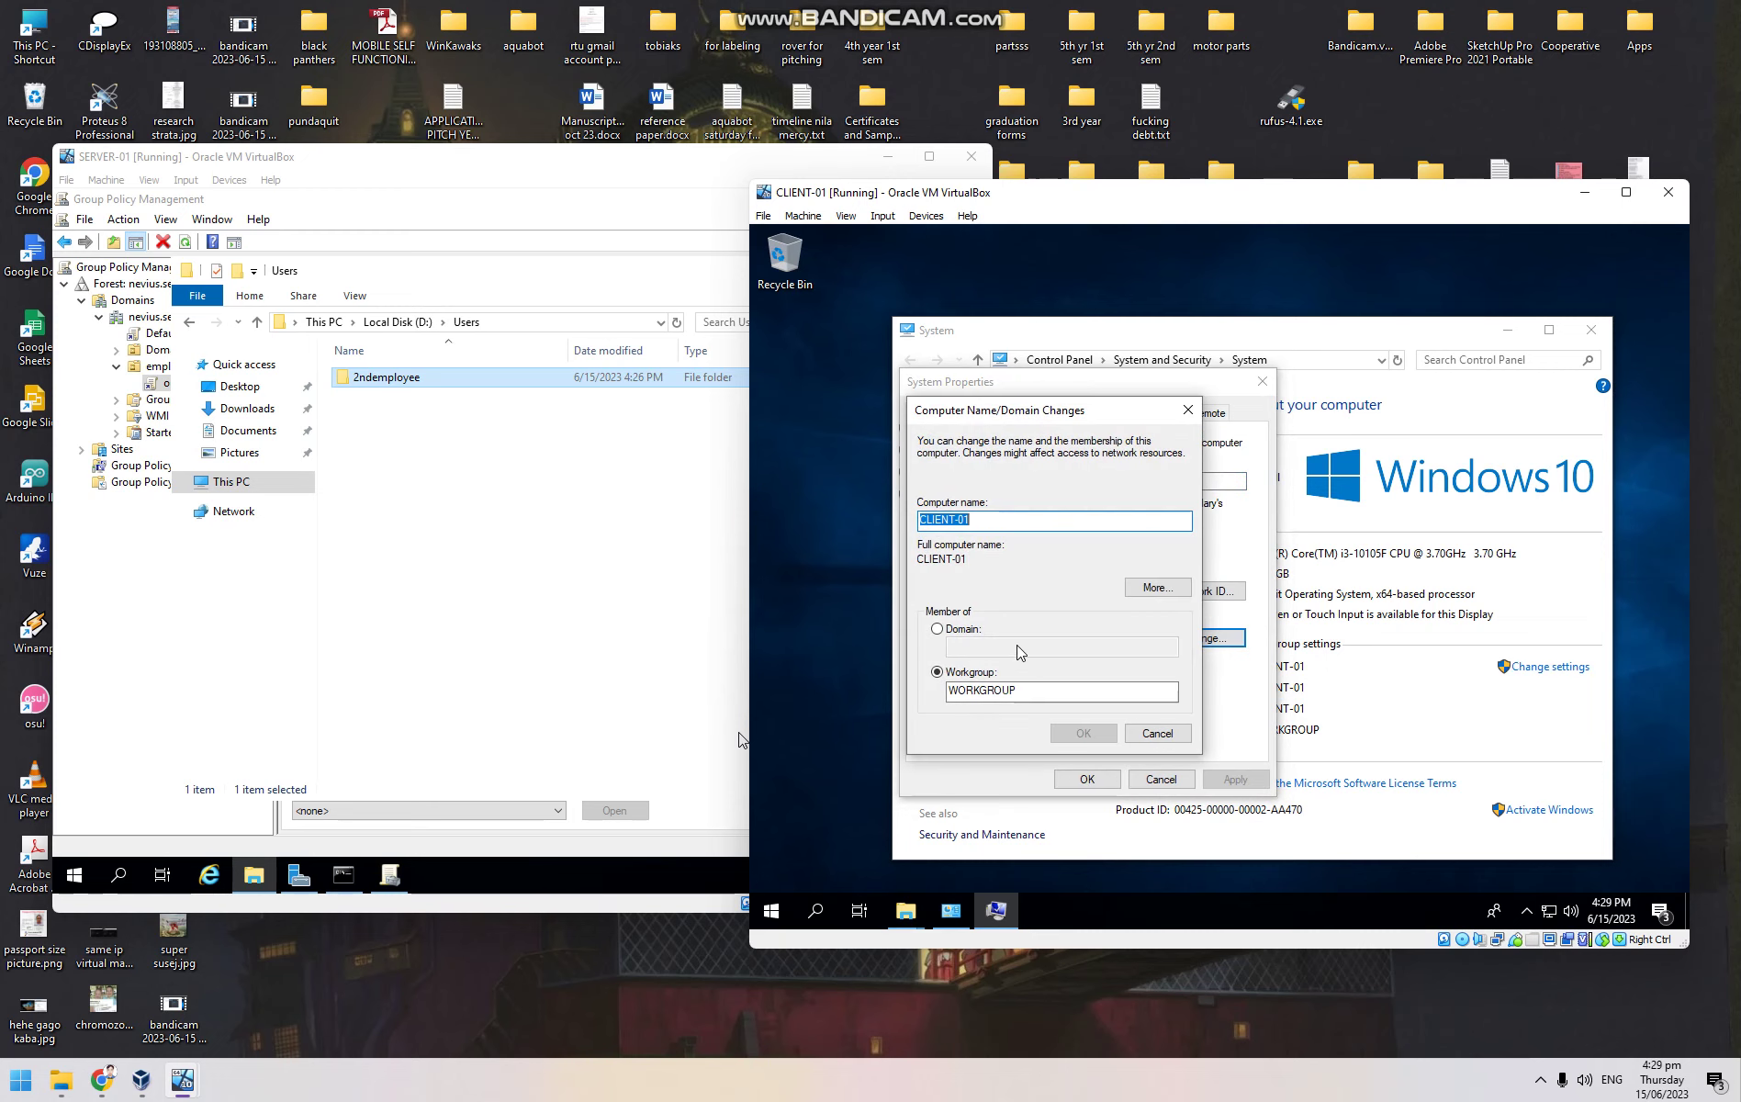
{"action": "left_click", "coordinate": [938, 629]}
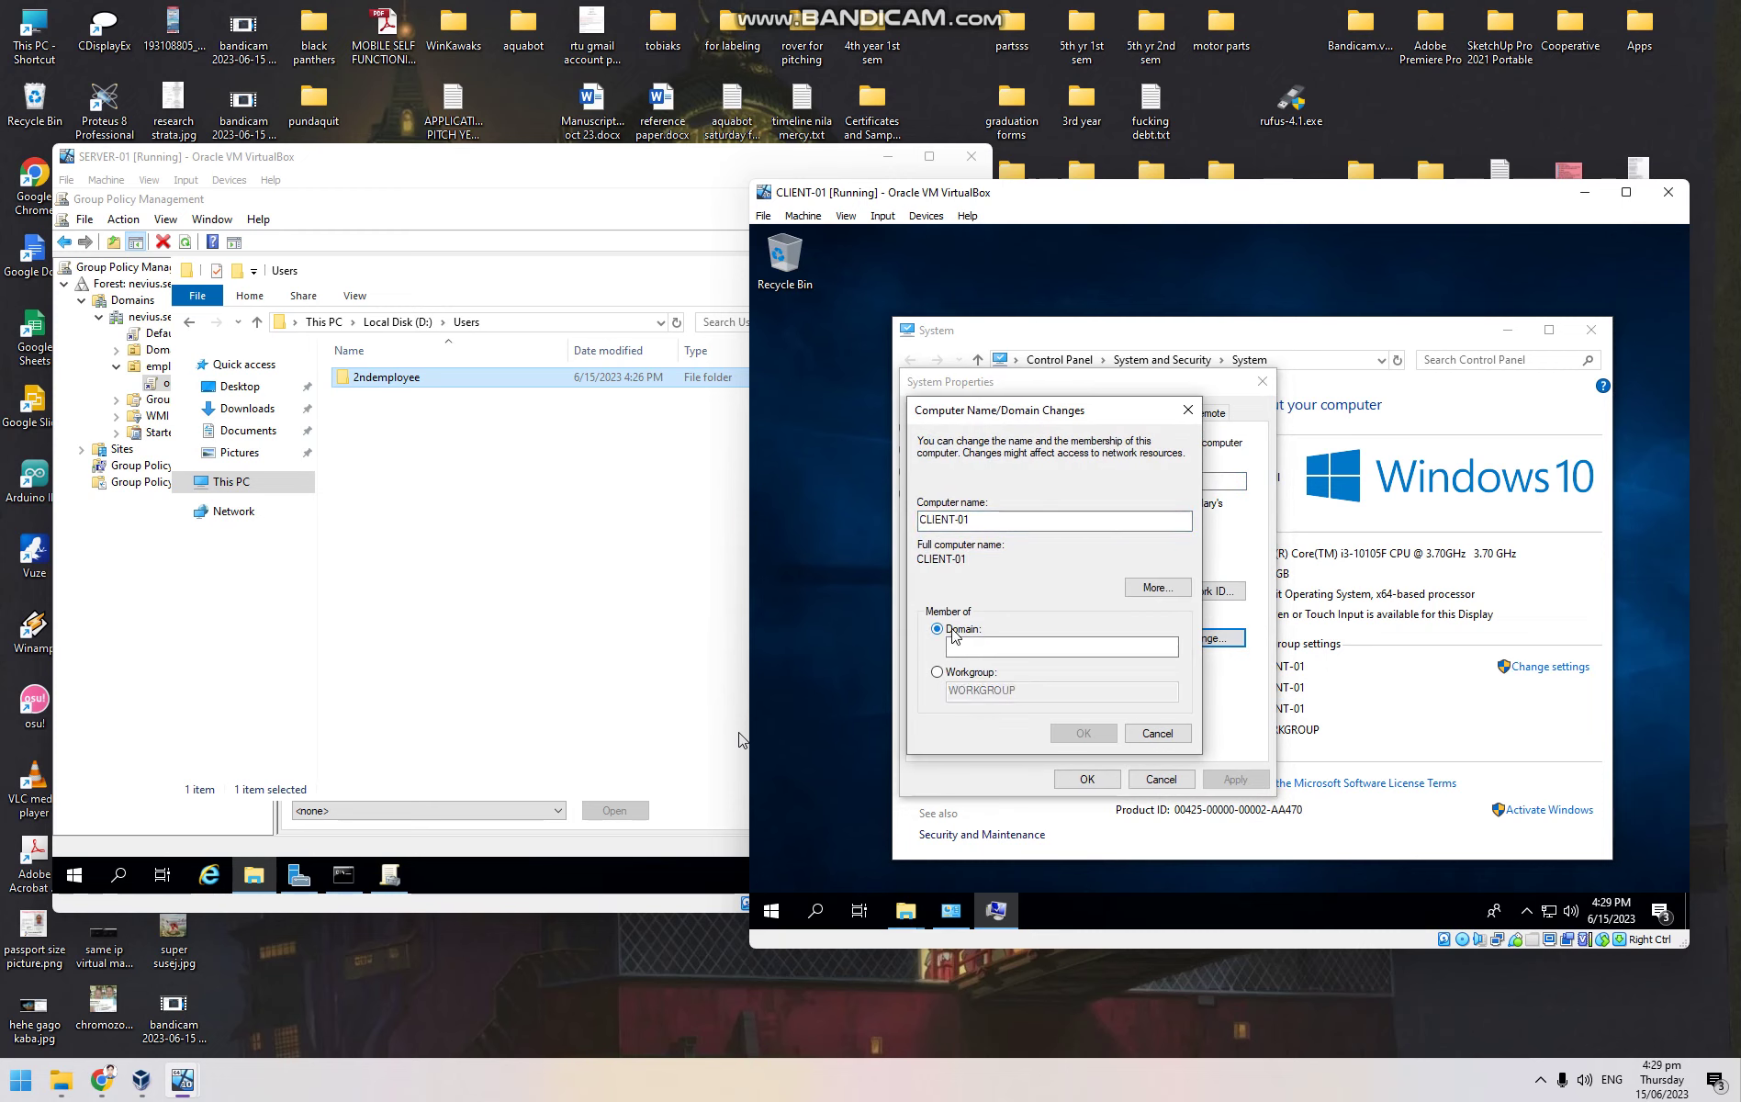
{"action": "left_click", "coordinate": [976, 647]}
{"action": "left_click", "coordinate": [161, 318]}
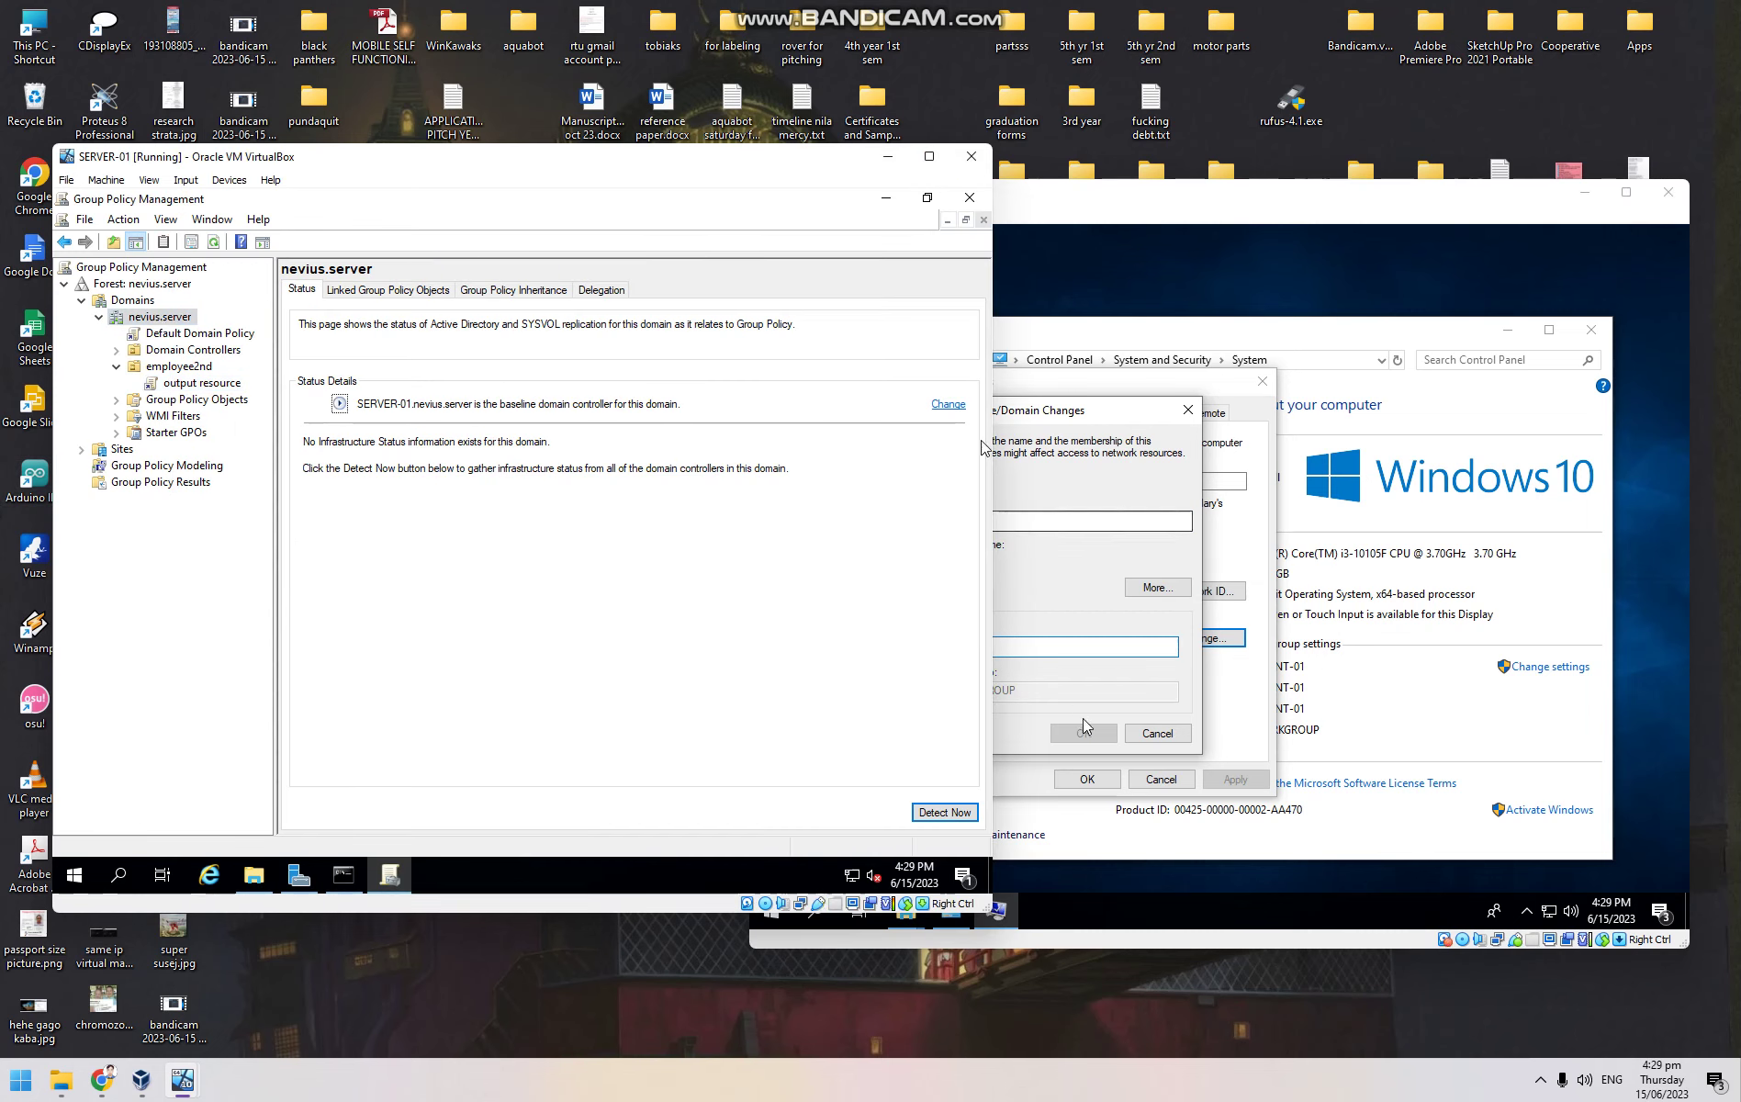
{"action": "left_click", "coordinate": [1061, 649]}
{"action": "type", "text": "nevius"}
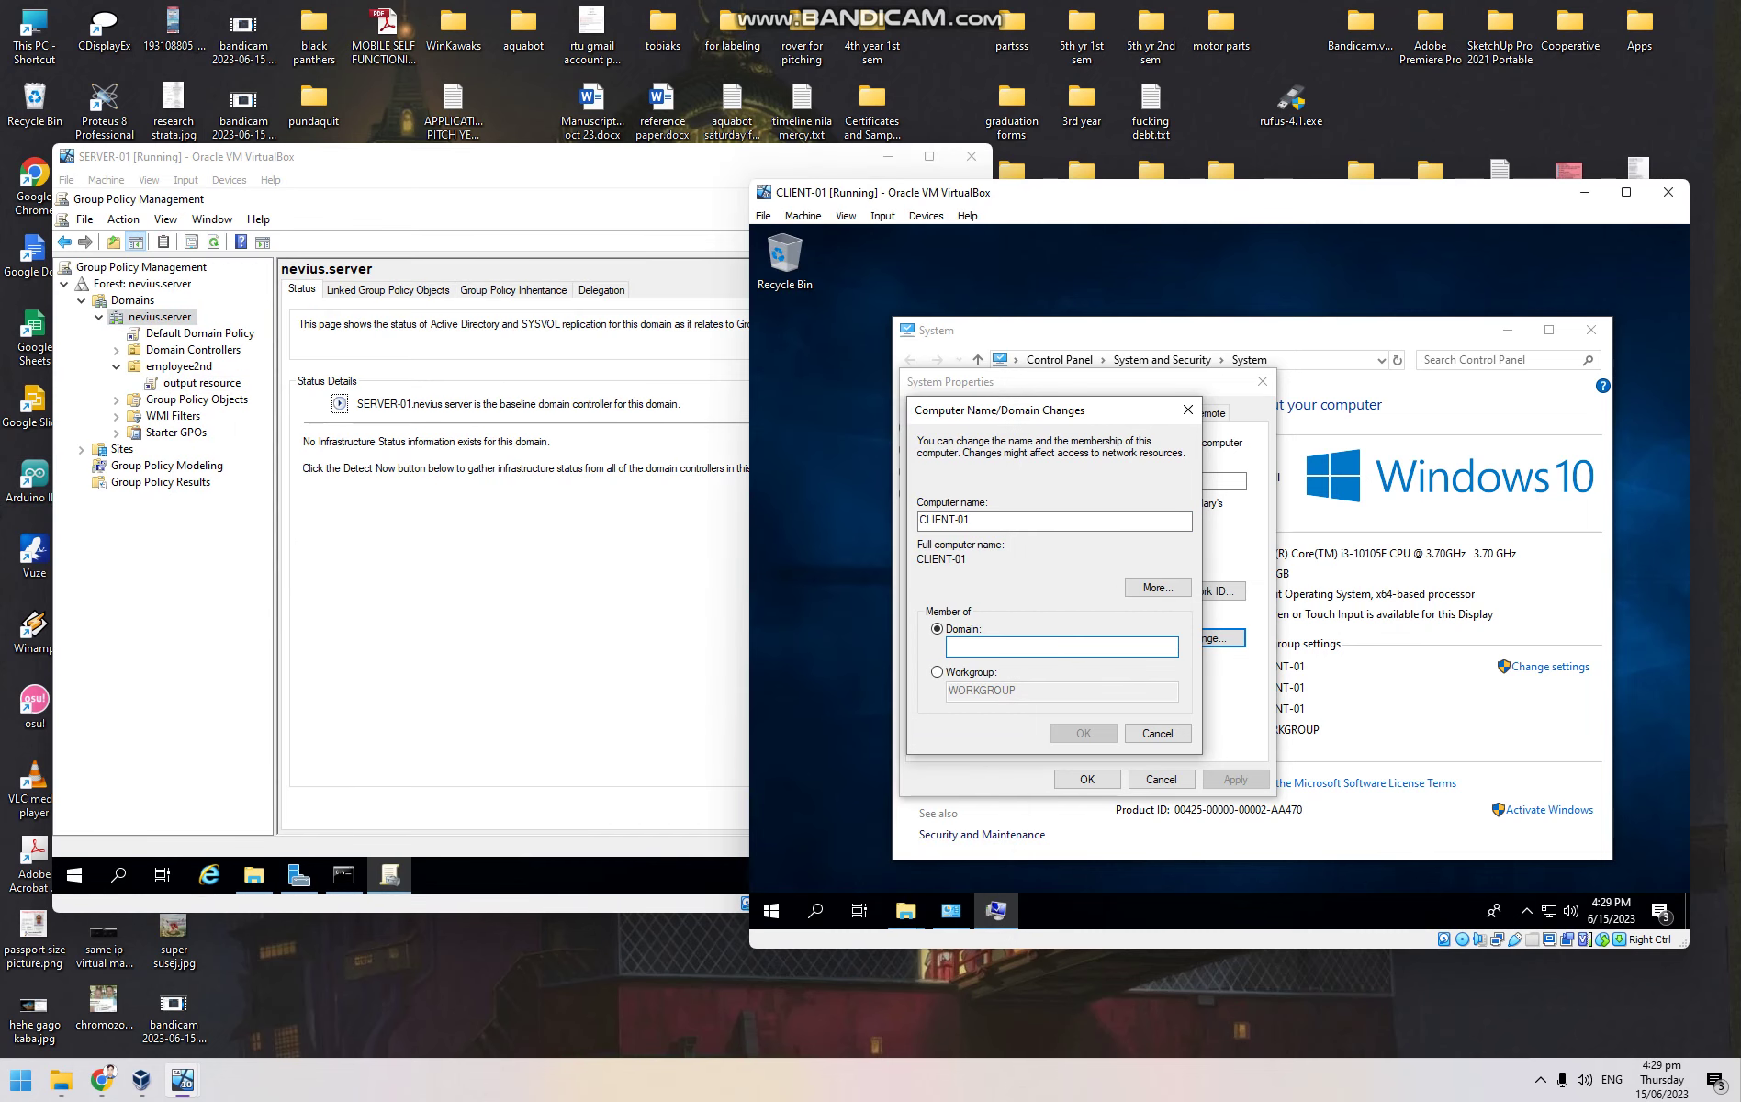
{"action": "type", "text": ".server"}
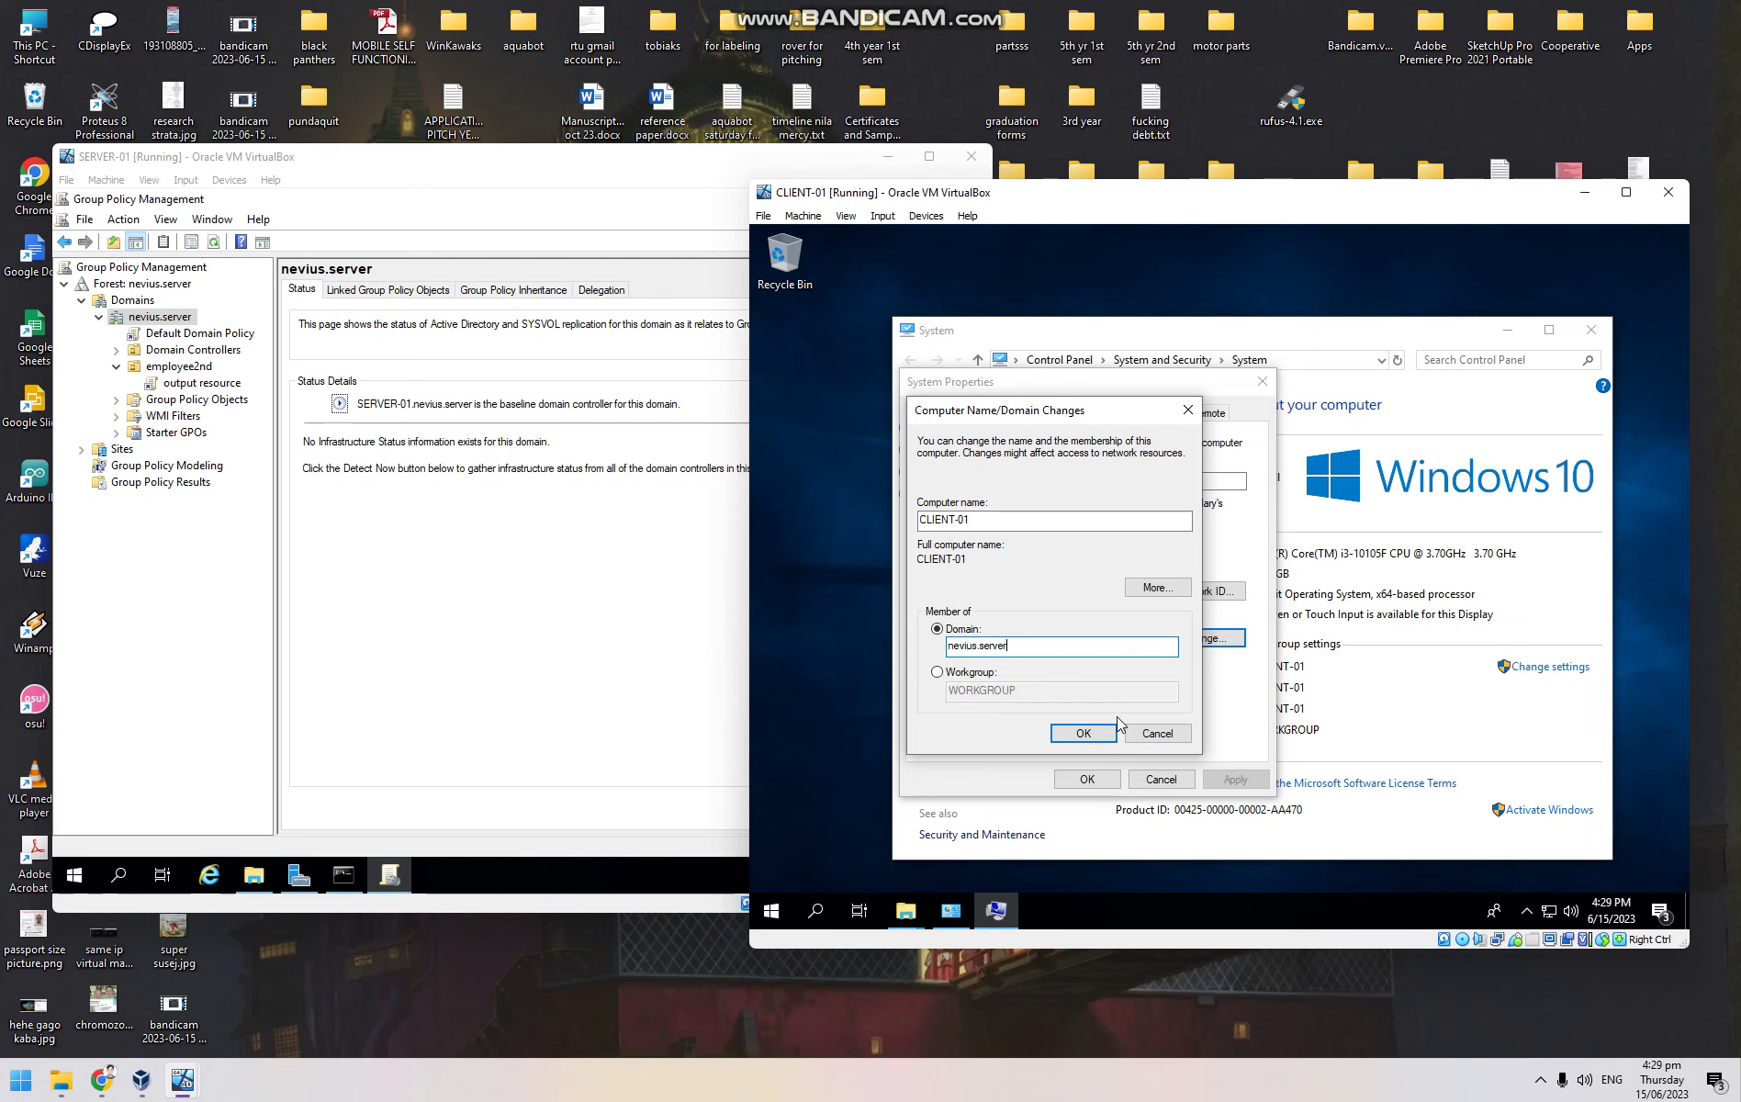
{"action": "left_click", "coordinate": [1083, 731]}
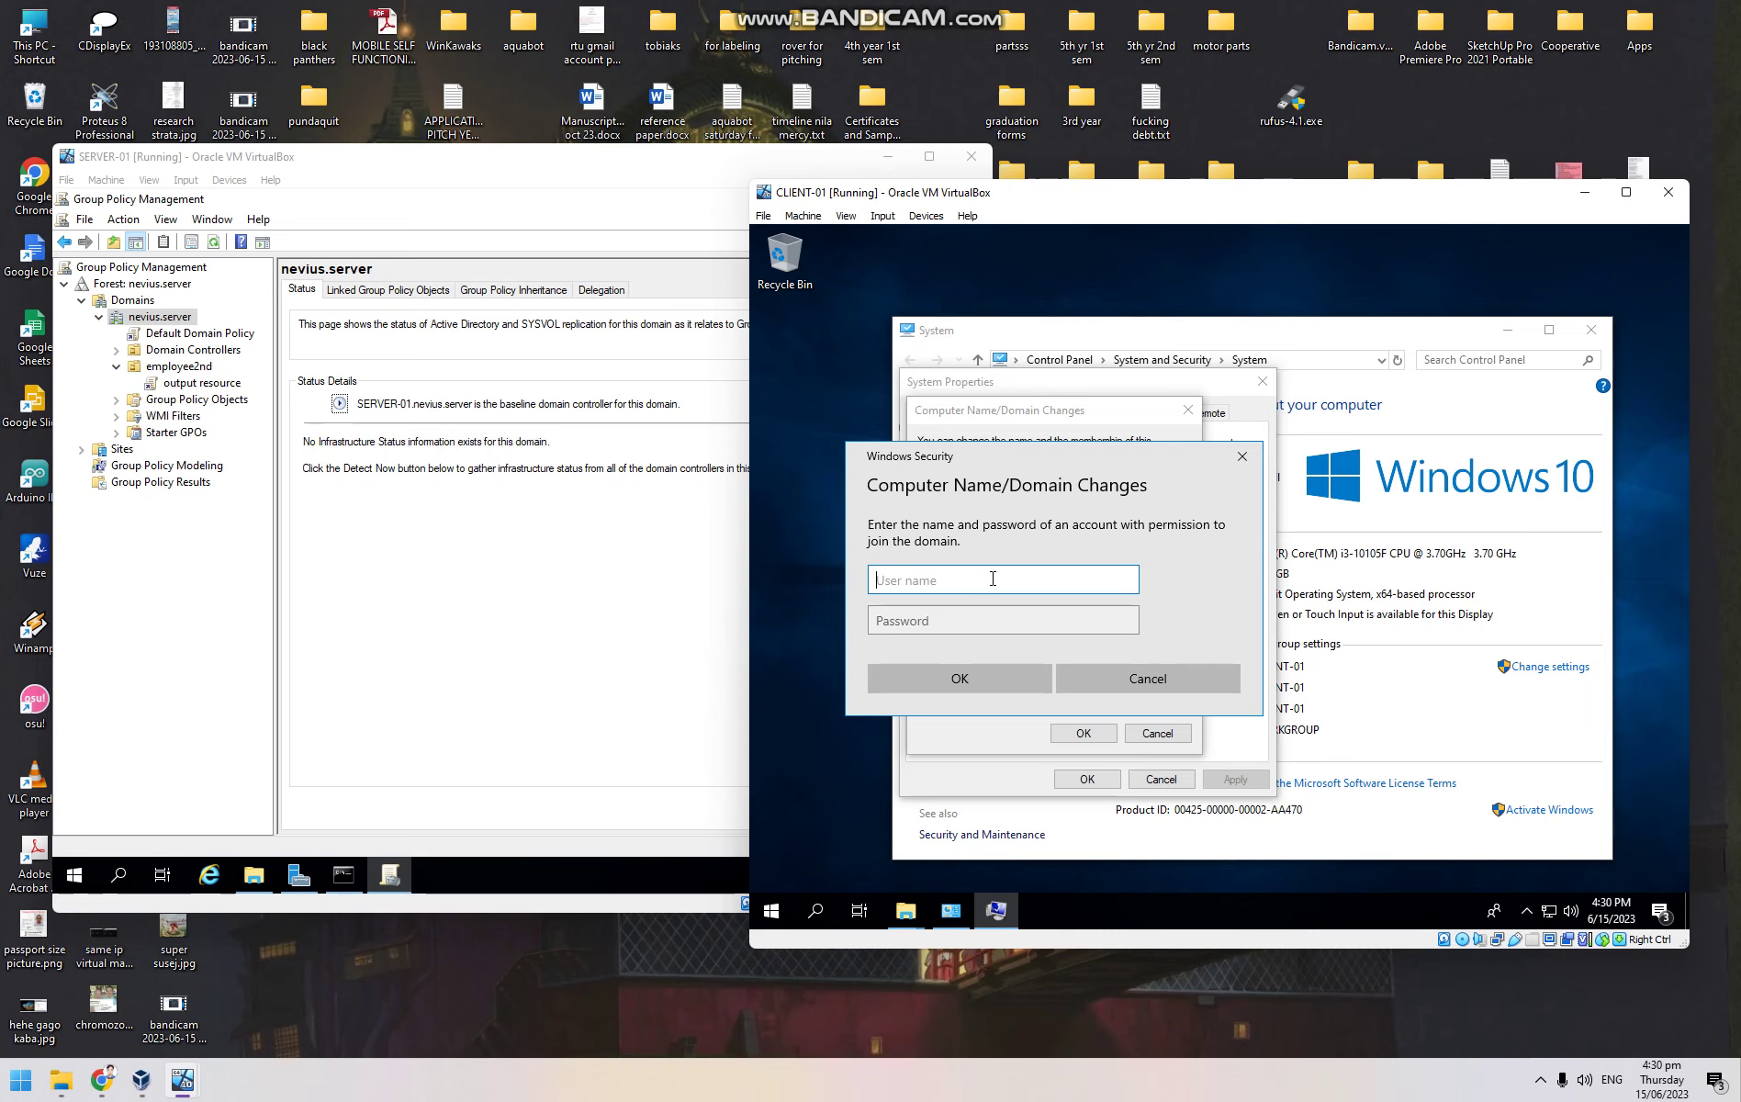
Submit the domain administrator user name and password in Windows Security
{"action": "type", "text": "a"}
{"action": "key", "text": "BackSpace"}
{"action": "type", "text": "administrator"}
{"action": "key", "text": "Tab"}
{"action": "type", "text": "•••••••••"}
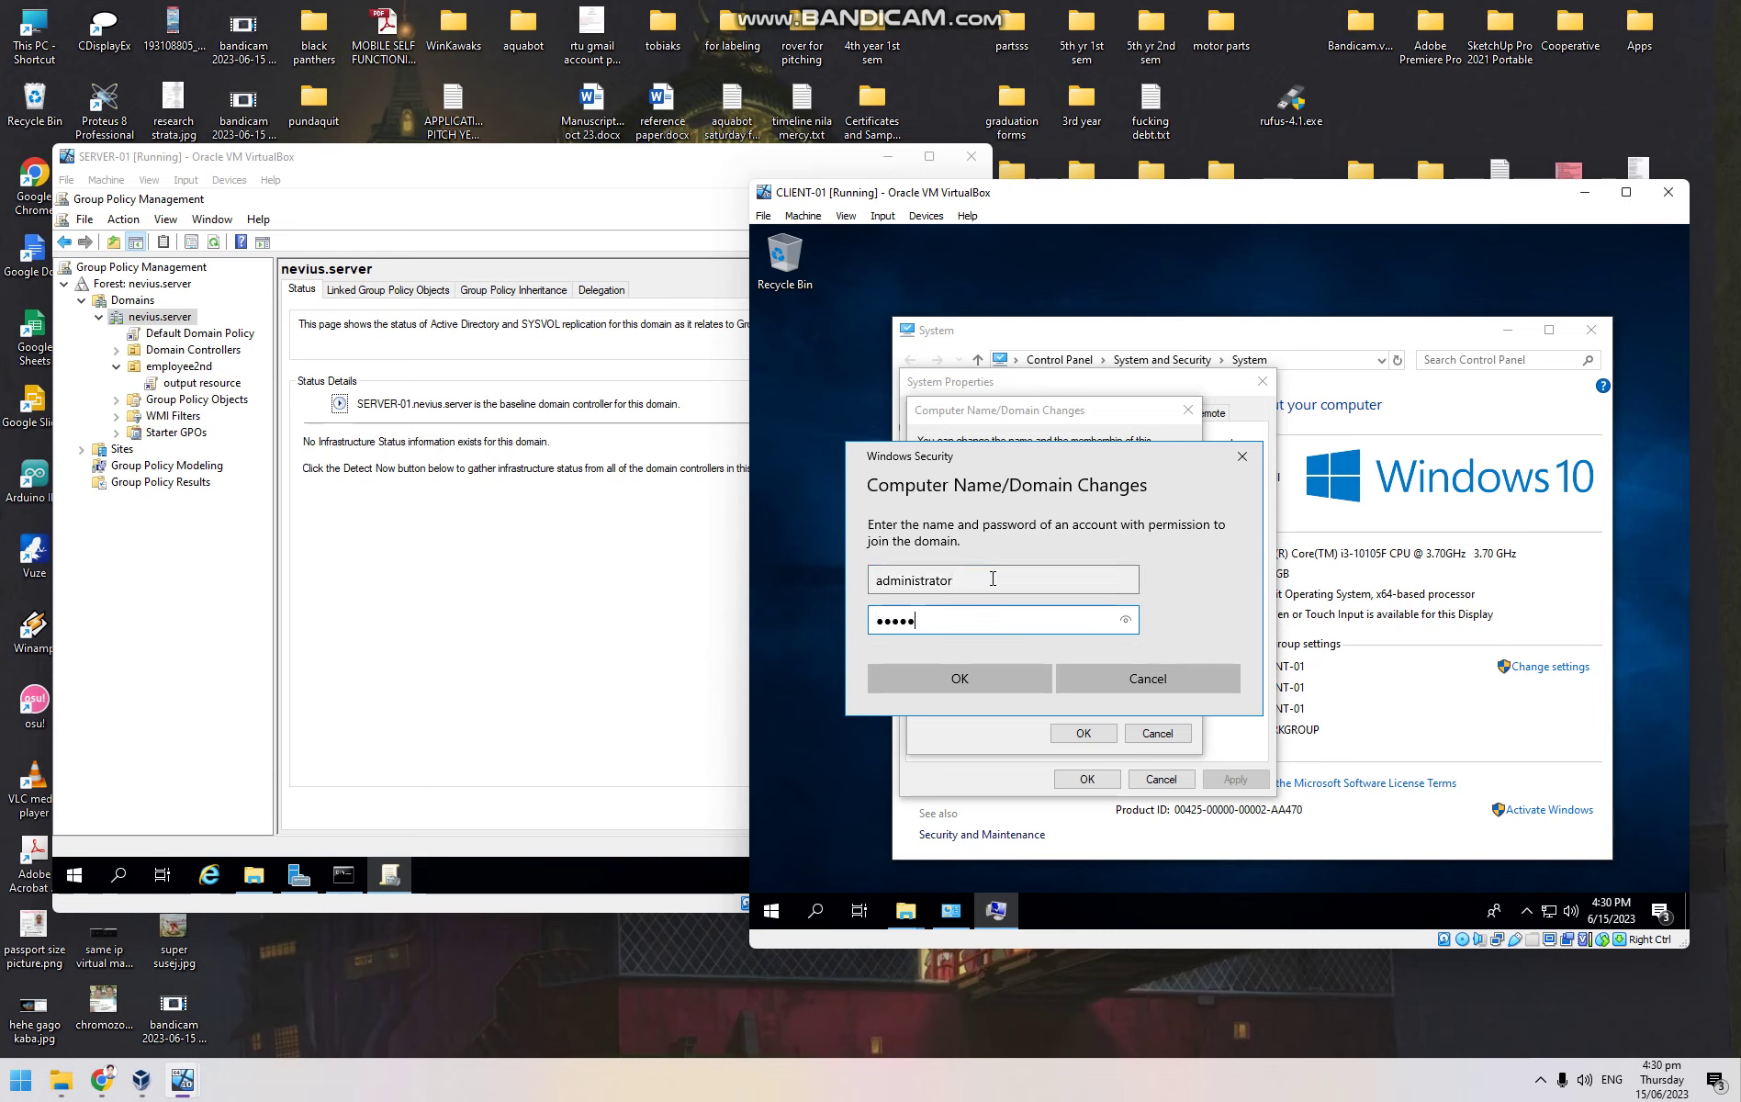
{"action": "key", "text": "Return"}
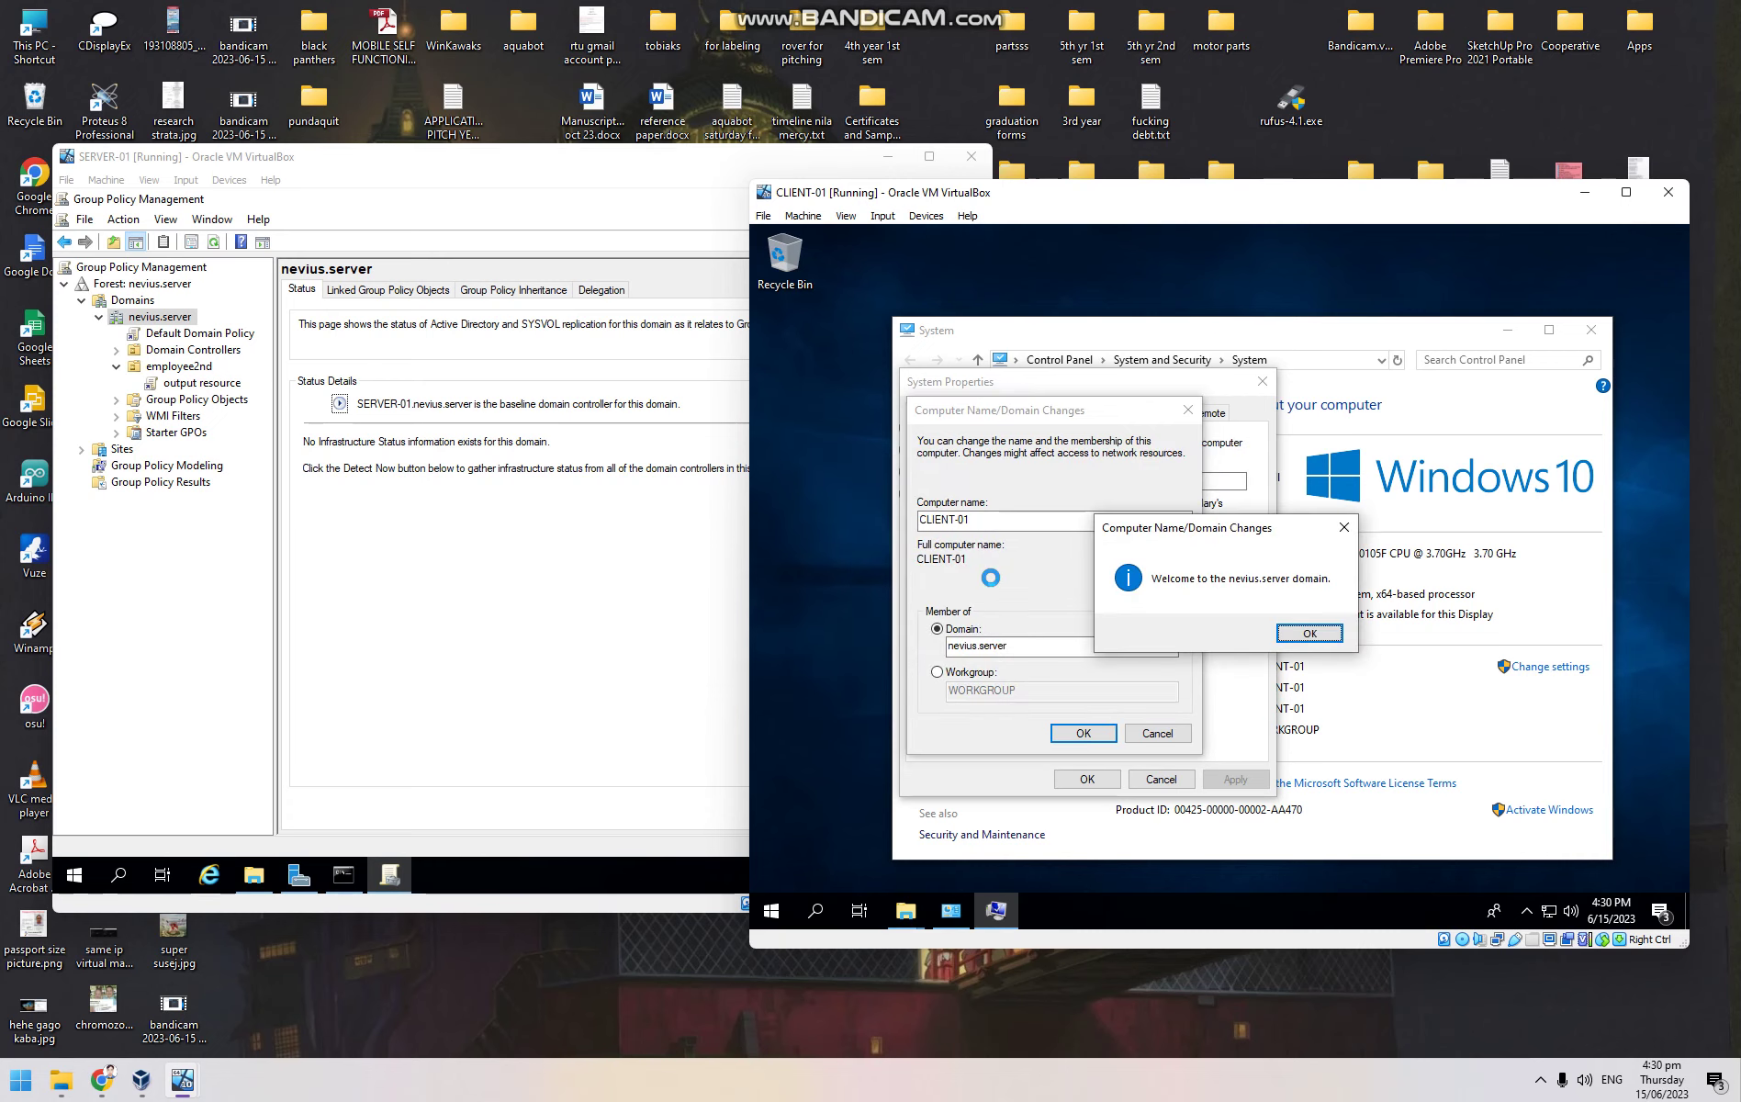
Acknowledge the welcome and restart-required messages and close System Properties
{"action": "left_click", "coordinate": [1318, 635]}
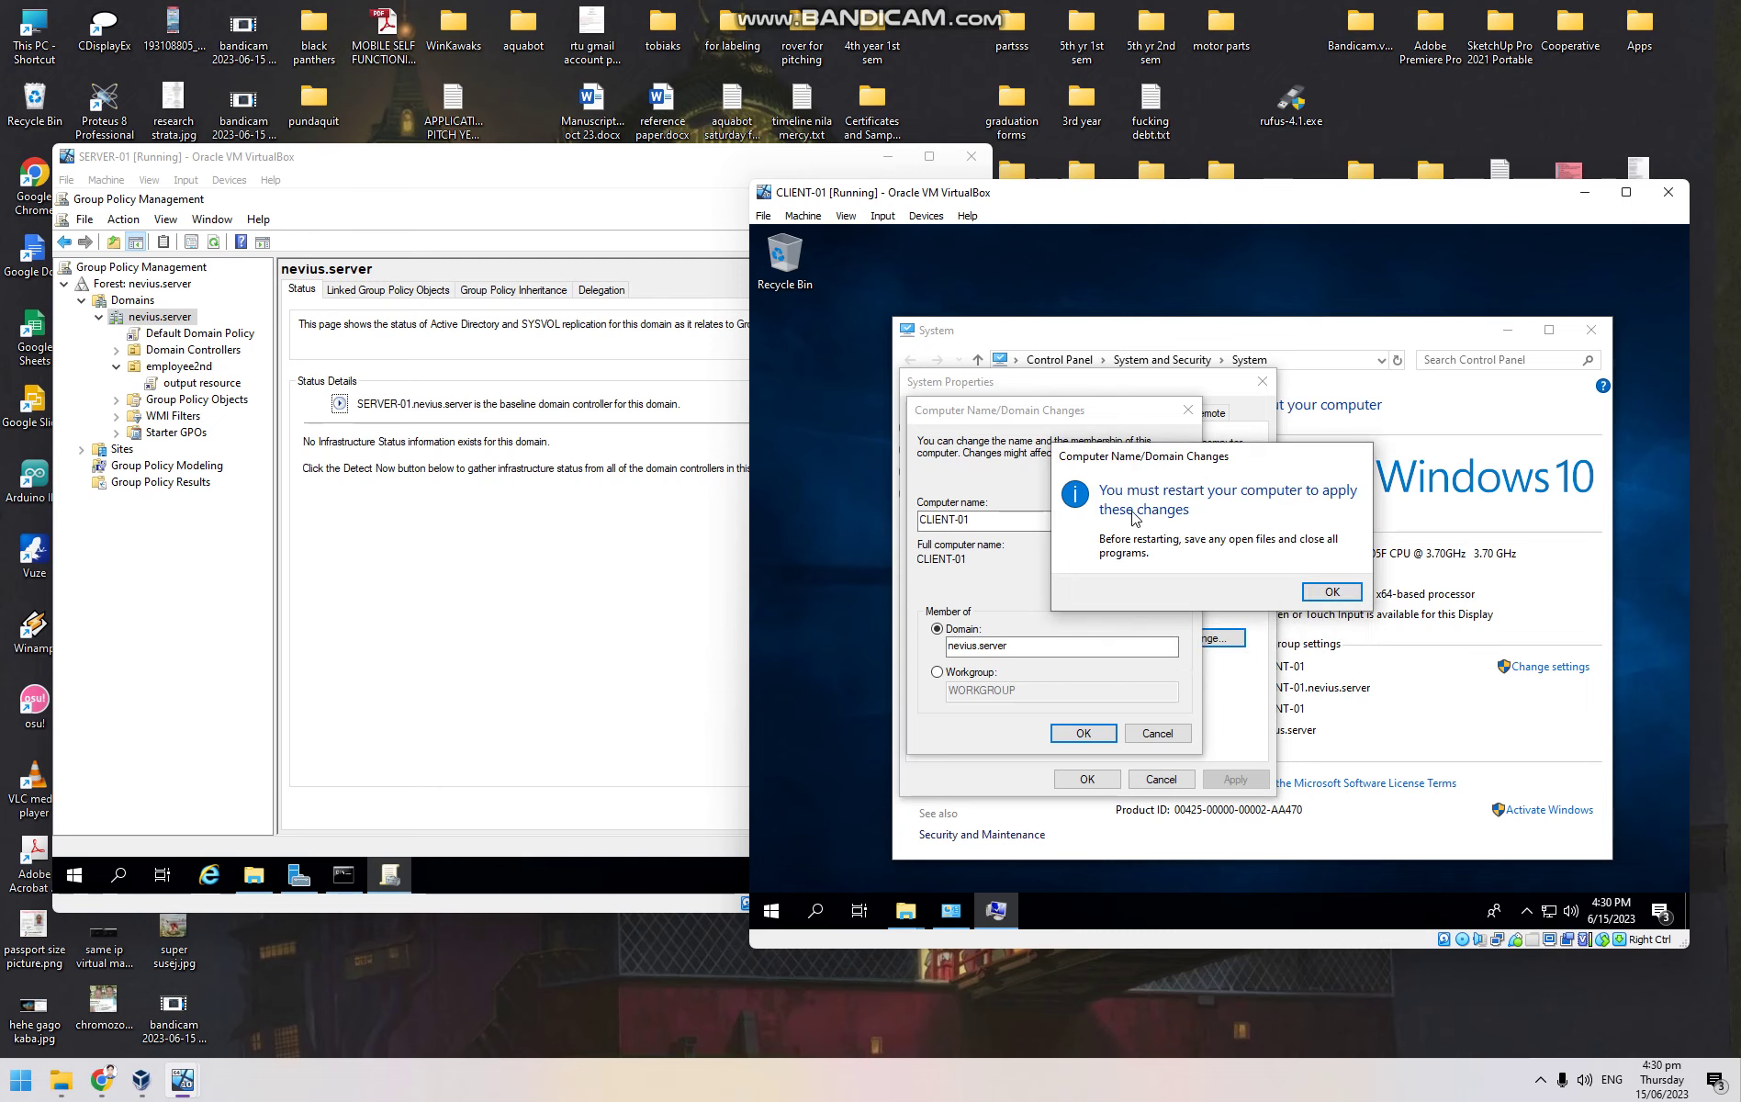
{"action": "left_click", "coordinate": [1329, 591]}
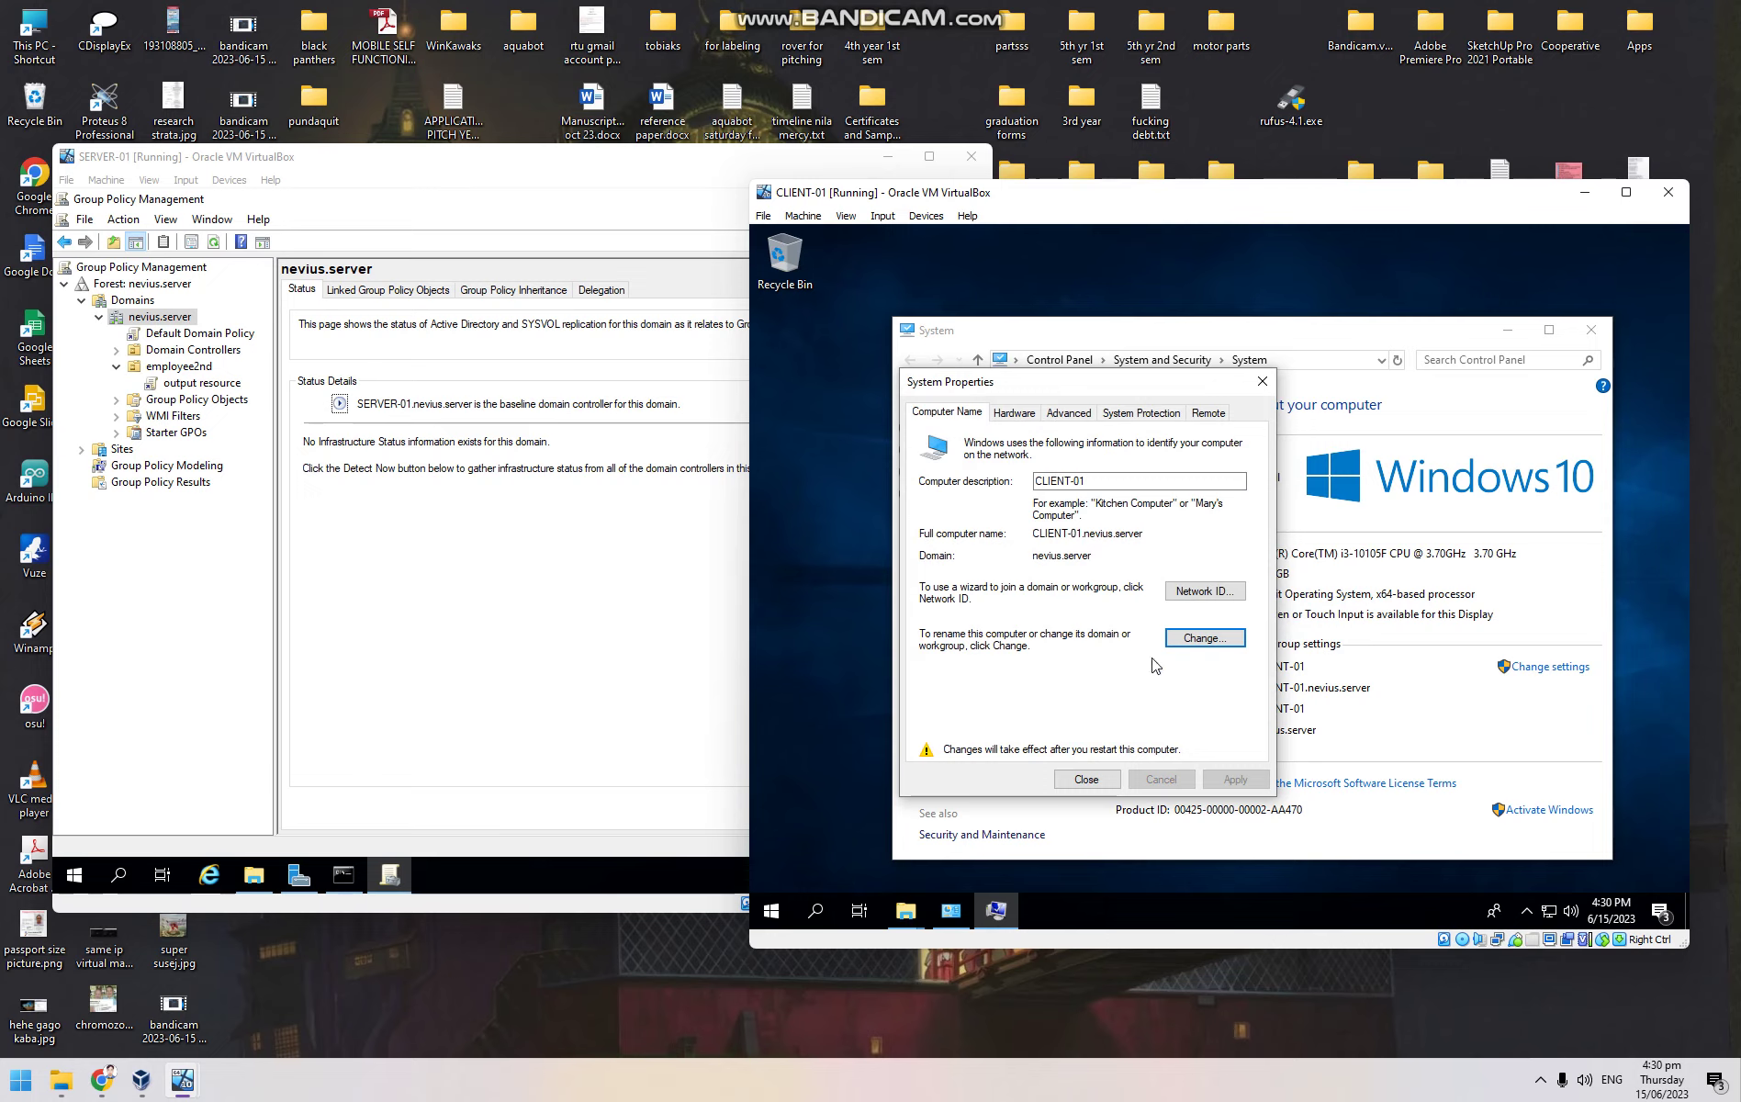
{"action": "left_click", "coordinate": [1103, 777]}
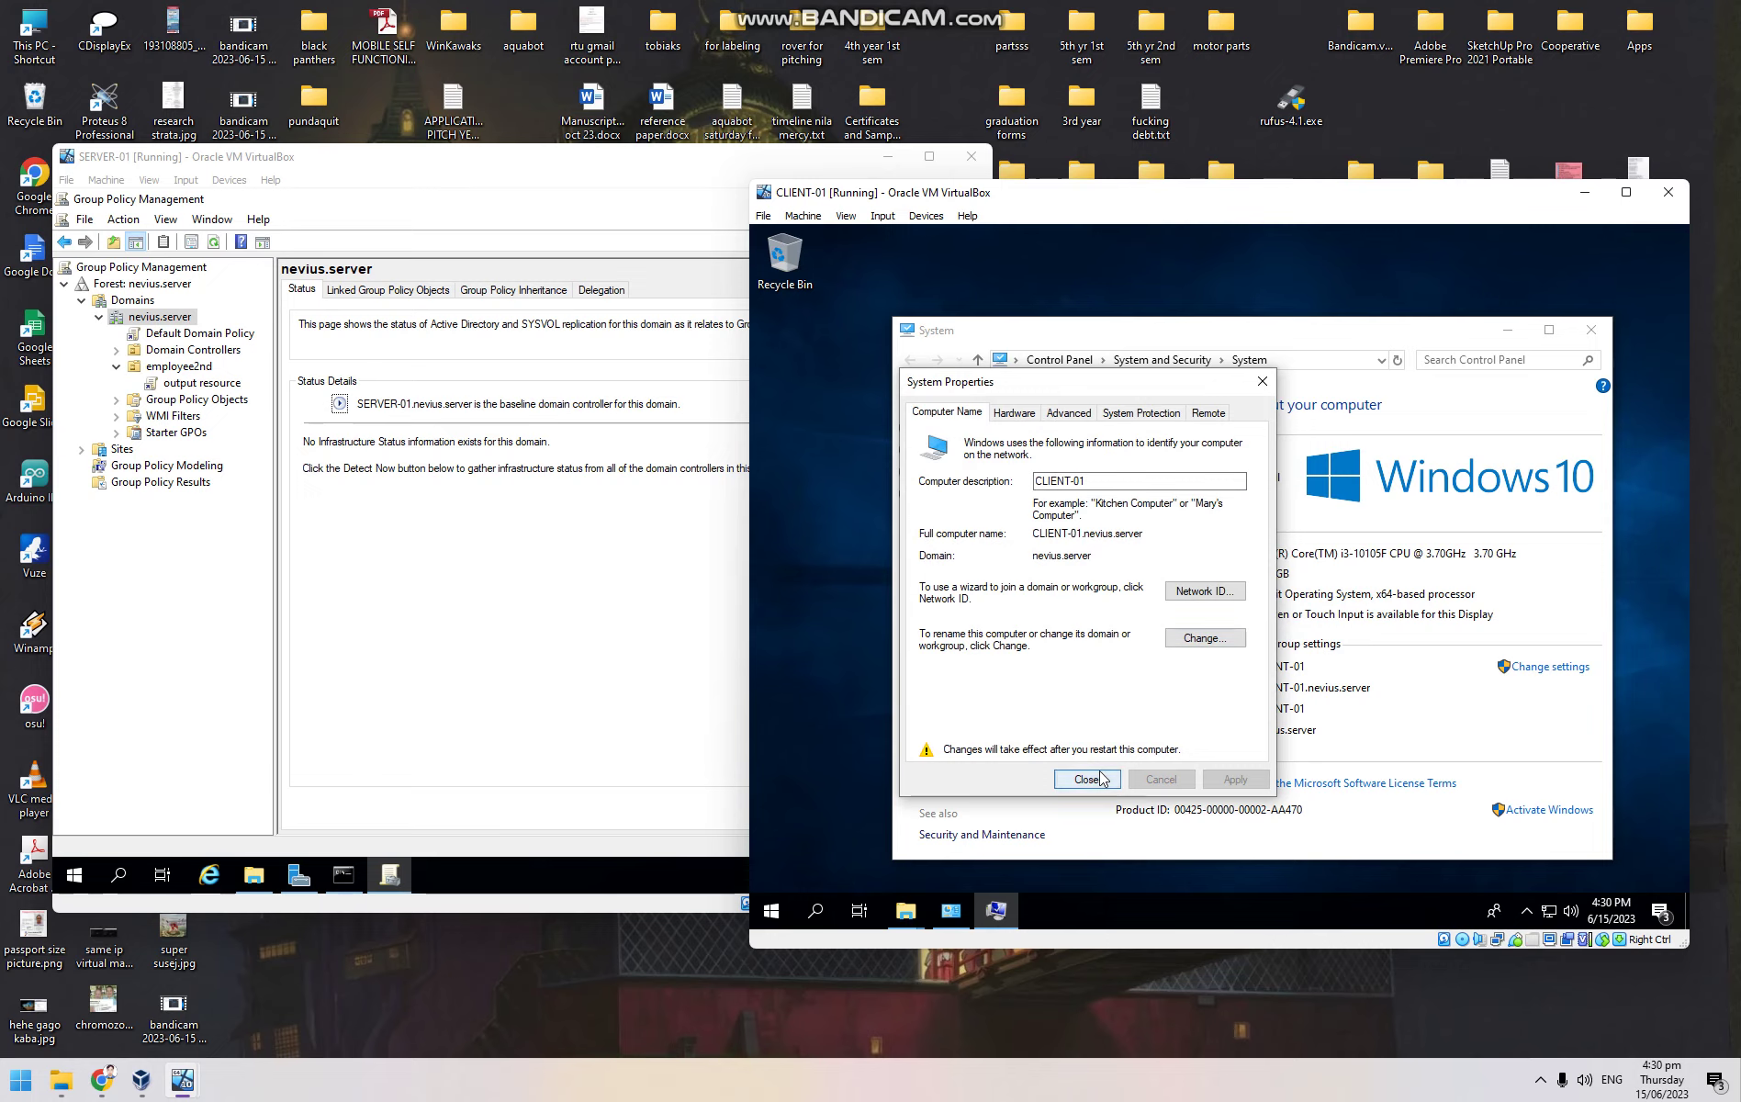
Restart CLIENT-01, then exit DiskPart in SERVER-01's Command Prompt
{"action": "left_click", "coordinate": [1214, 587]}
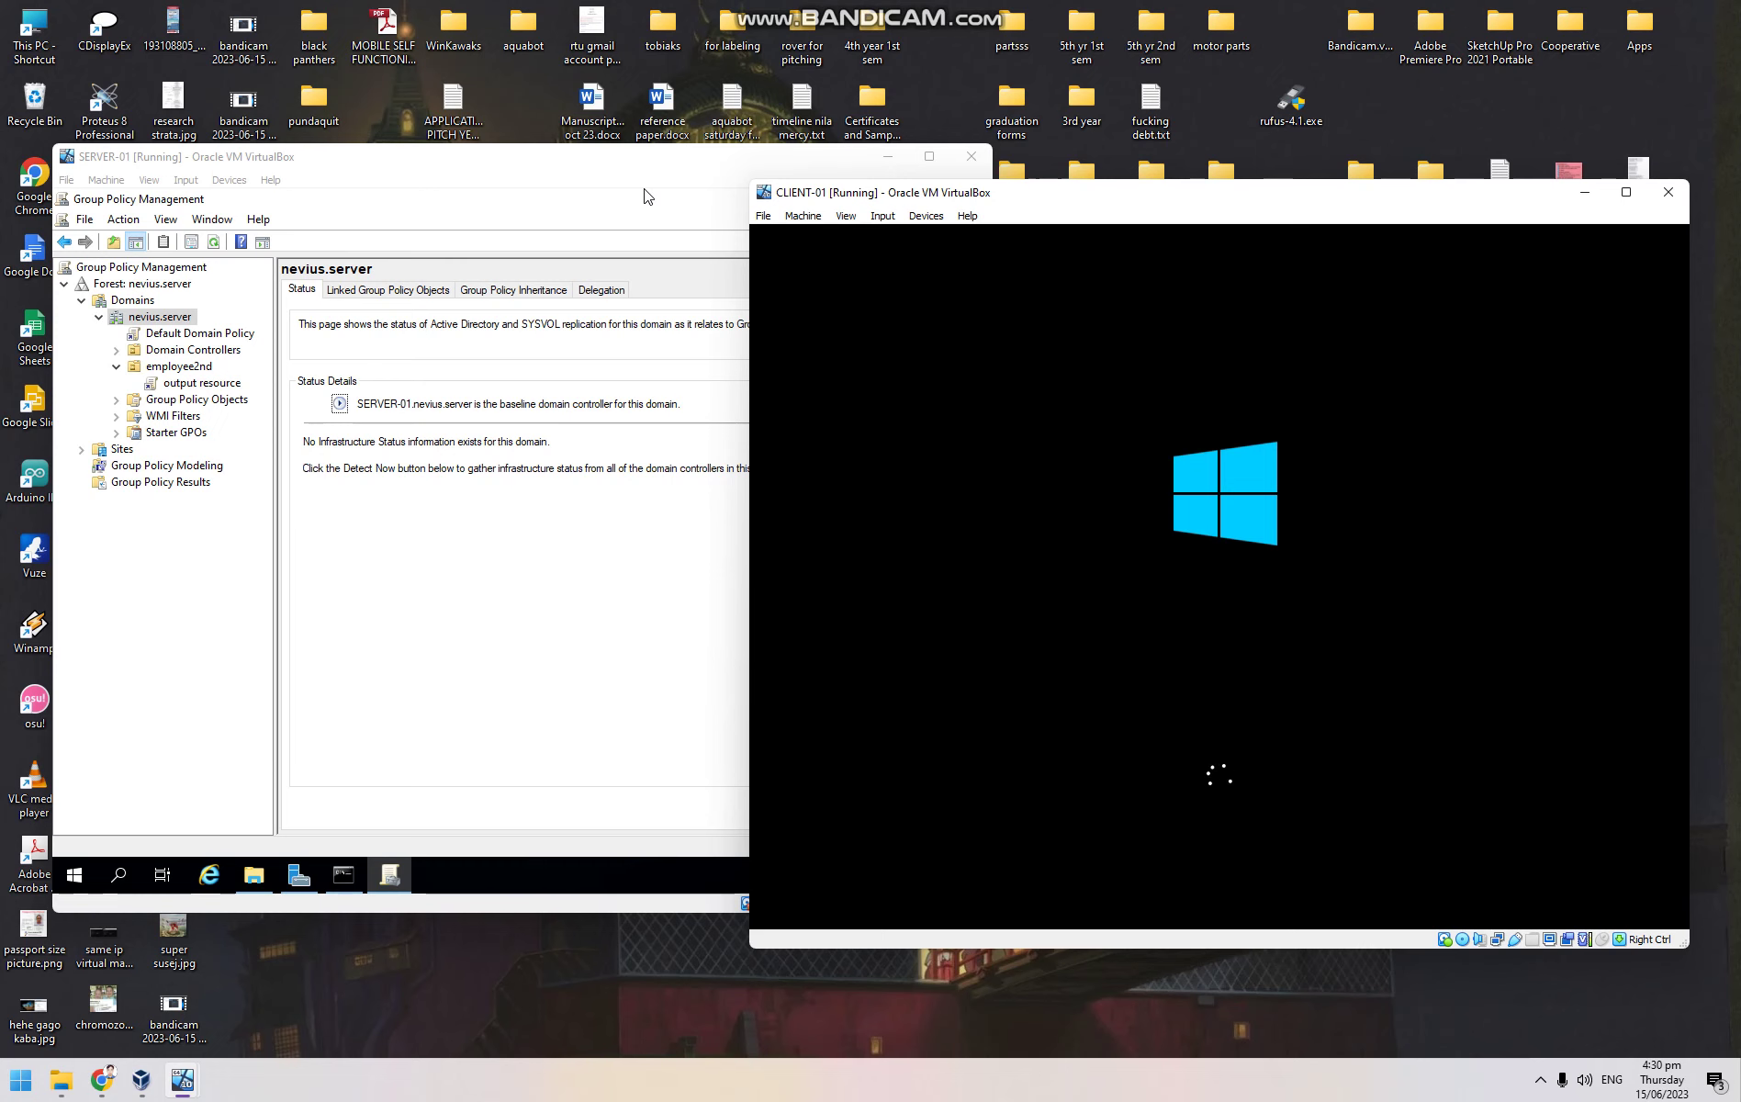
{"action": "left_click", "coordinate": [647, 196]}
{"action": "left_click", "coordinate": [333, 878]}
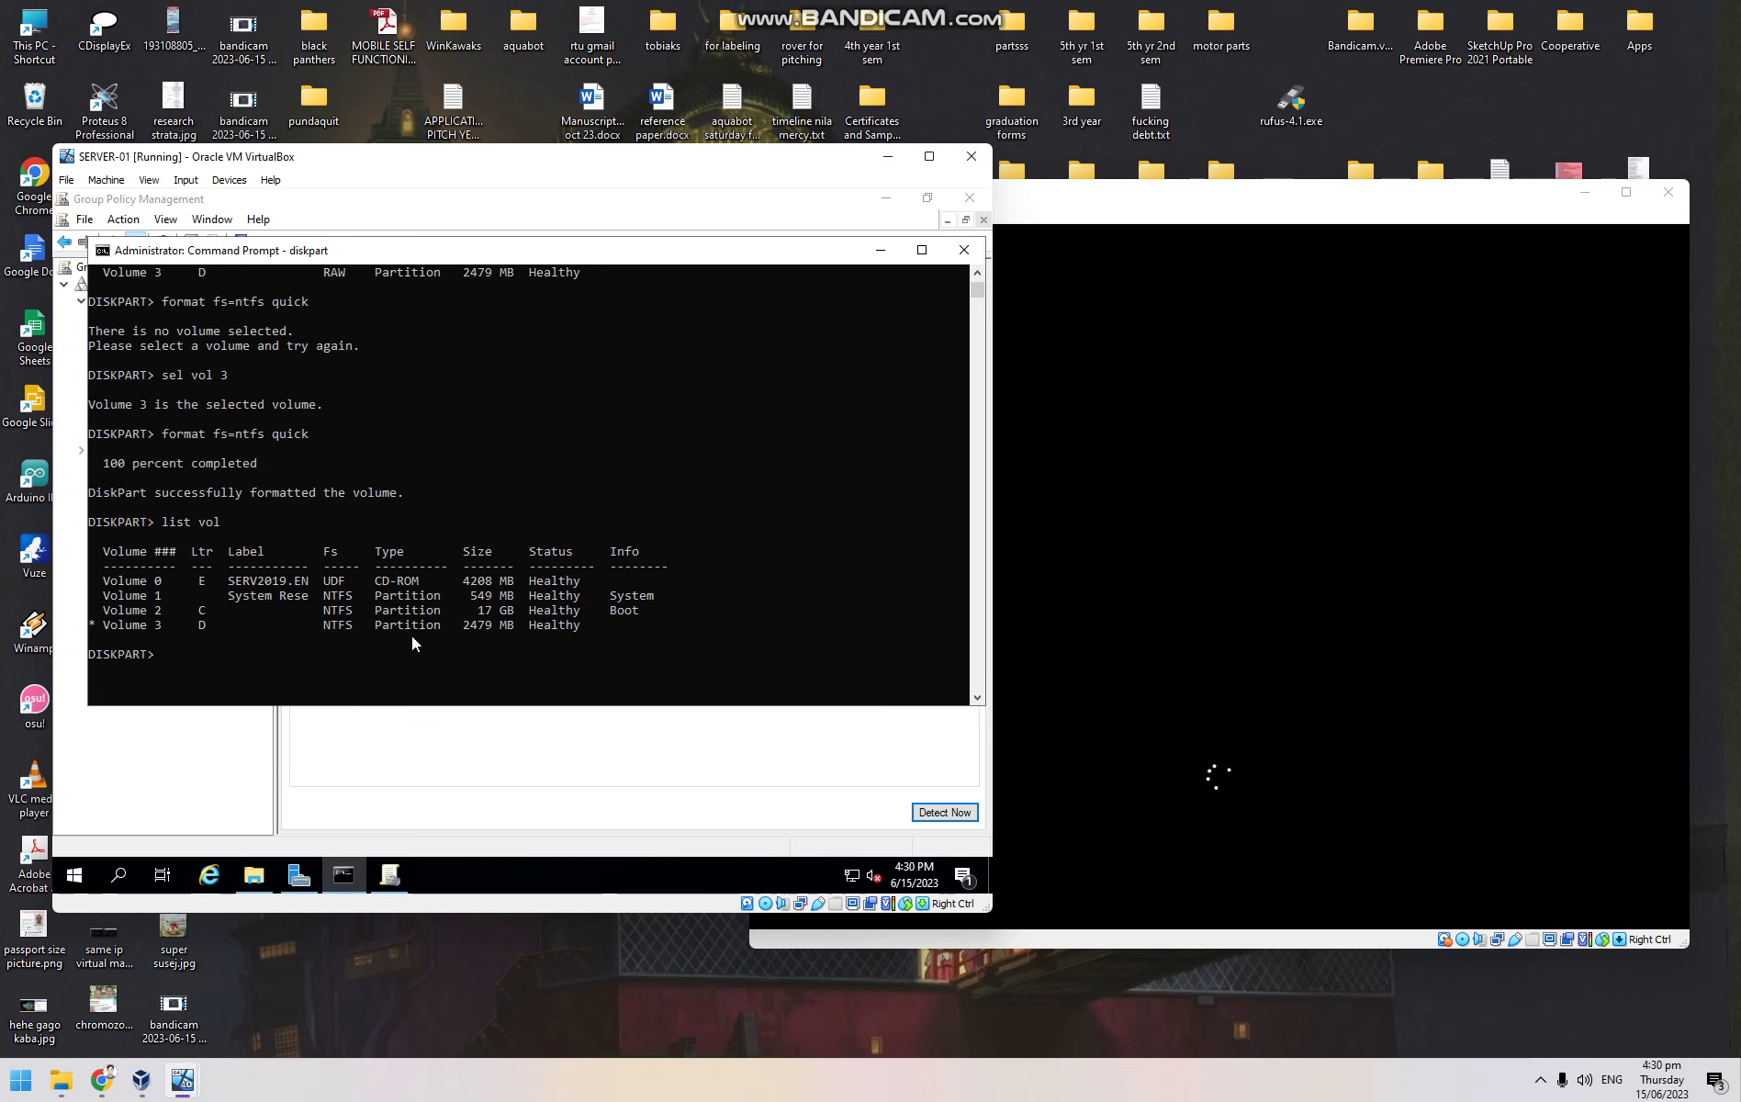
{"action": "type", "text": "exit"}
{"action": "key", "text": "Return"}
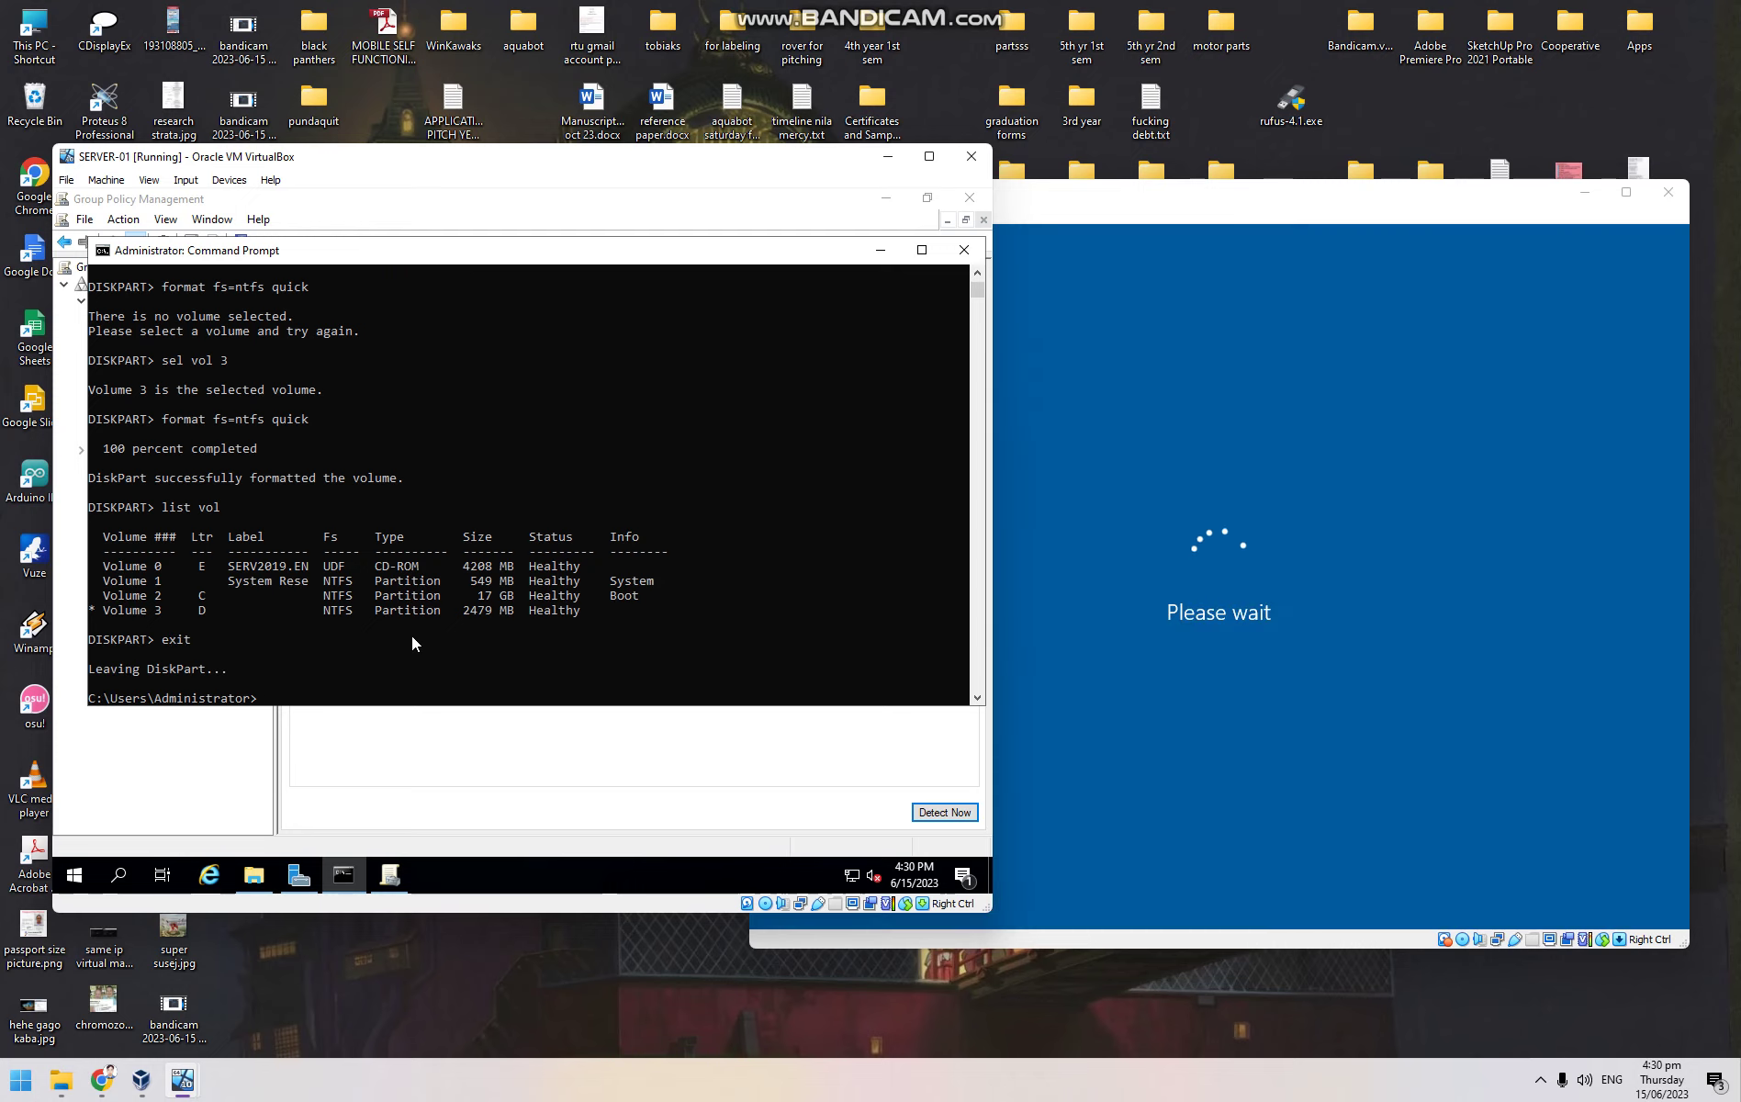
Force a Group Policy update on SERVER-01 with gpupdate /force
{"action": "type", "text": "gpupdate /"}
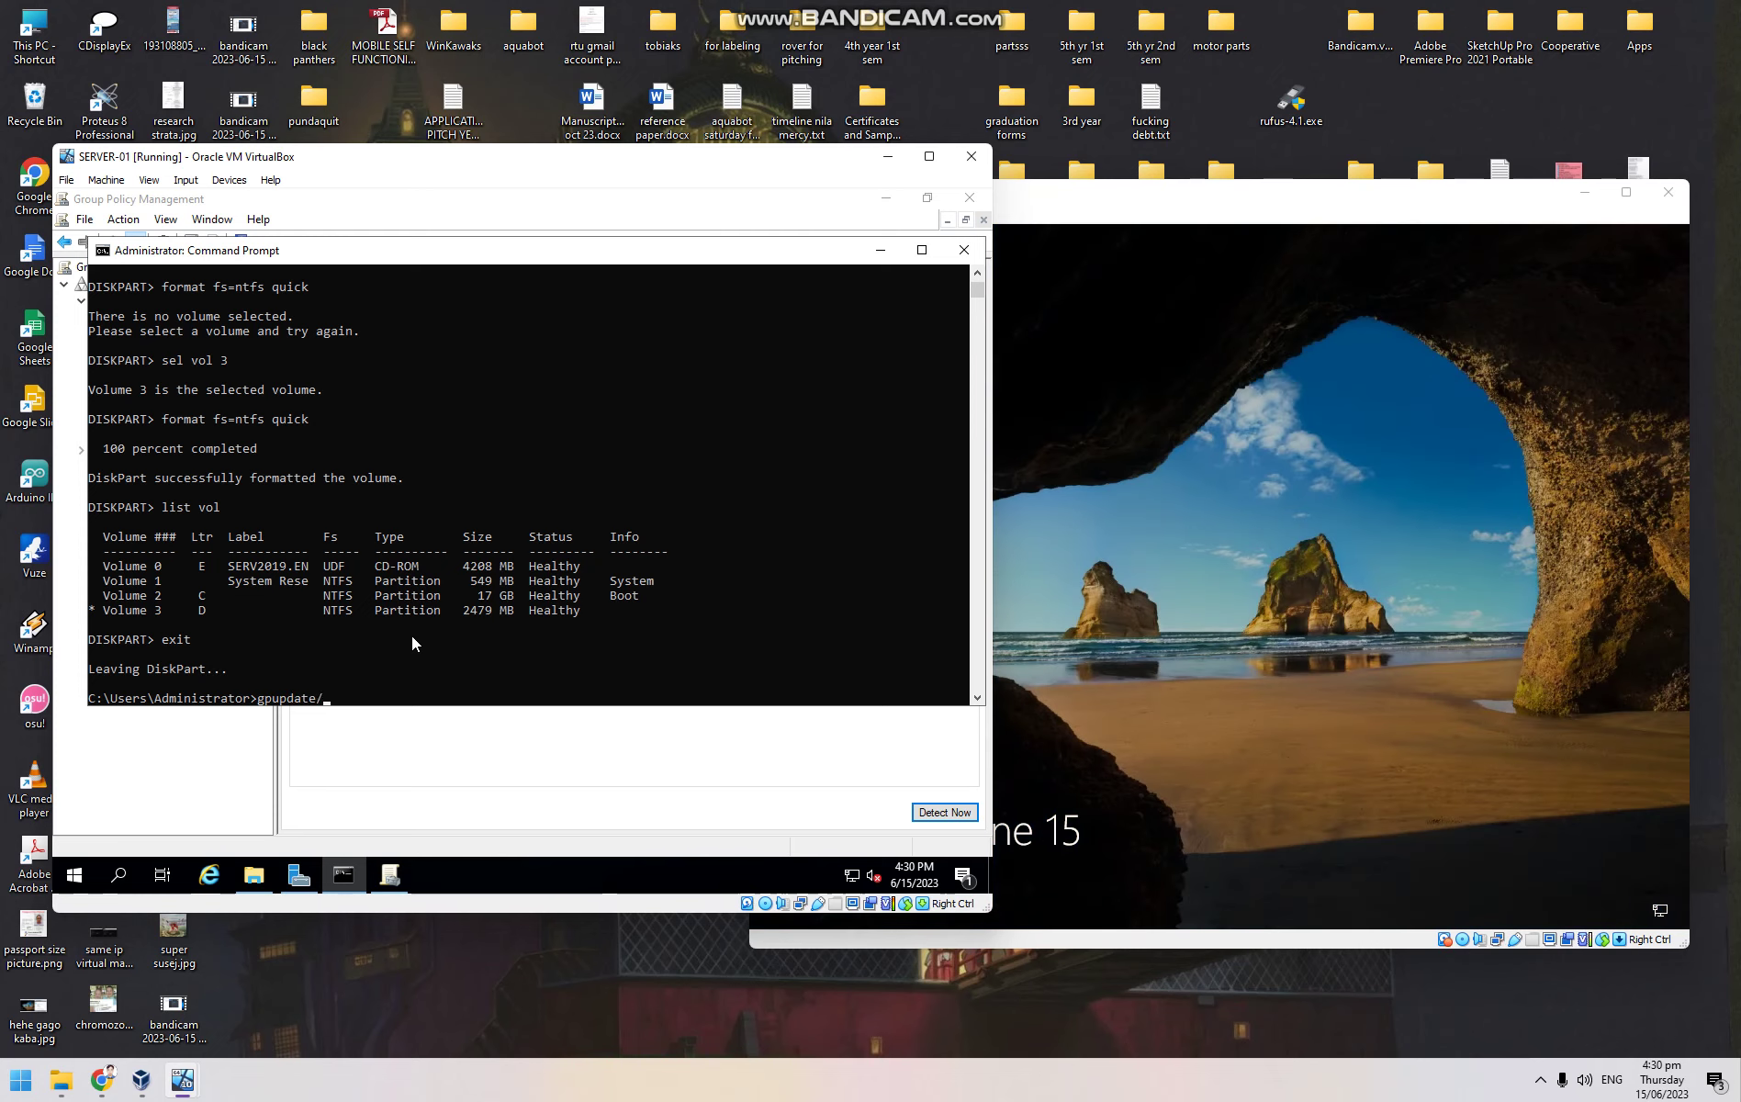
{"action": "type", "text": "force"}
{"action": "key", "text": "Return"}
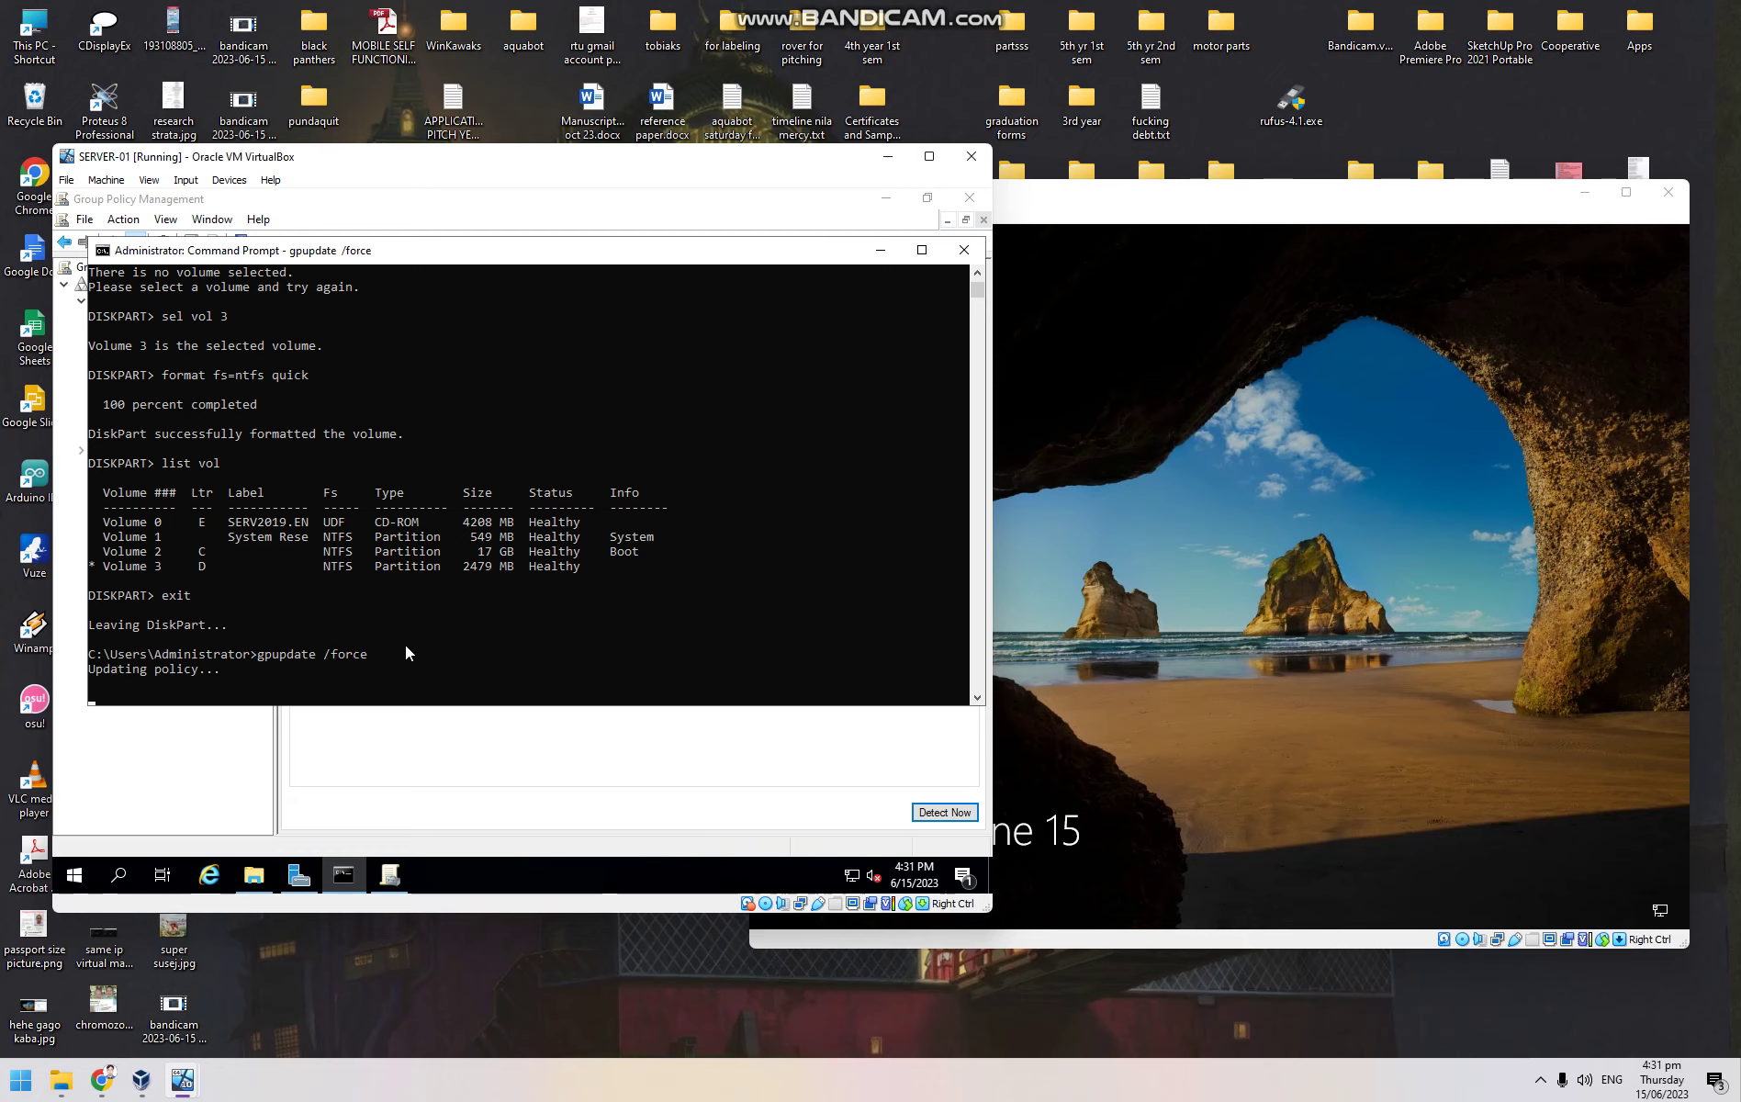
{"action": "left_click", "coordinate": [1277, 635]}
Choose Other user on CLIENT-01's sign-in screen and minimize SERVER-01's Command Prompt
{"action": "left_click", "coordinate": [1275, 635]}
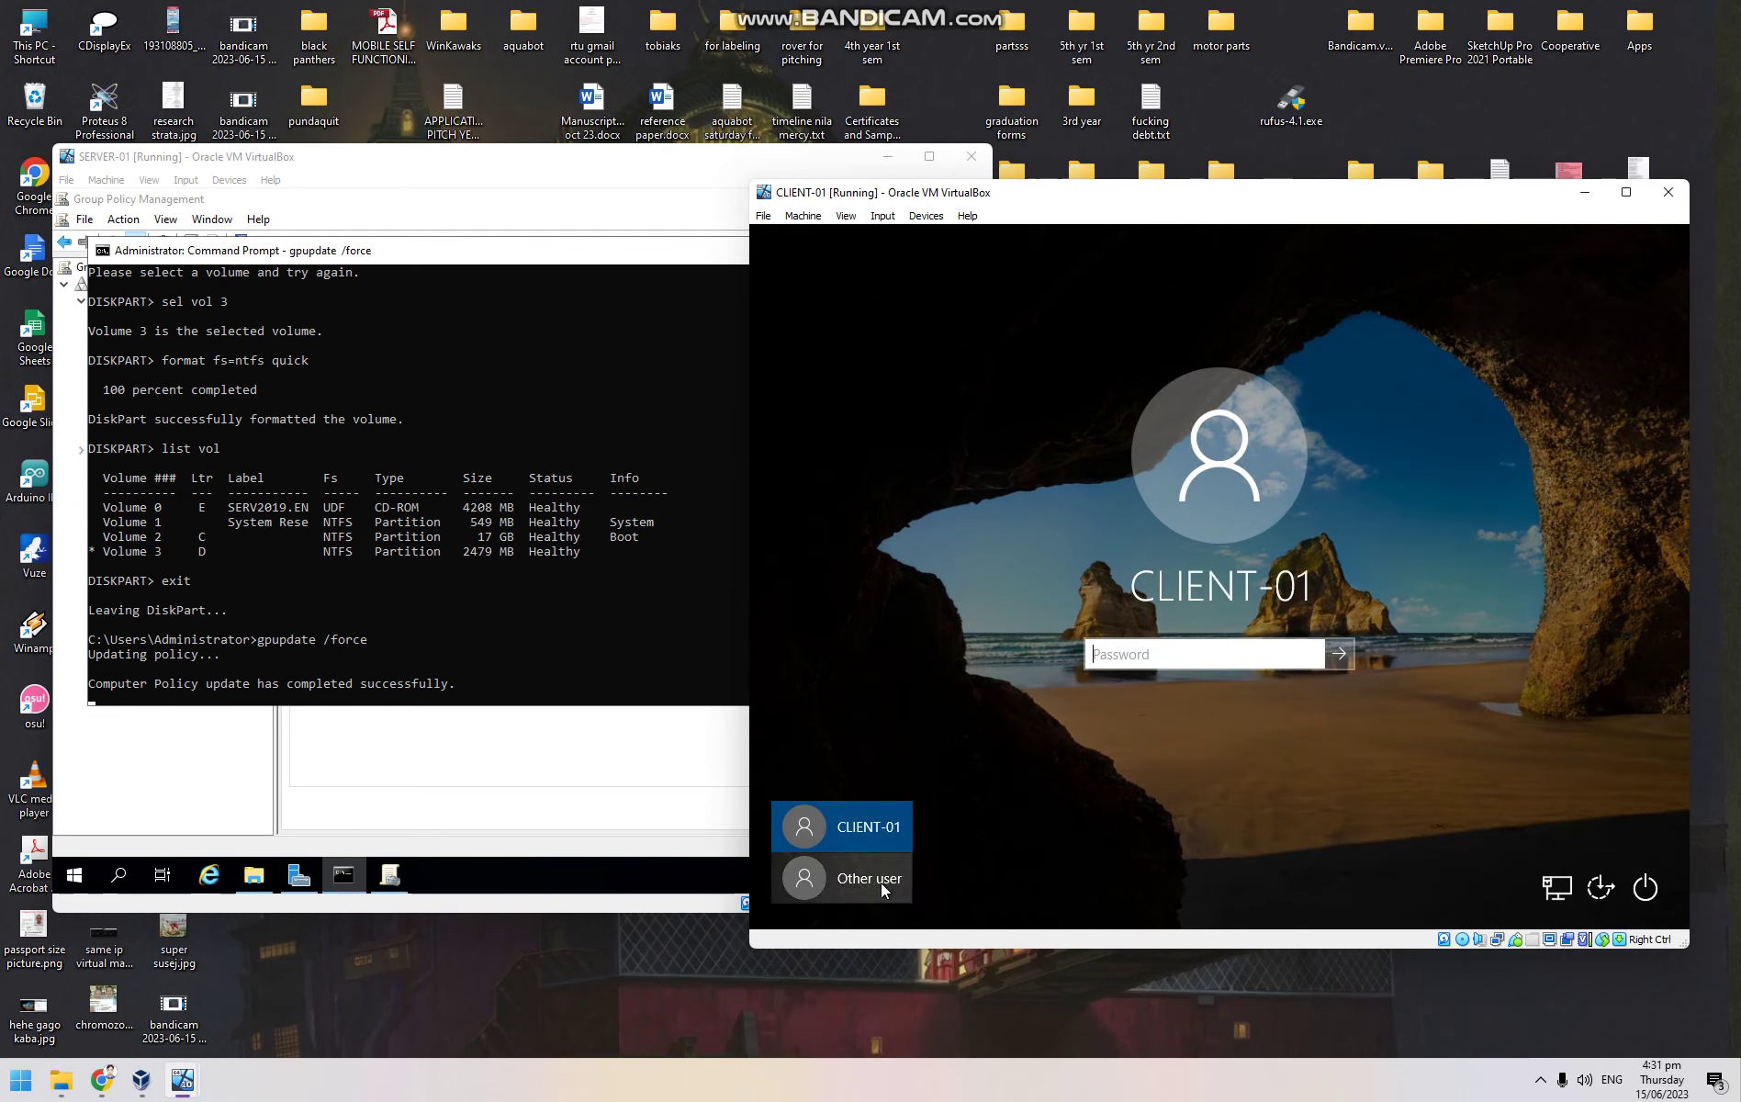
{"action": "left_click", "coordinate": [880, 883]}
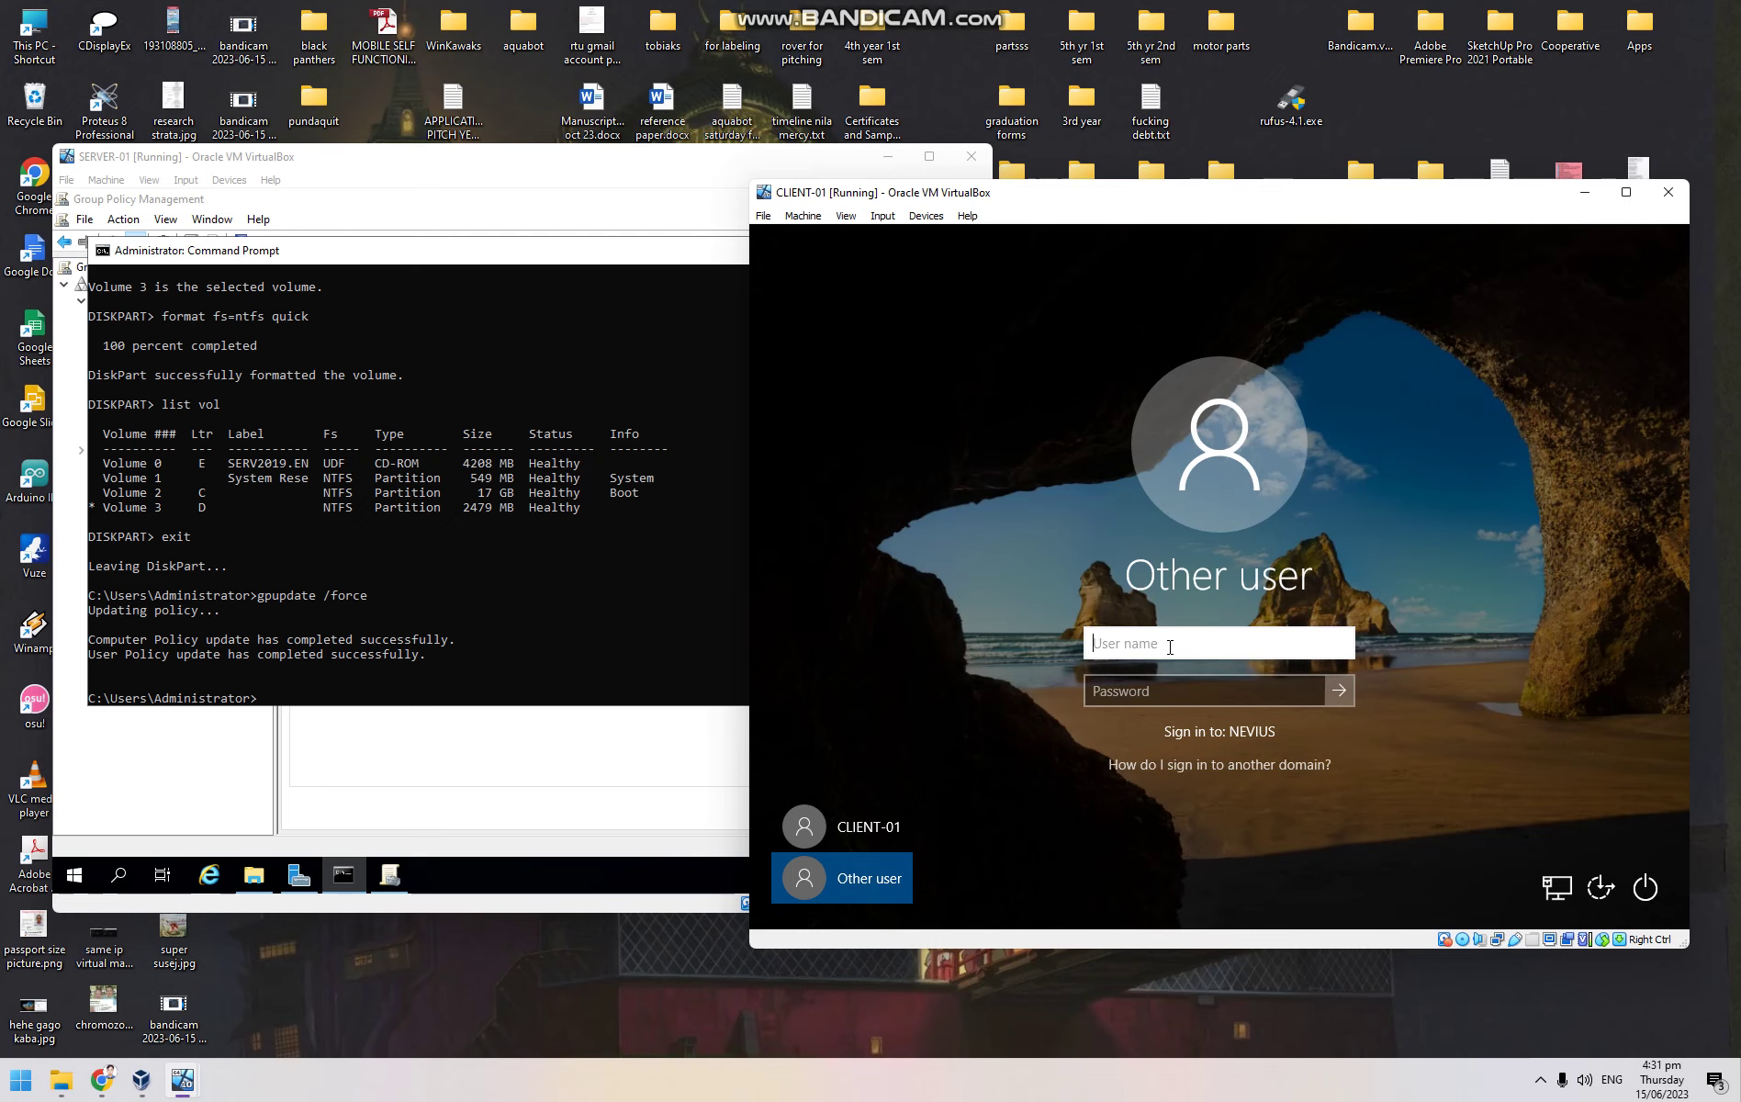
{"action": "left_click", "coordinate": [742, 372]}
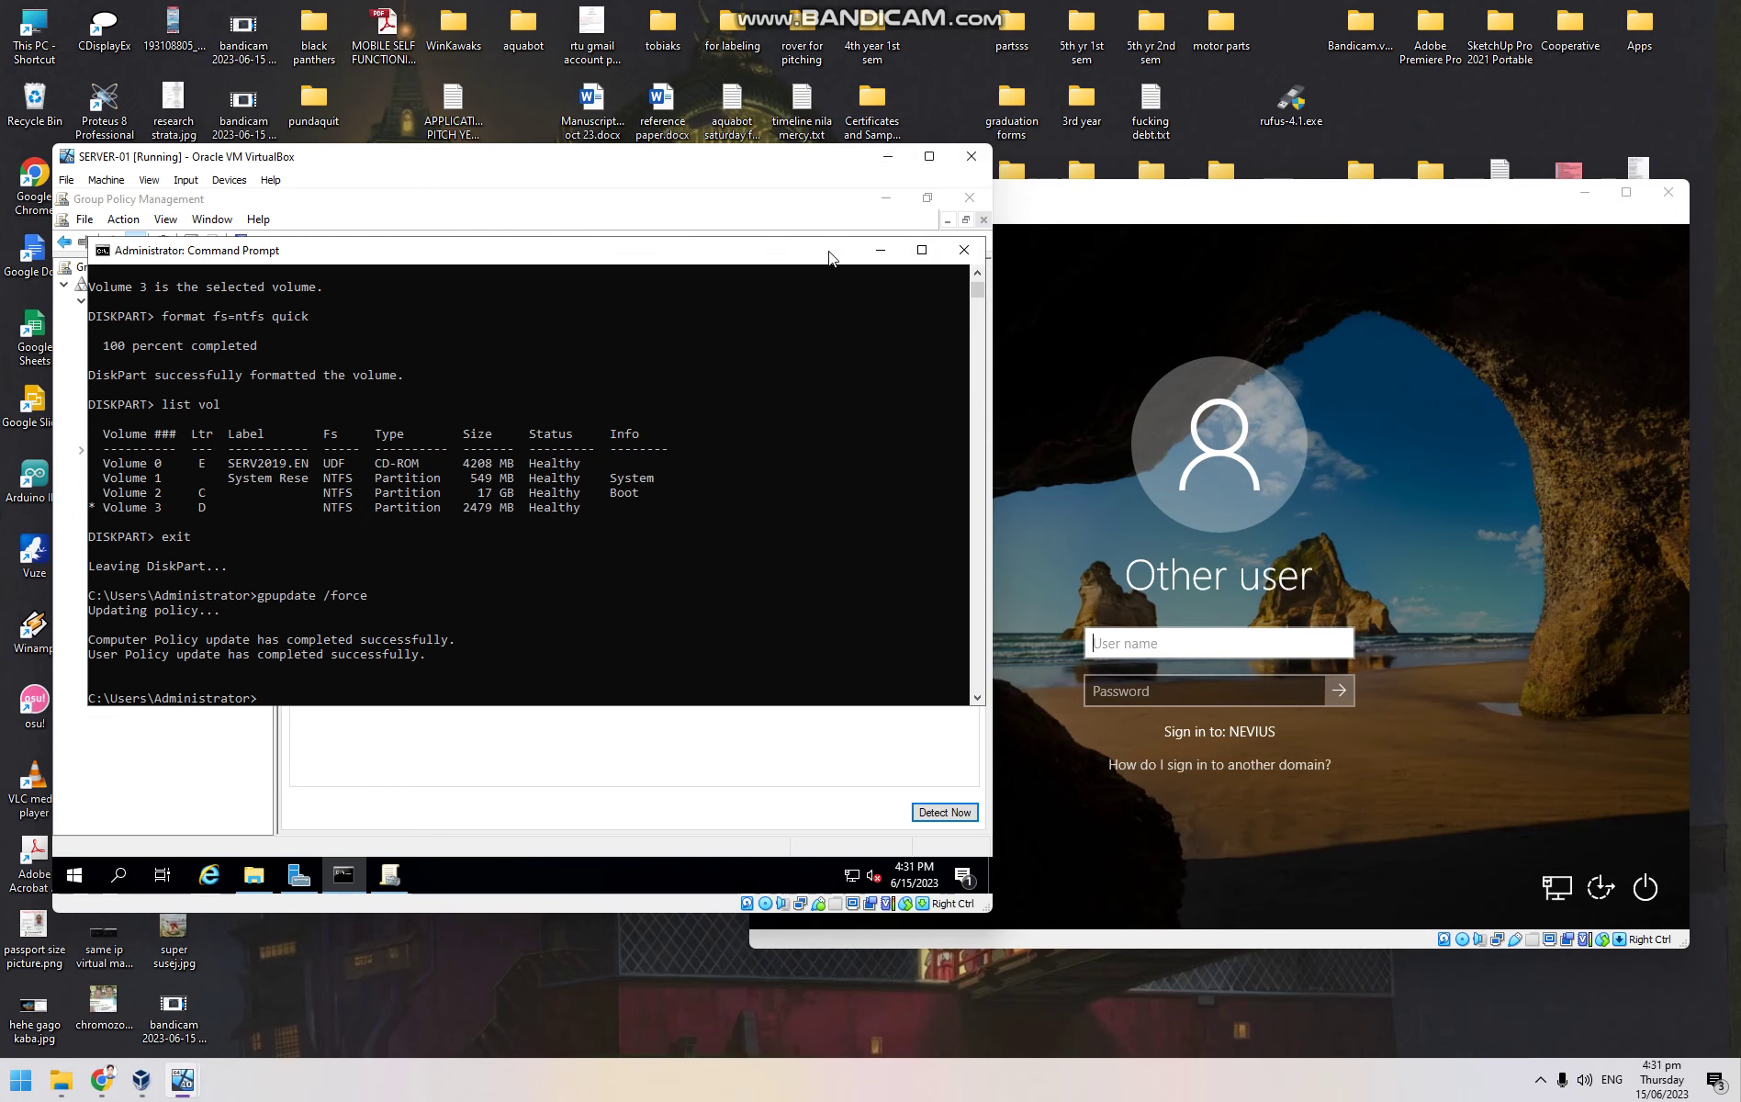
{"action": "left_click", "coordinate": [889, 251]}
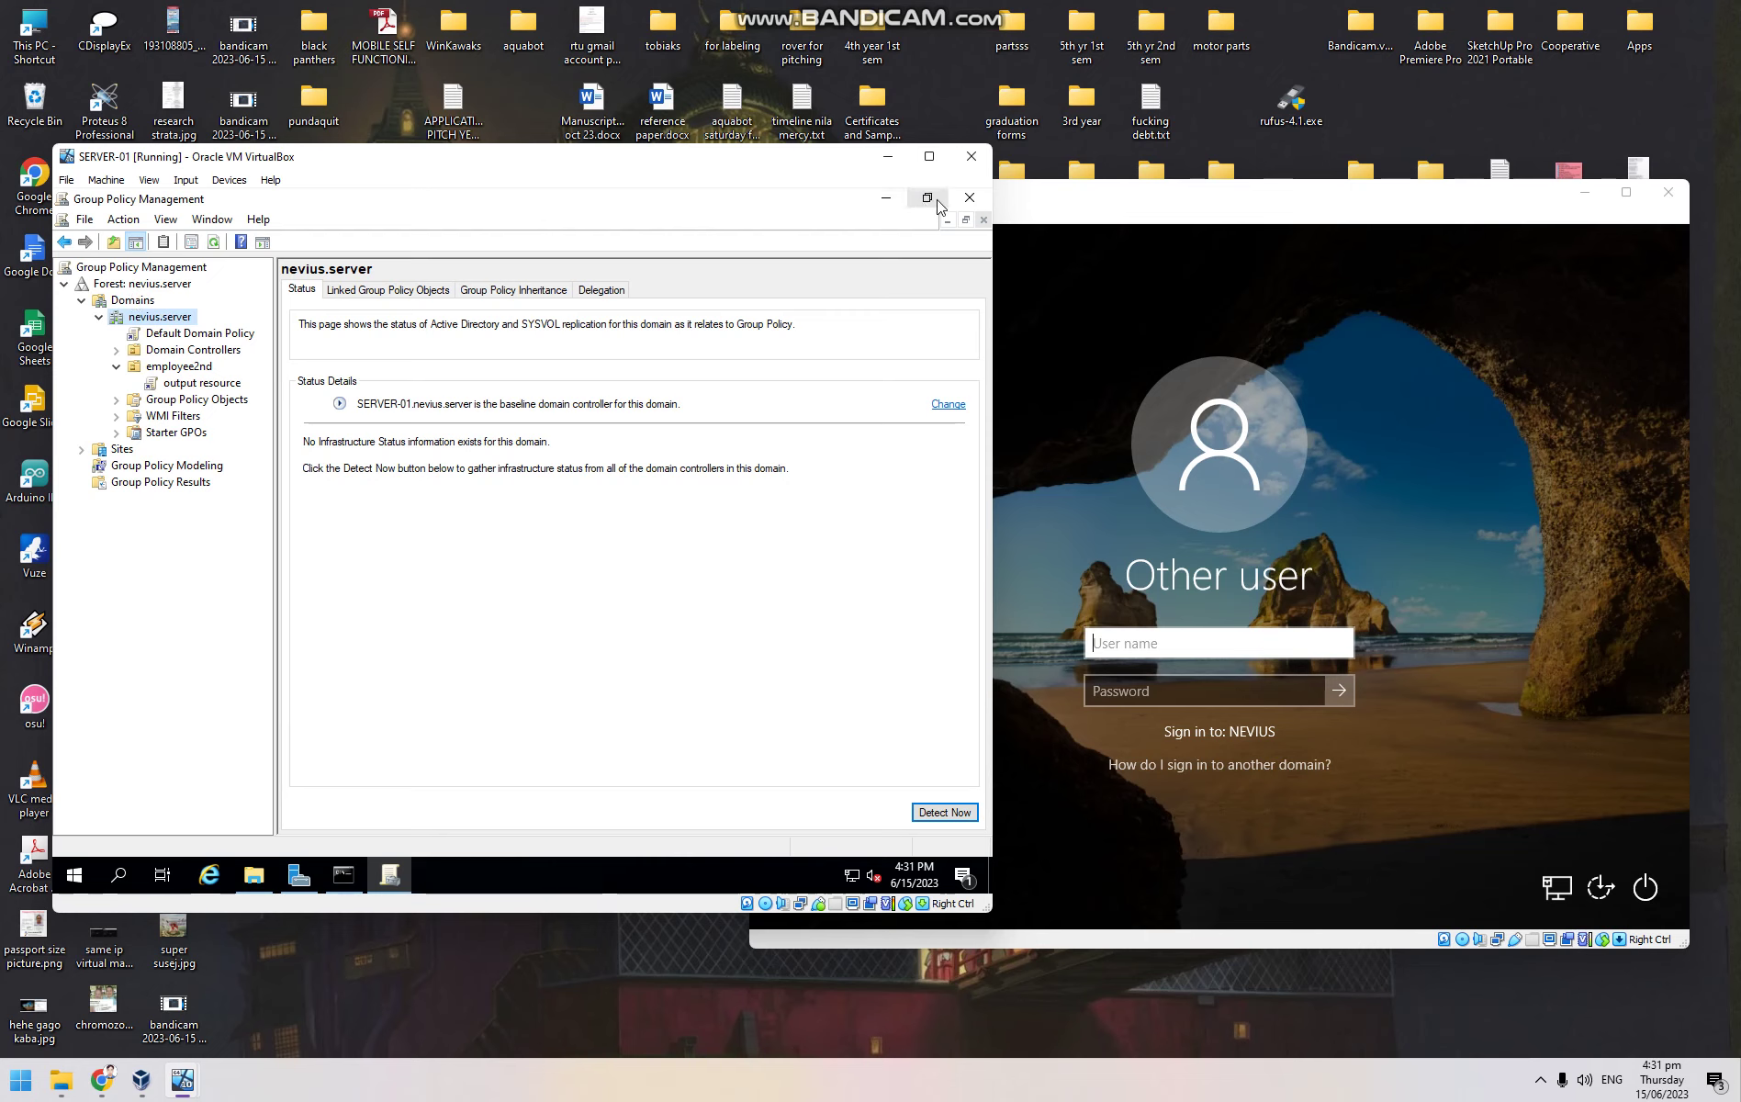
Minimize GPMC, close the Users window, and open Active Directory Users and Computers from Server Manager Tools
{"action": "left_click", "coordinate": [885, 197]}
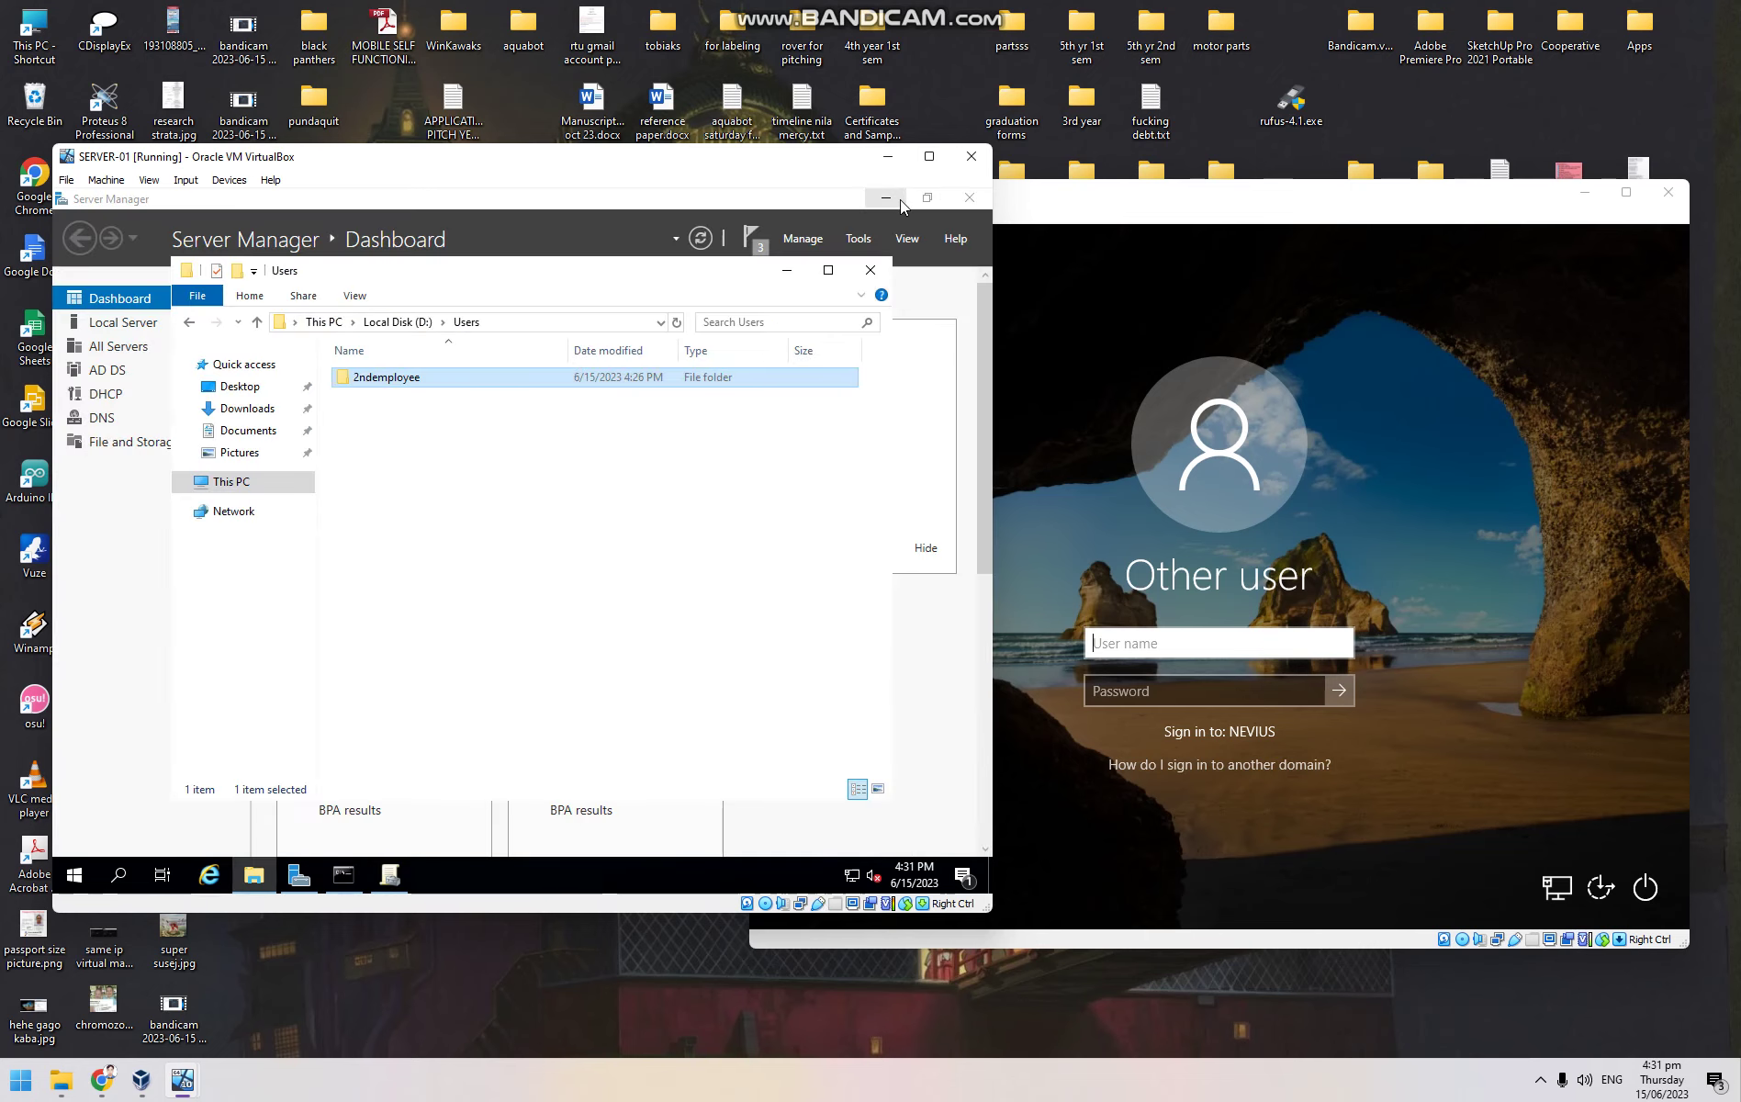
{"action": "left_click", "coordinate": [870, 269]}
{"action": "left_click", "coordinate": [864, 237]}
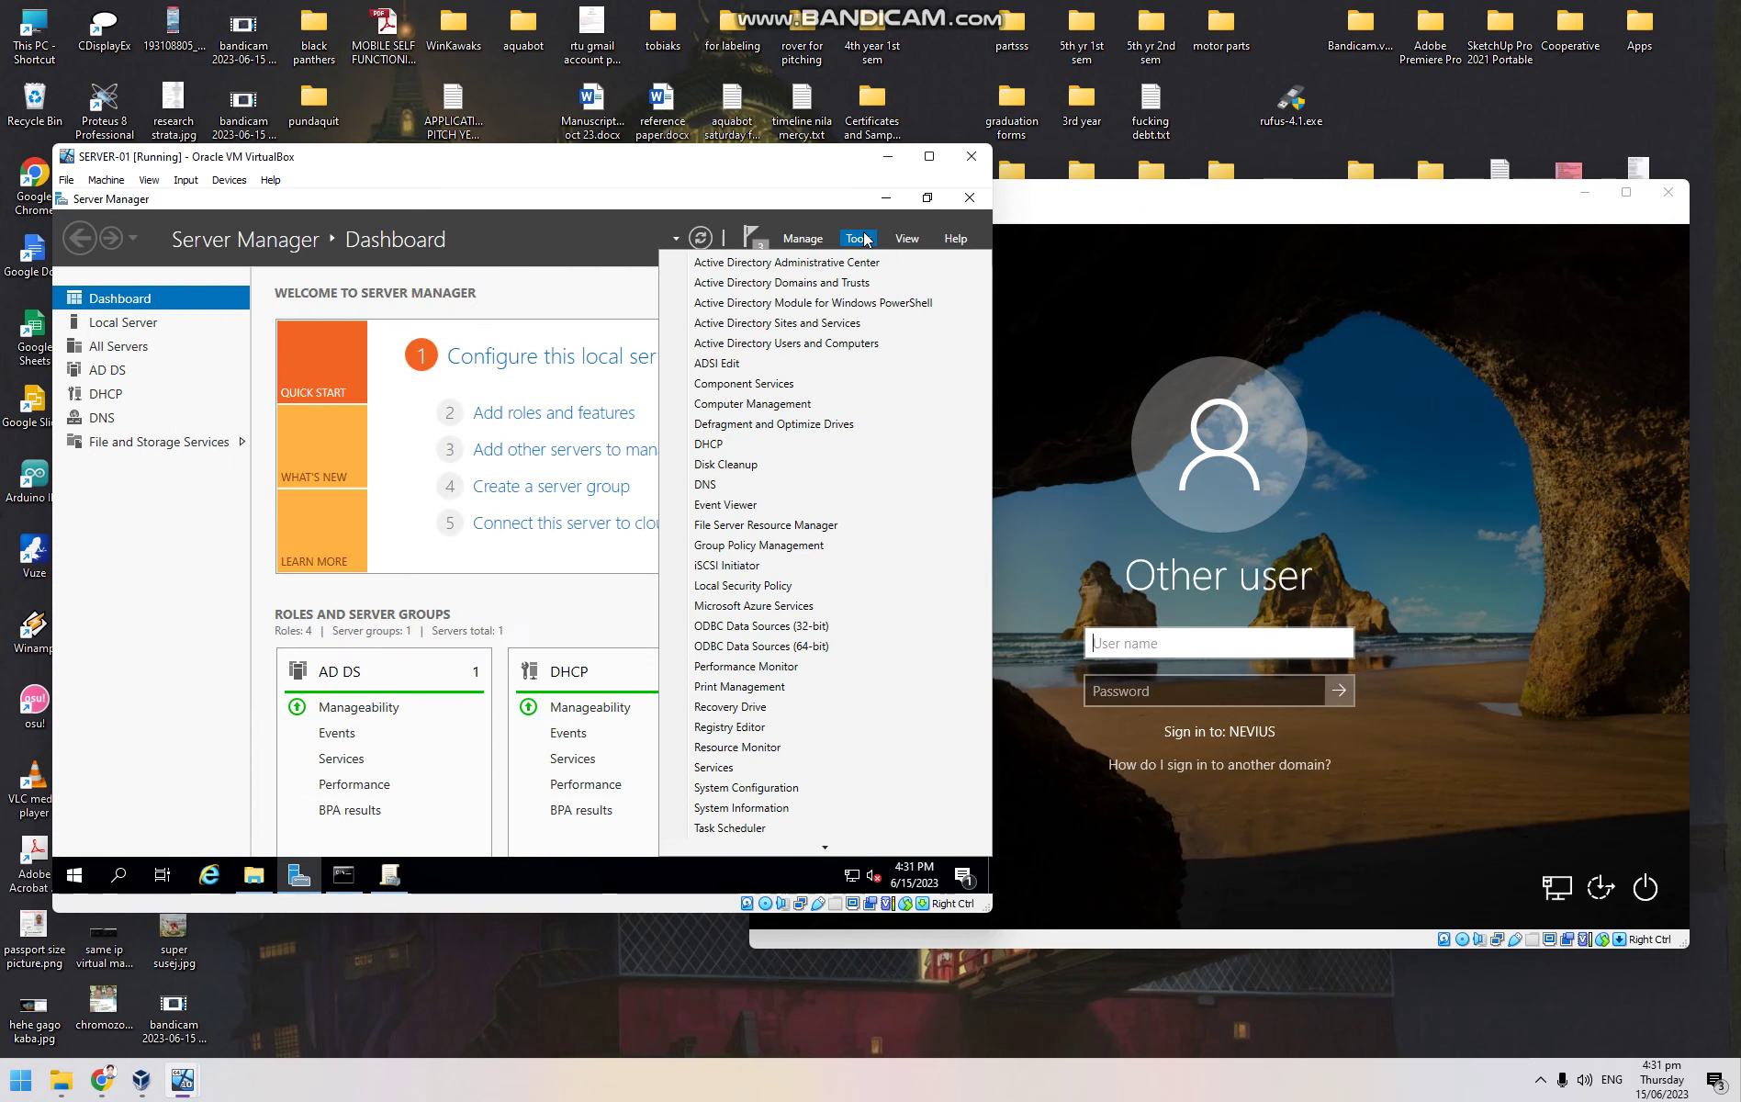
{"action": "left_click", "coordinate": [830, 347]}
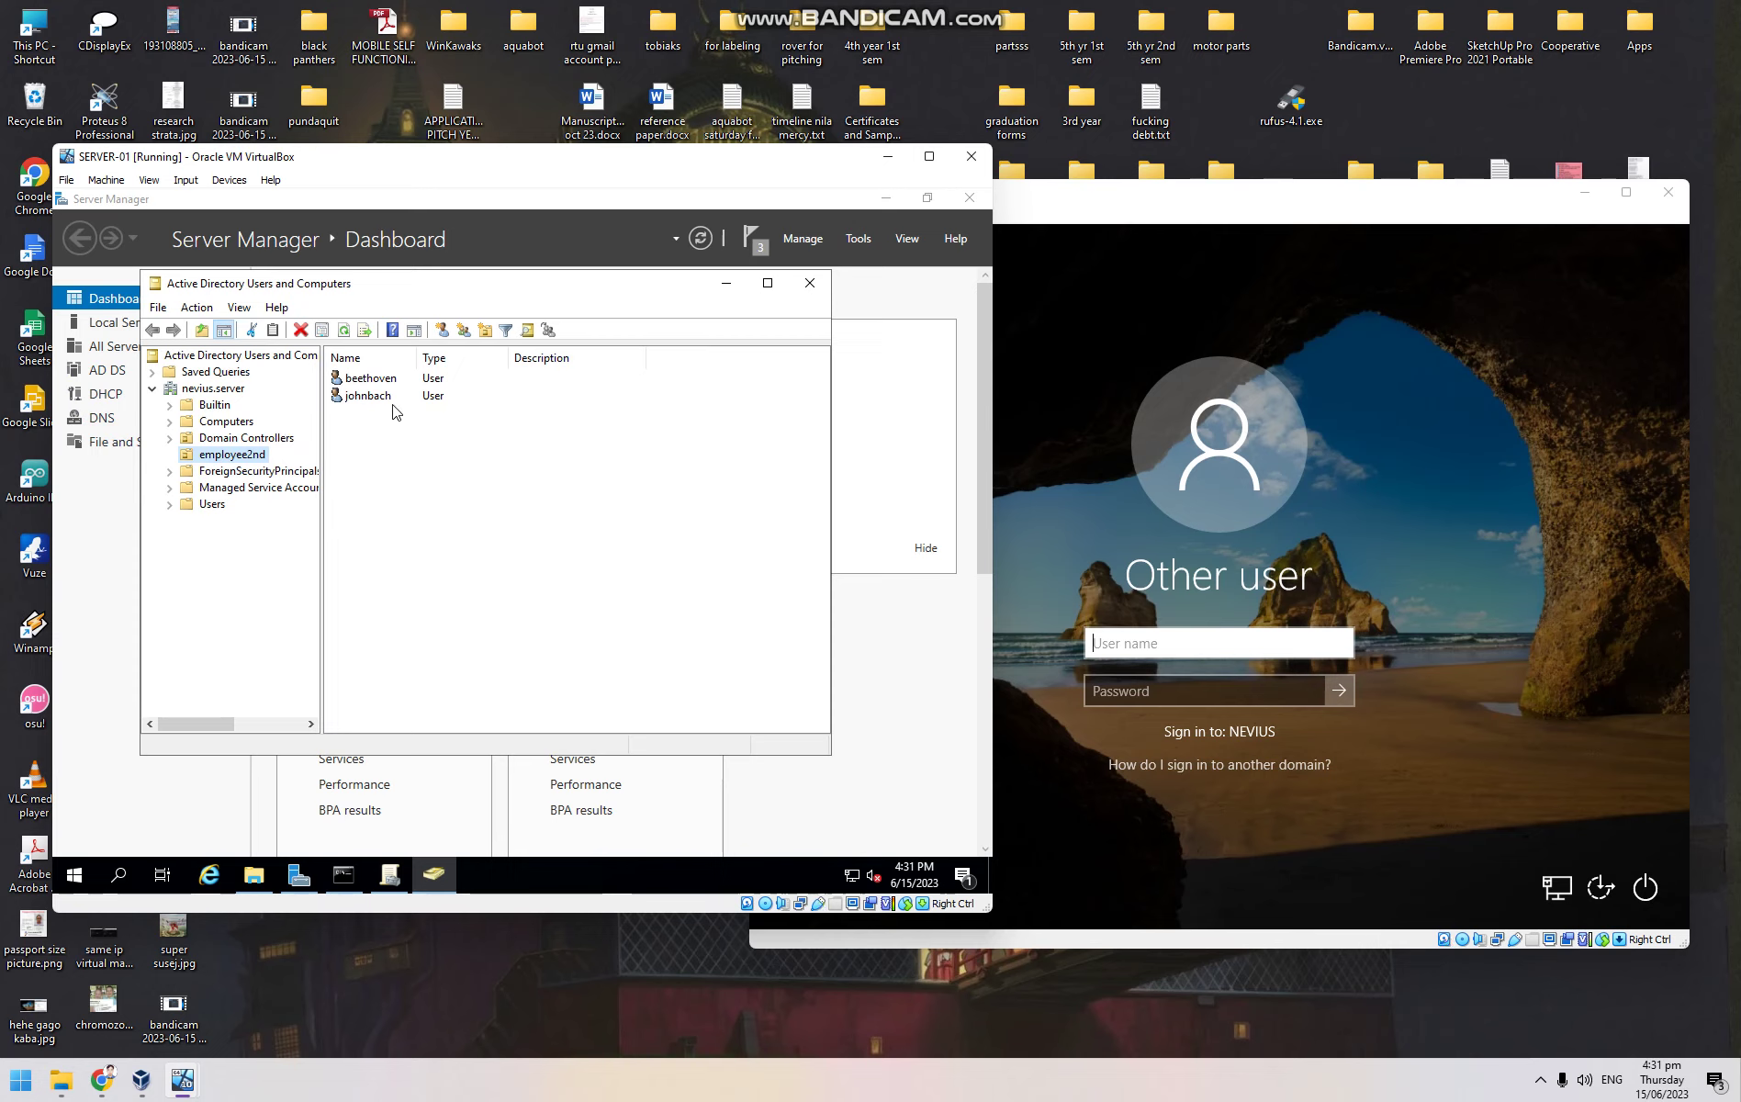
{"action": "left_click", "coordinate": [1164, 644]}
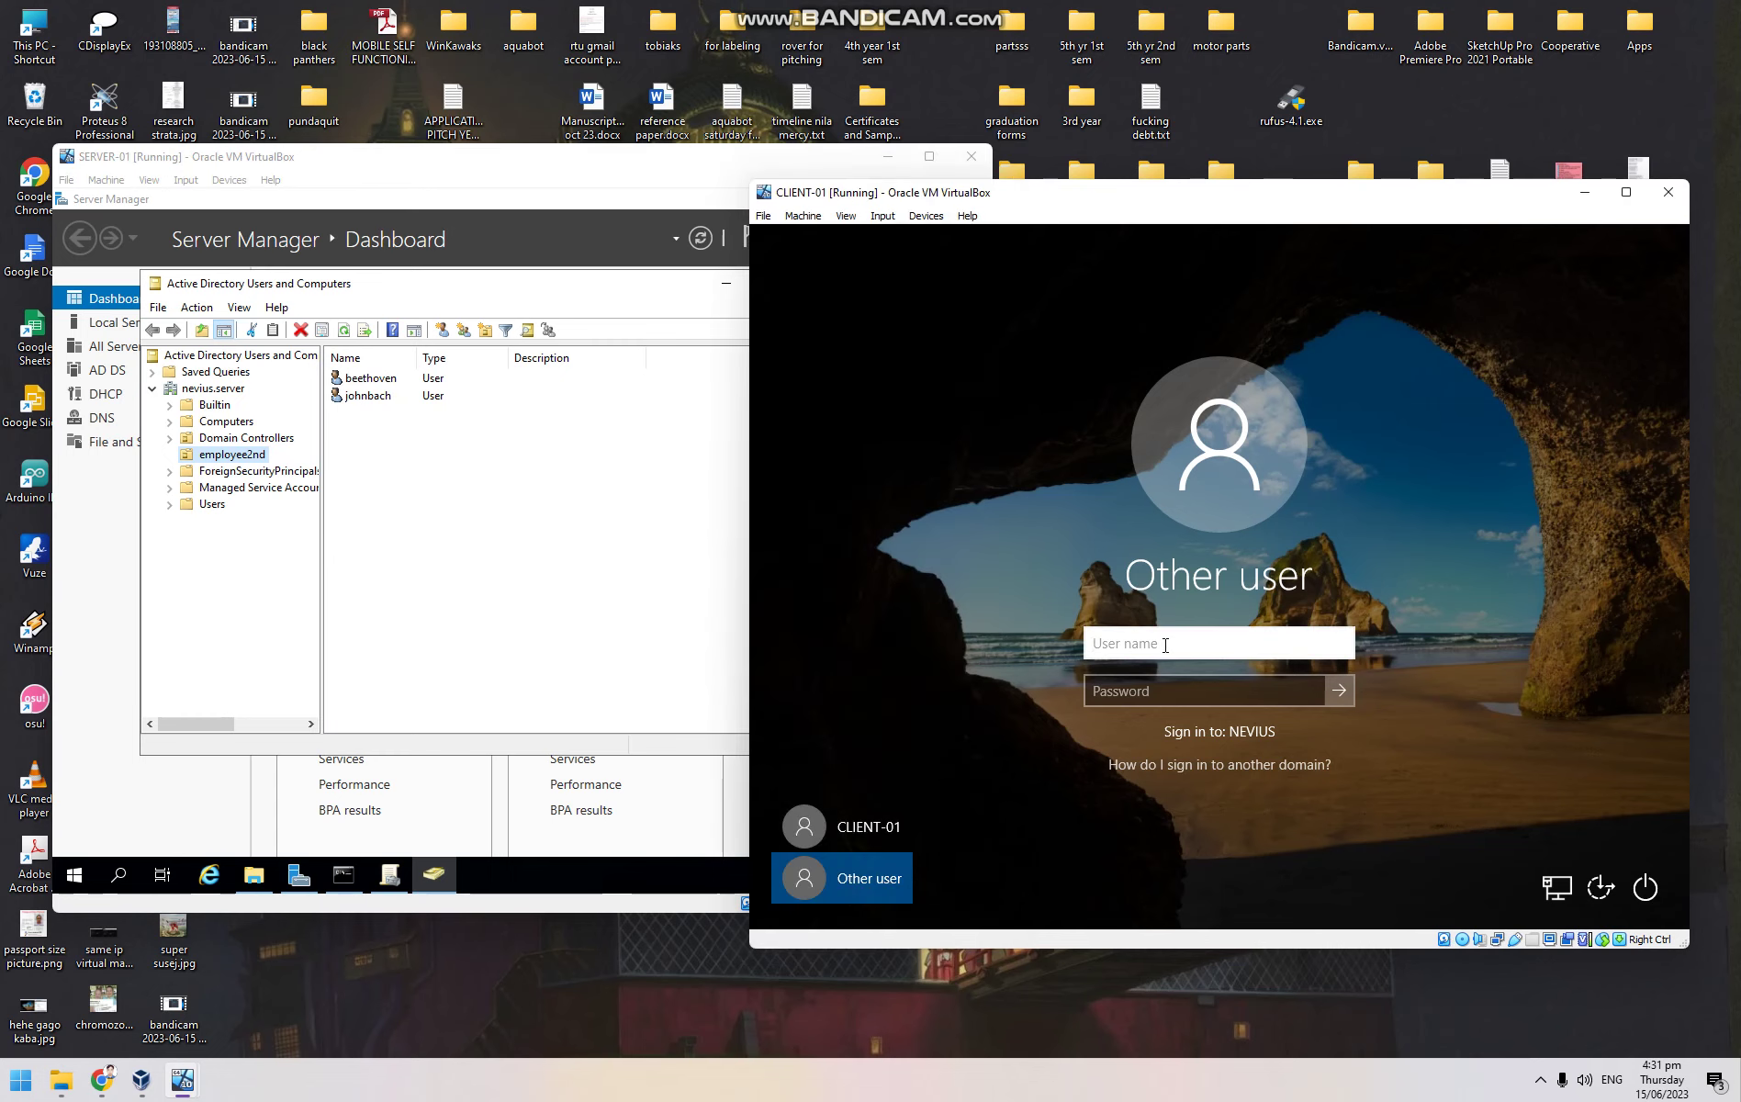
Sign in to CLIENT-01 with the domain user's name and password
{"action": "type", "text": "johnbach"}
{"action": "left_click", "coordinate": [1167, 701]}
{"action": "type", "text": "******"}
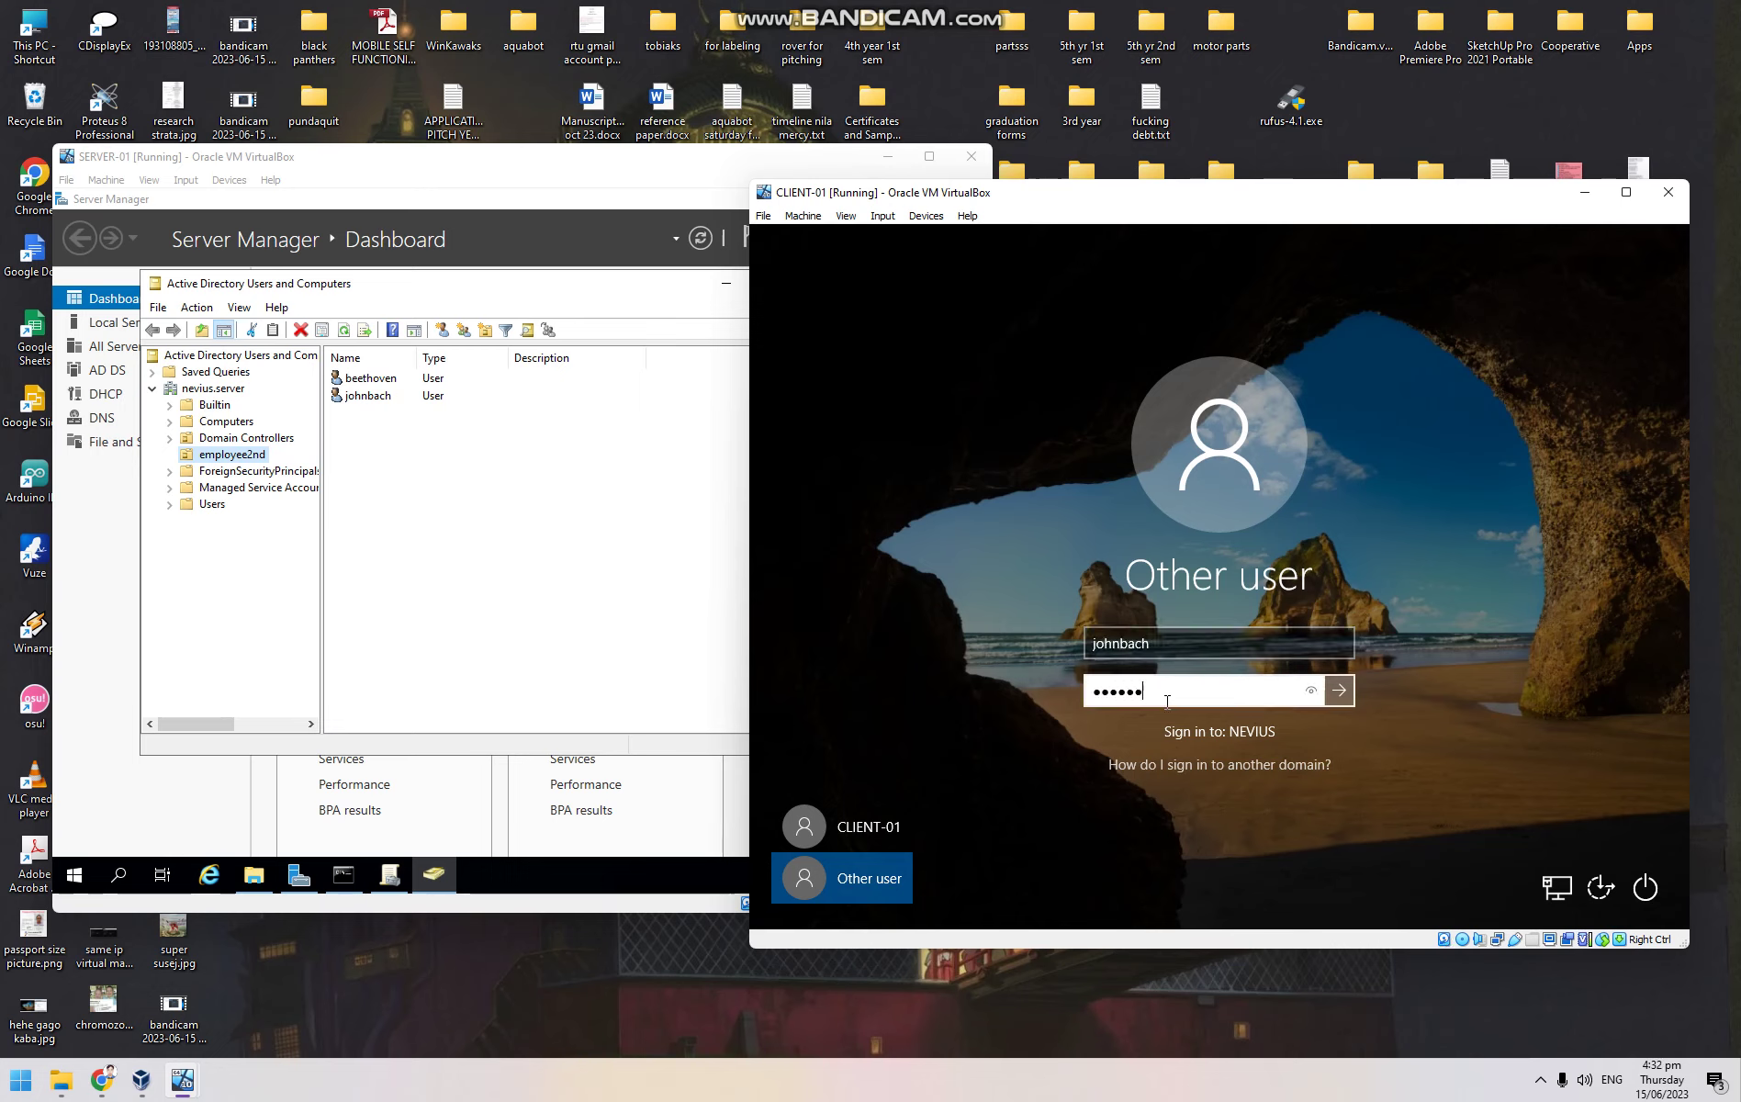
{"action": "type", "text": "*****"}
{"action": "key", "text": "Return"}
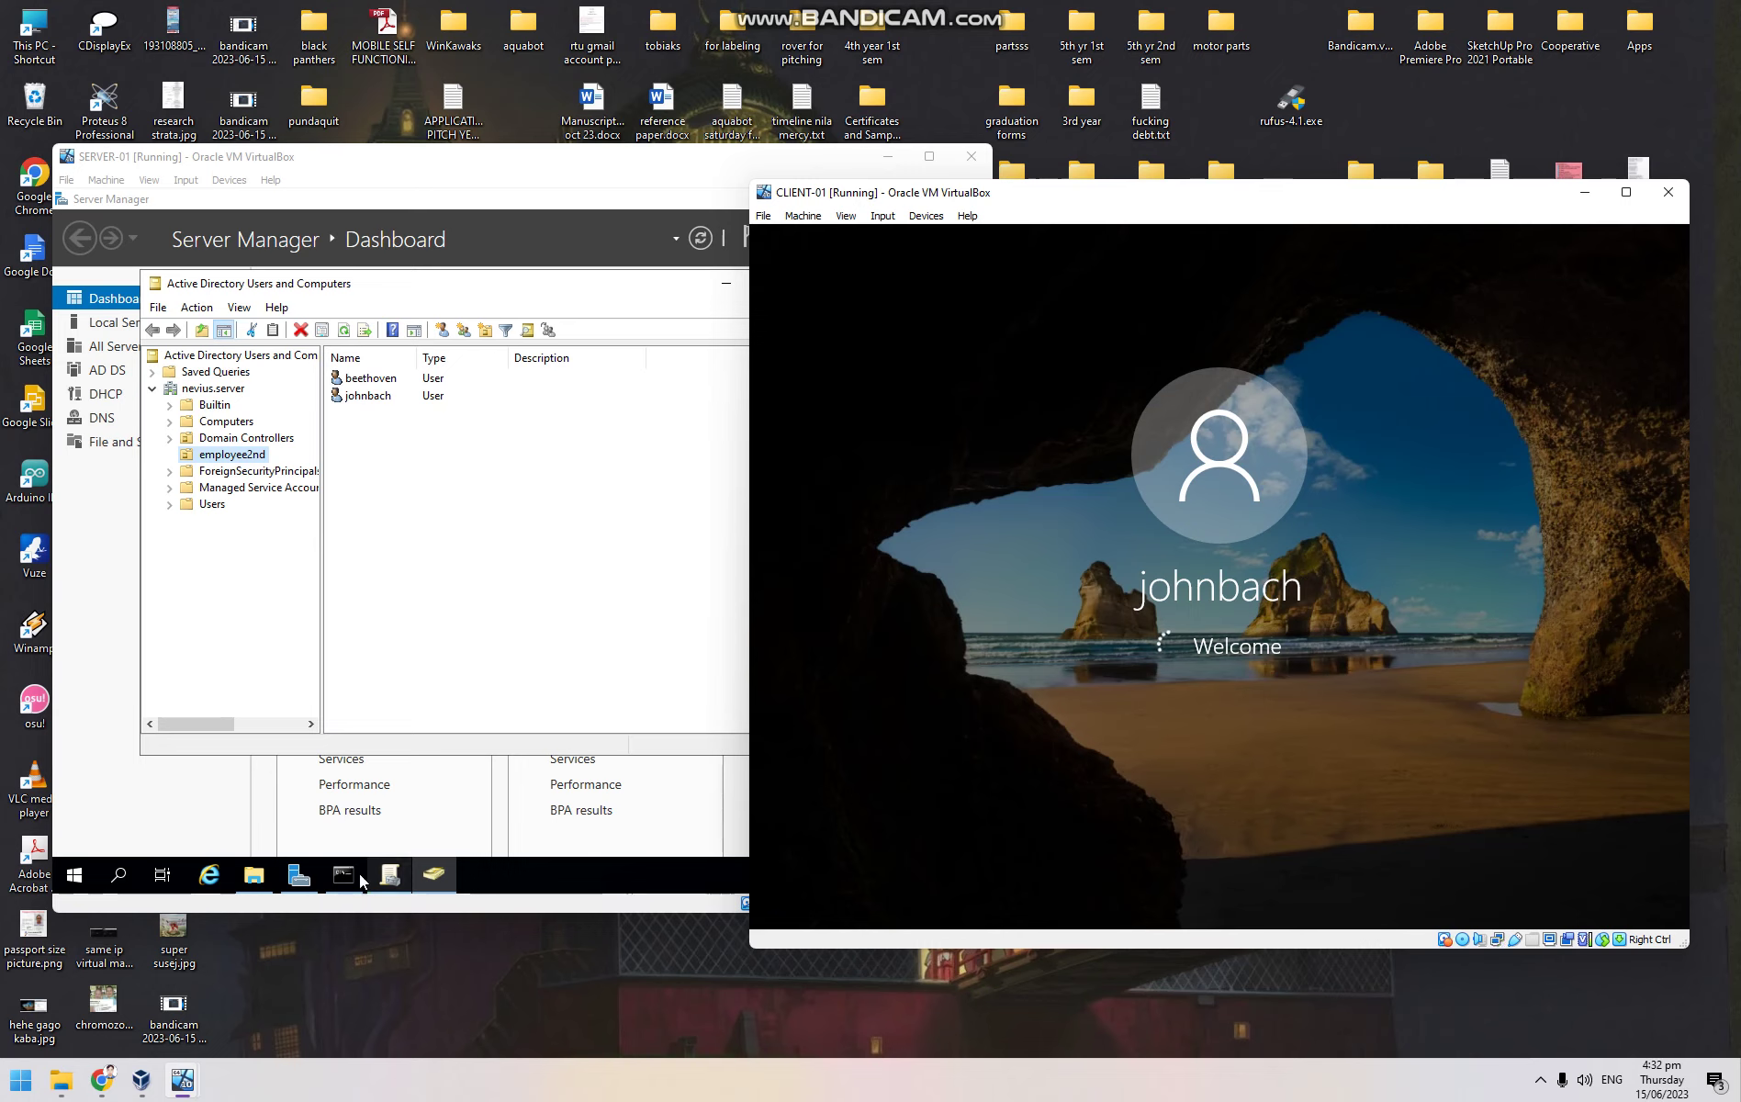
{"action": "mouse_move", "coordinate": [254, 879]}
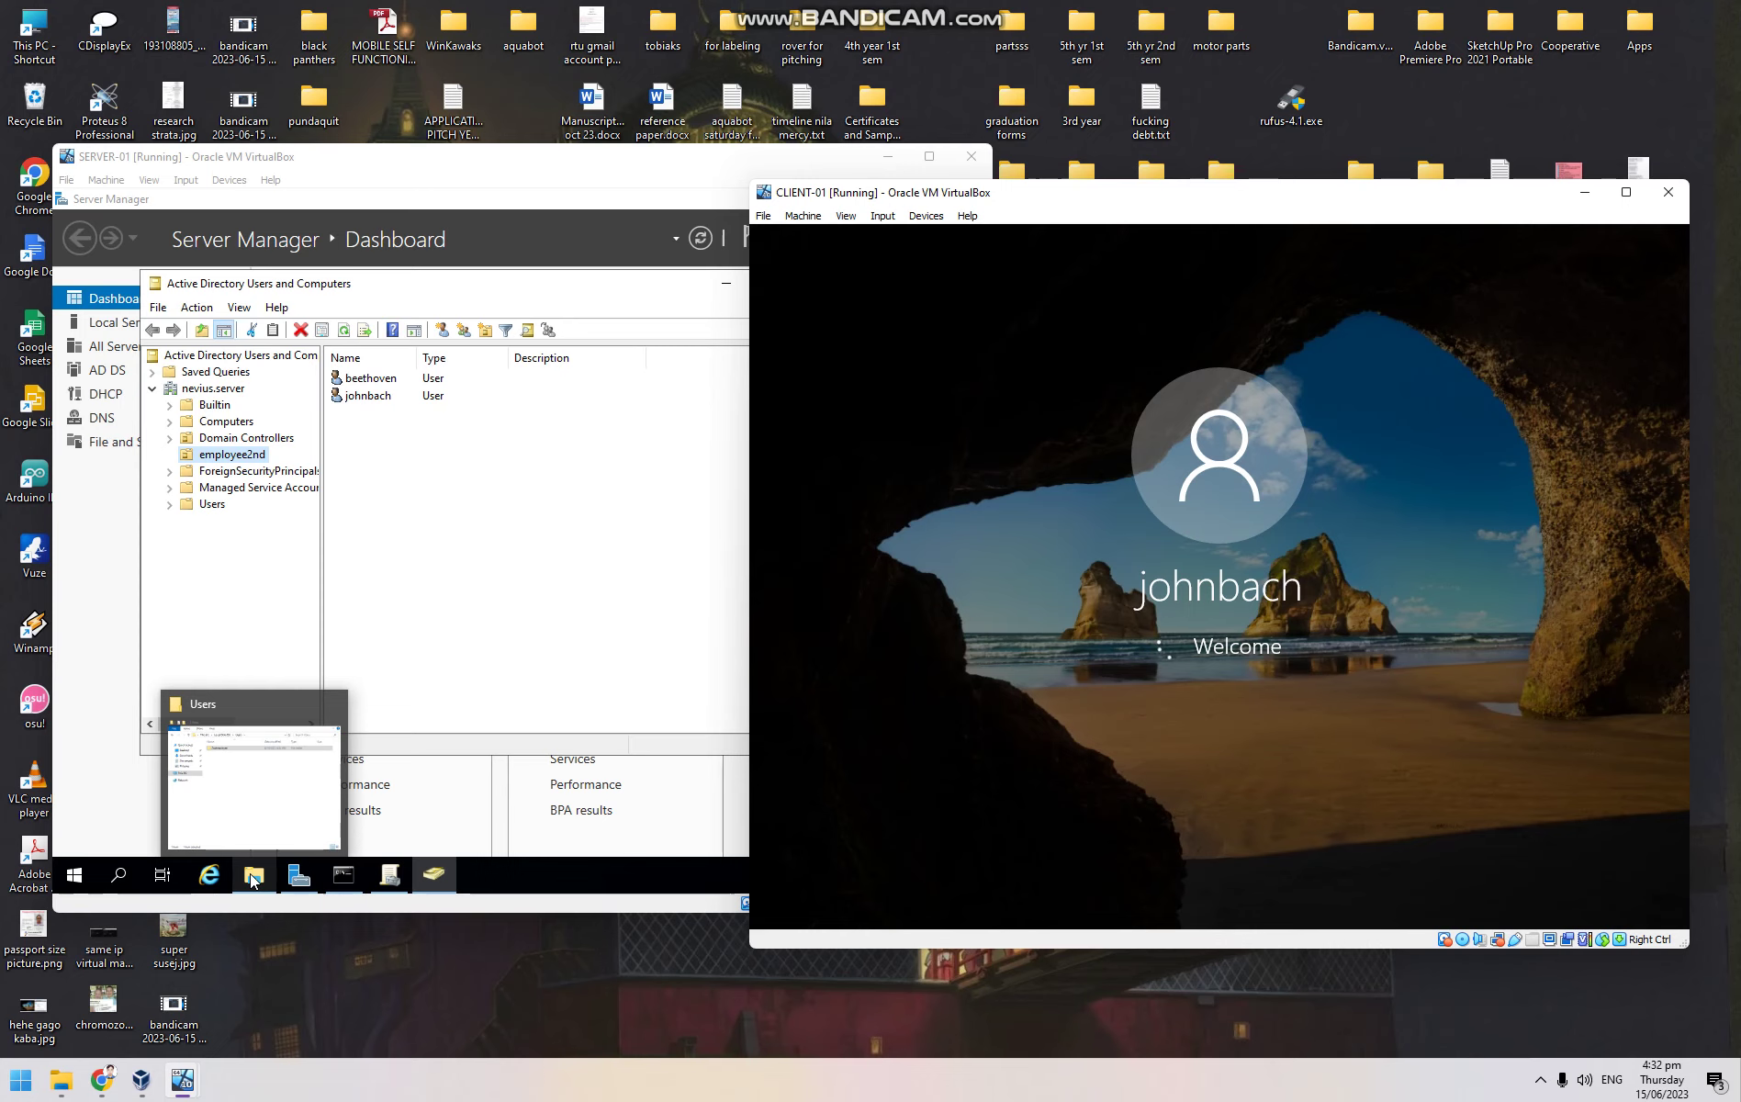
On SERVER-01, browse to D:\Users\2ndemployee and select the signed-in user's folder
{"action": "left_click", "coordinate": [253, 879]}
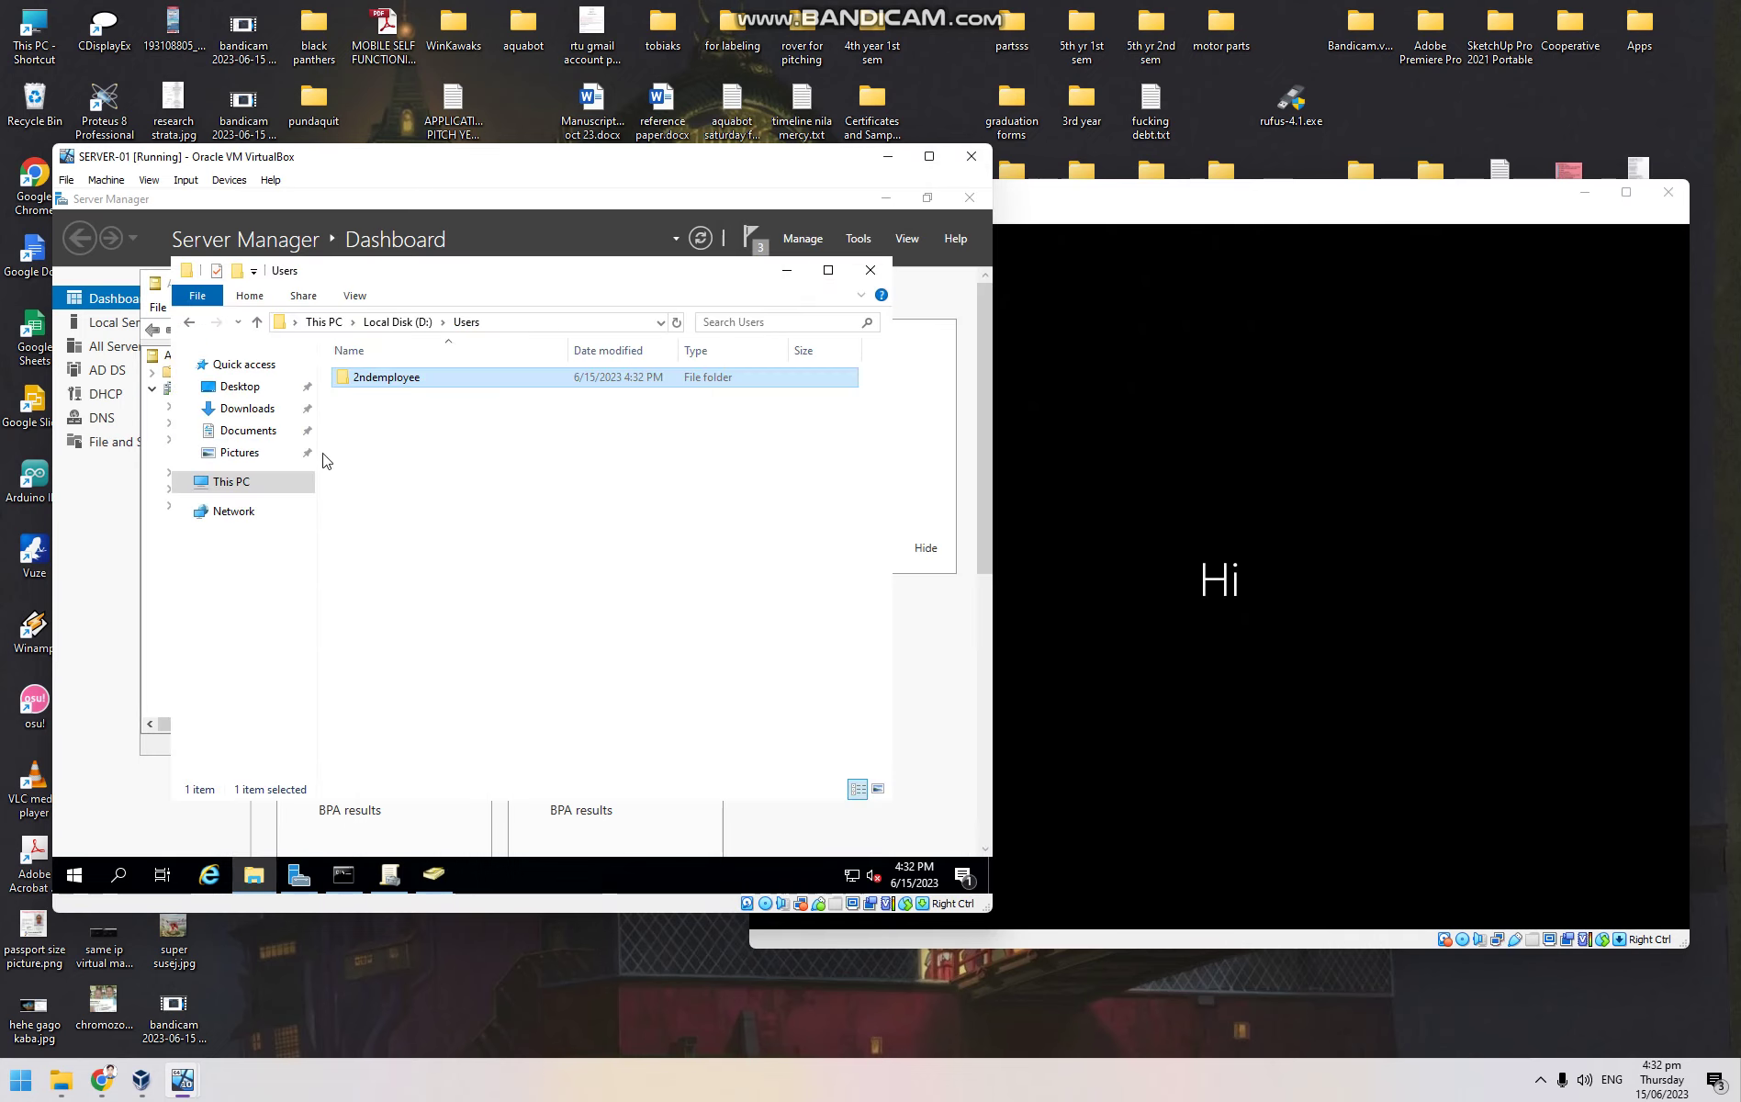
{"action": "left_click", "coordinate": [262, 484]}
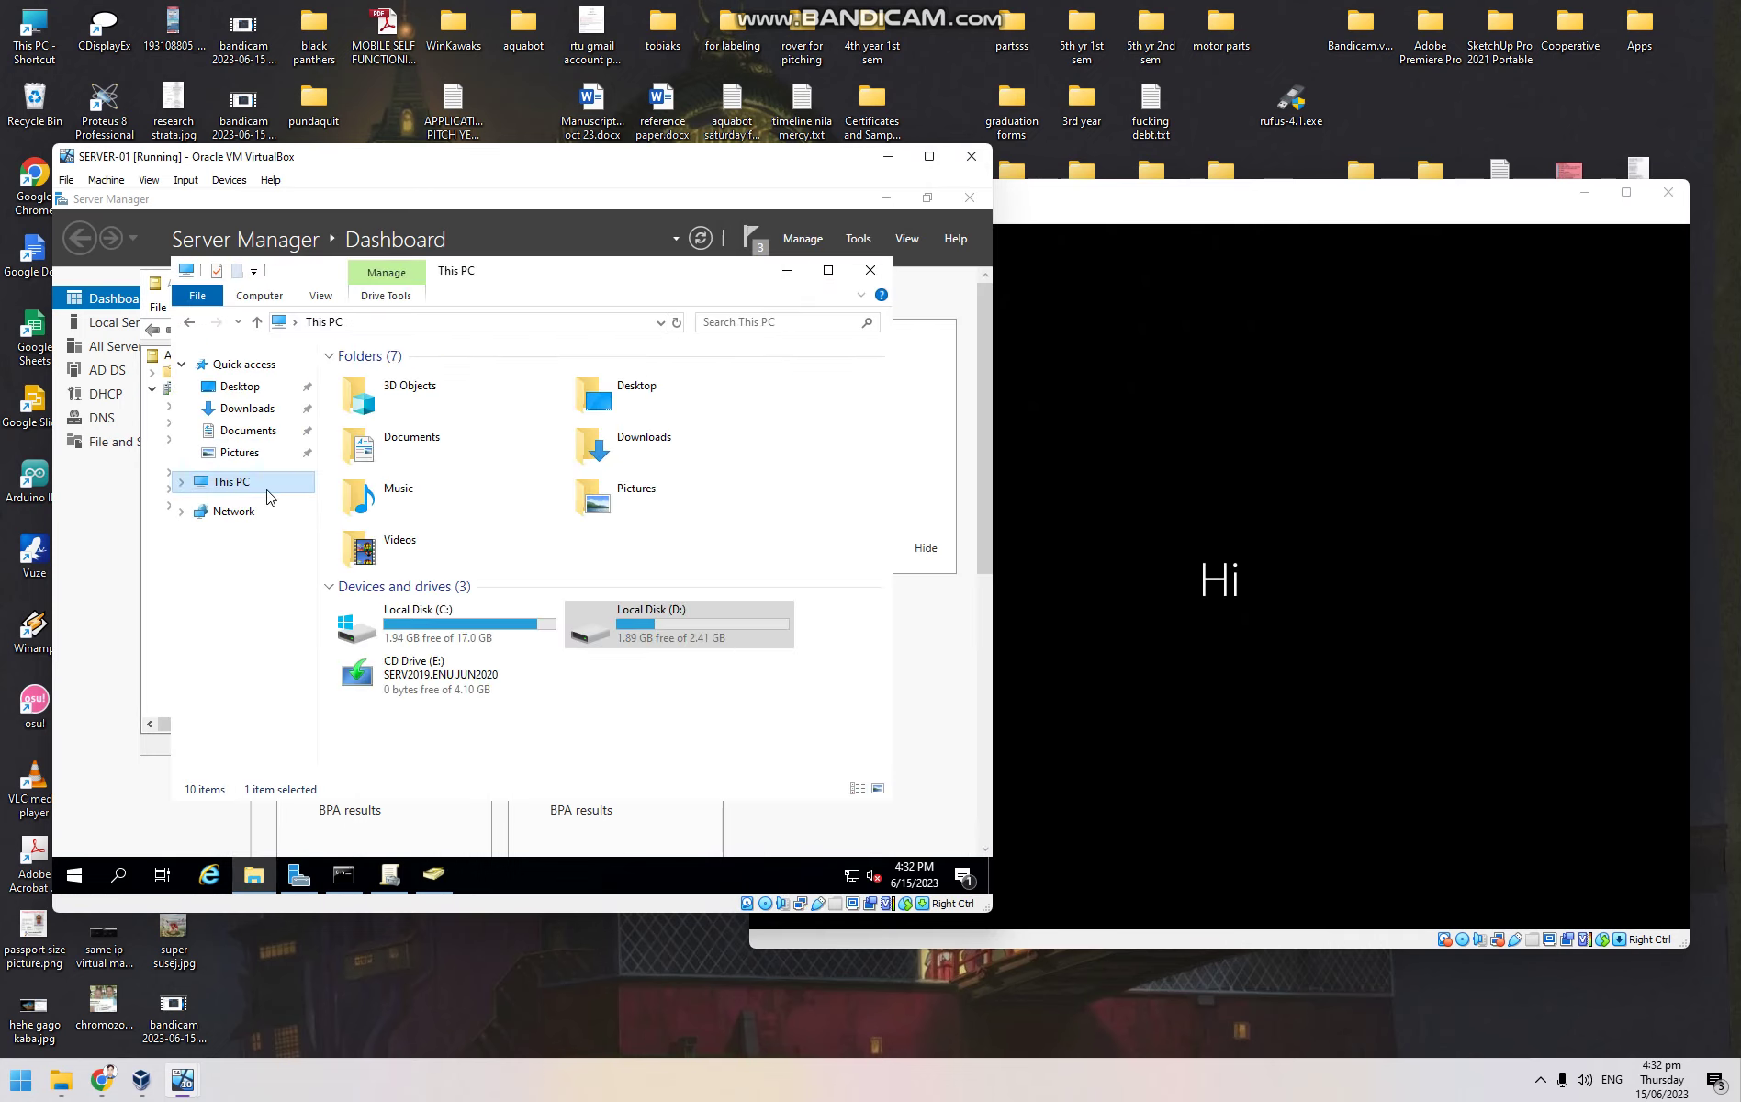
{"action": "double_click", "coordinate": [669, 636]}
{"action": "double_click", "coordinate": [408, 378]}
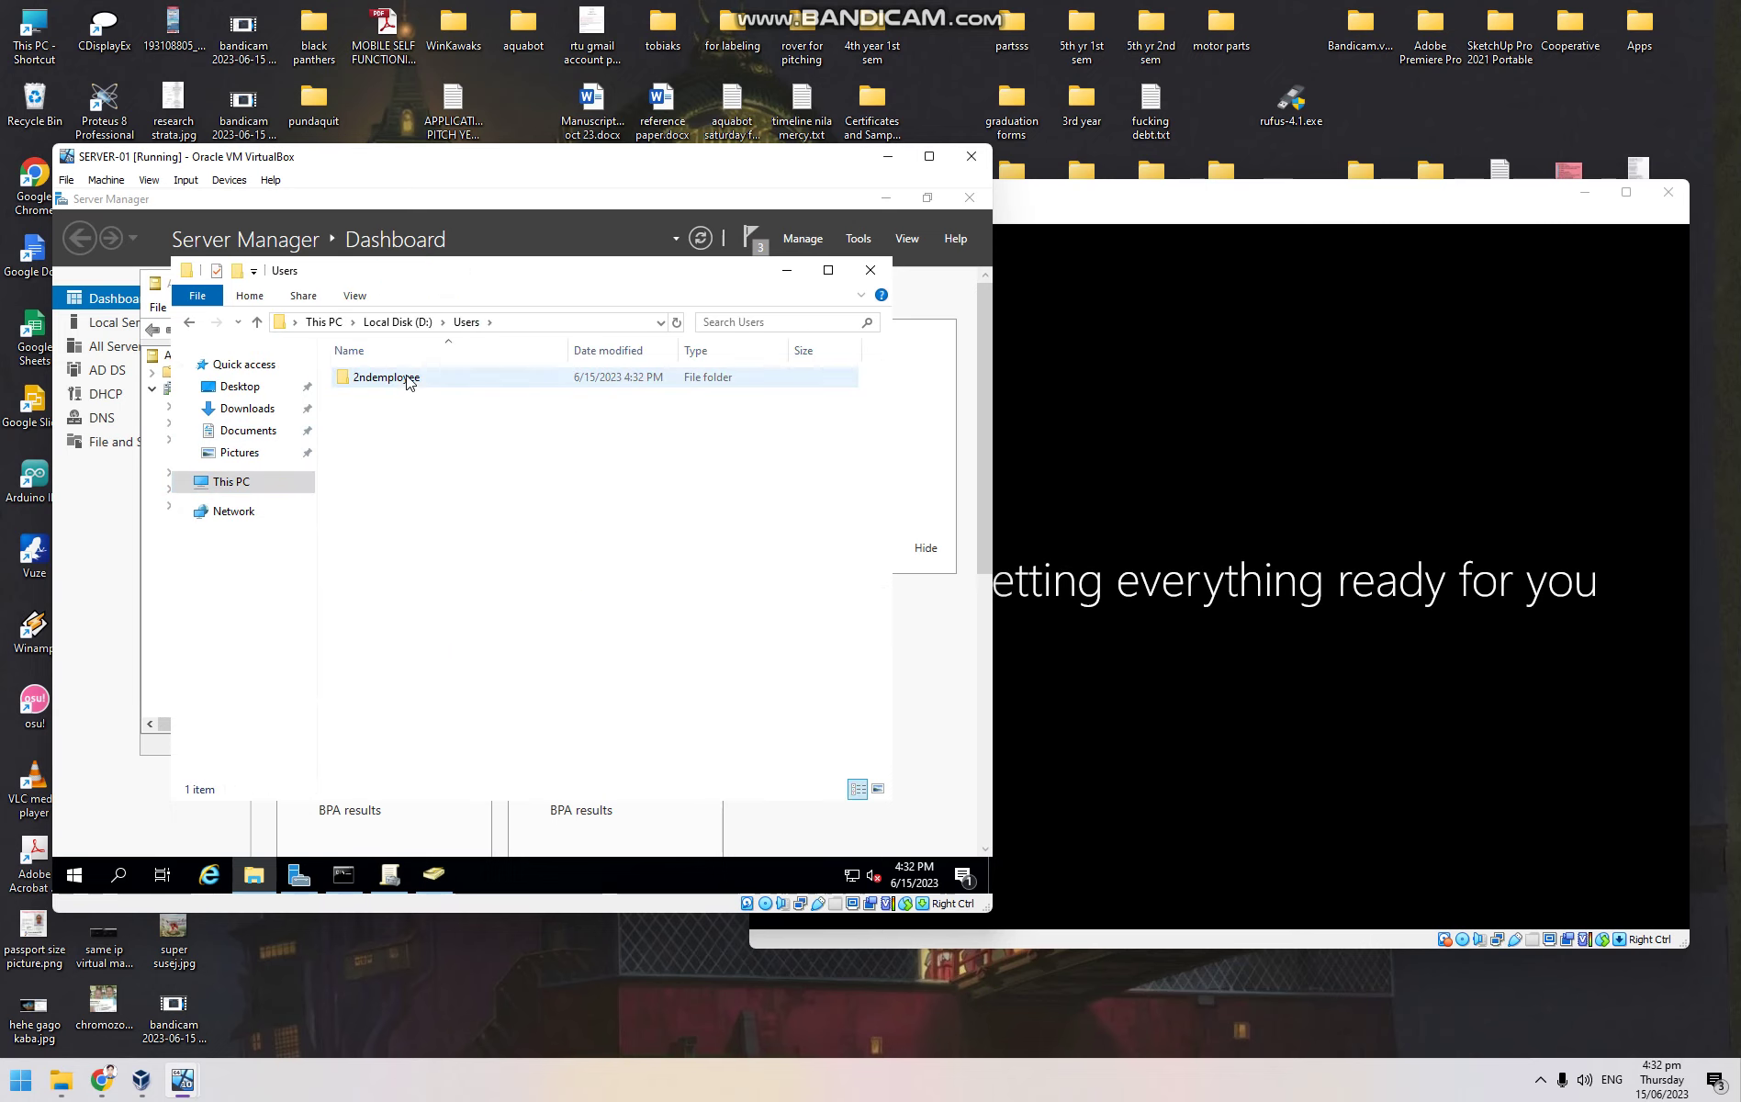
{"action": "double_click", "coordinate": [407, 378]}
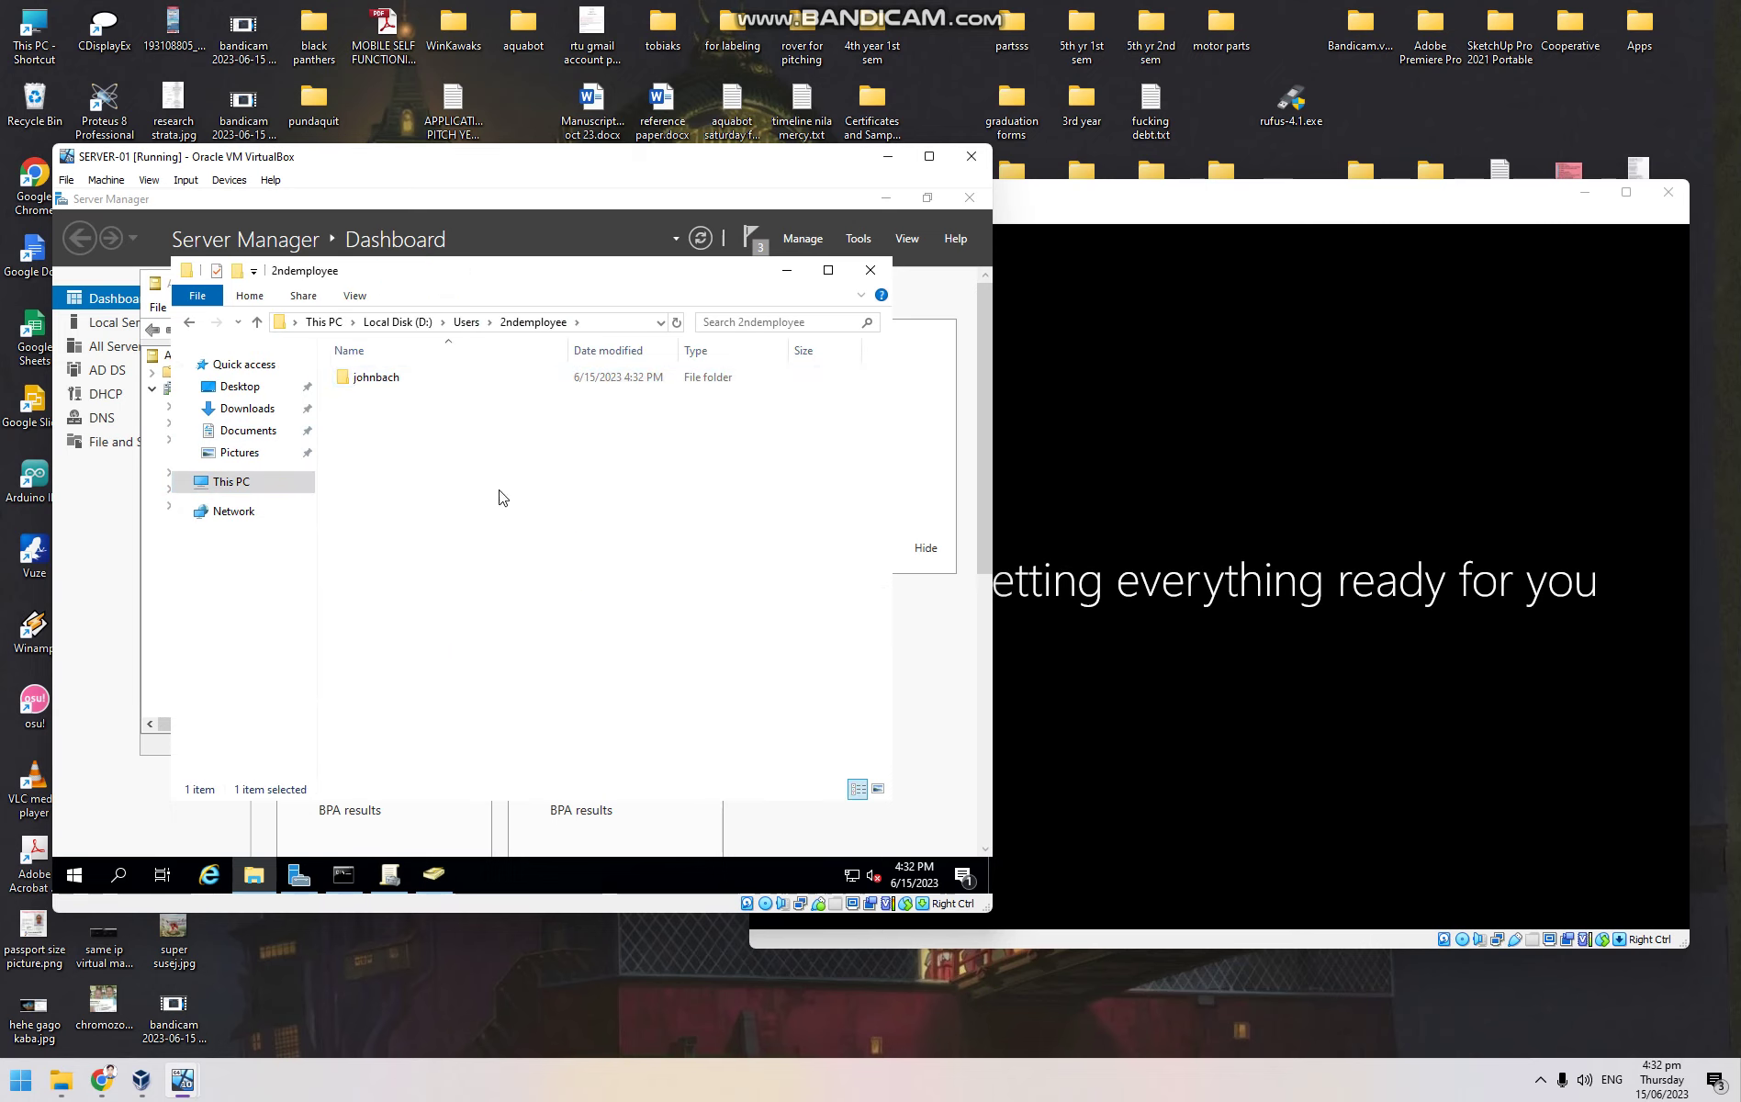
{"action": "left_click", "coordinate": [410, 384]}
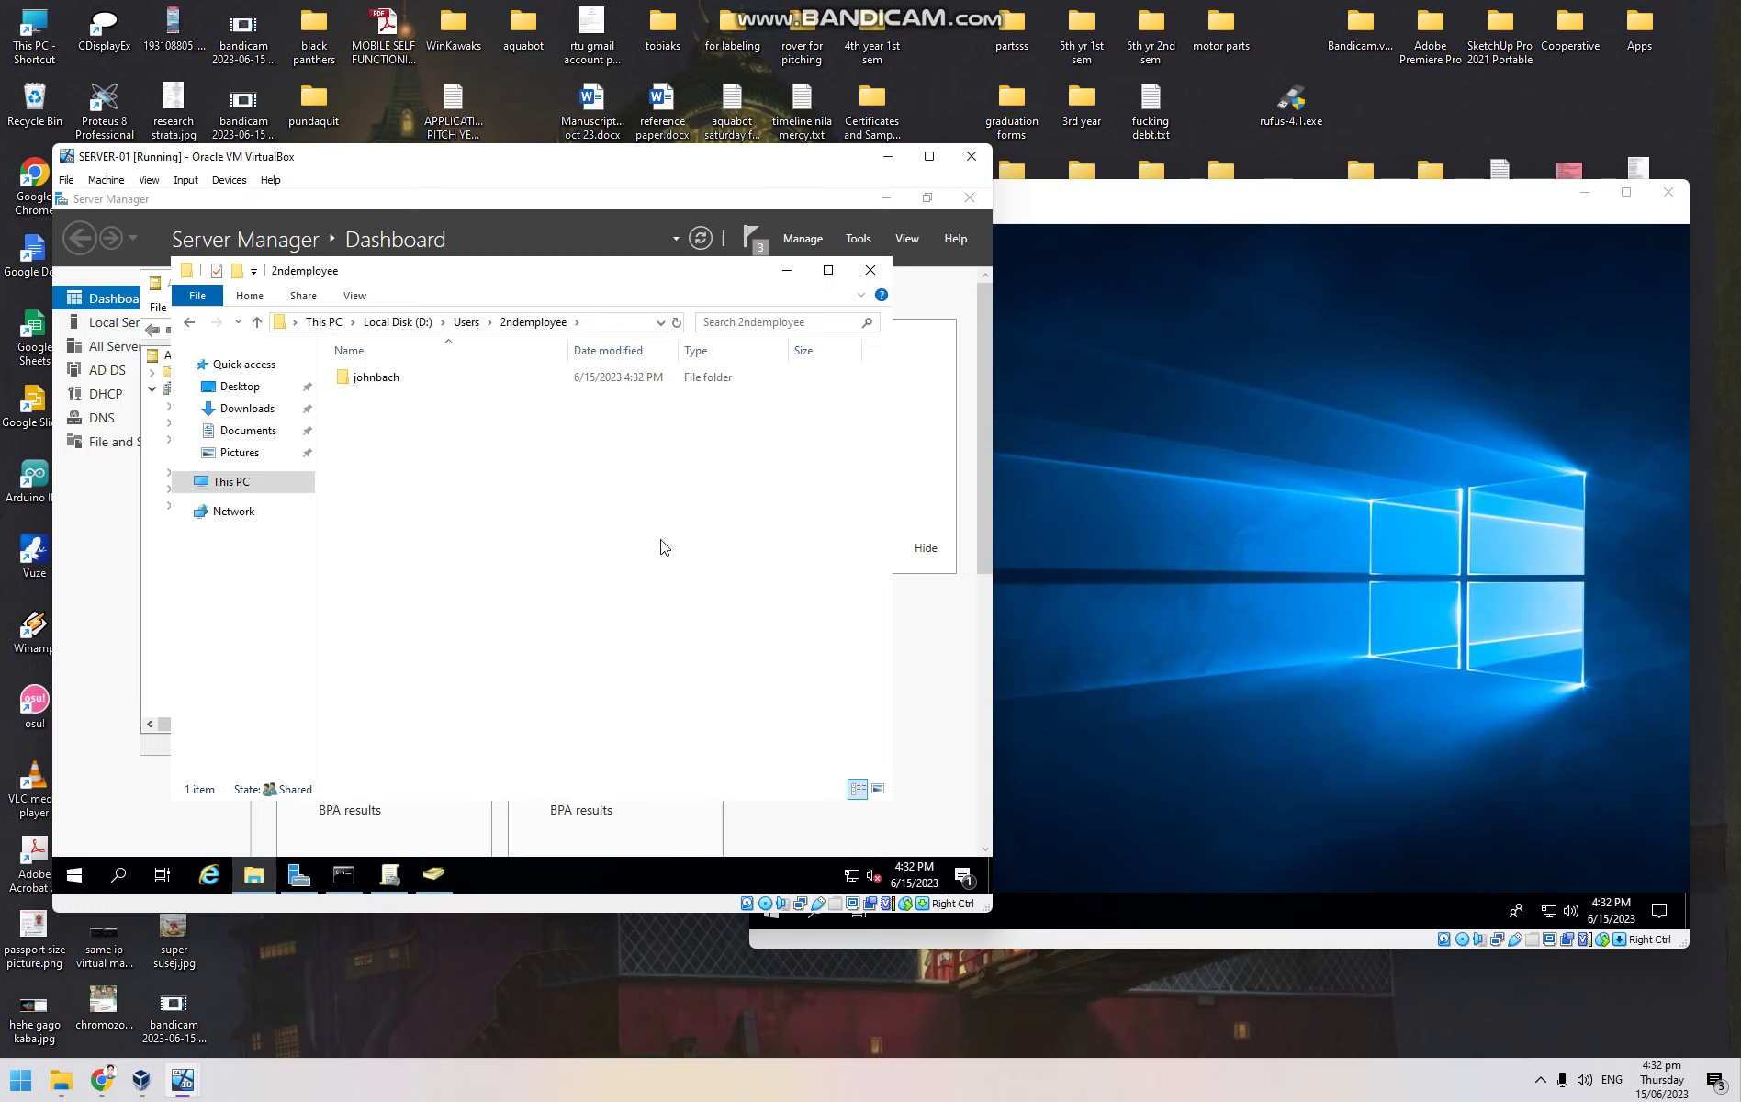
{"action": "left_click", "coordinate": [1072, 558]}
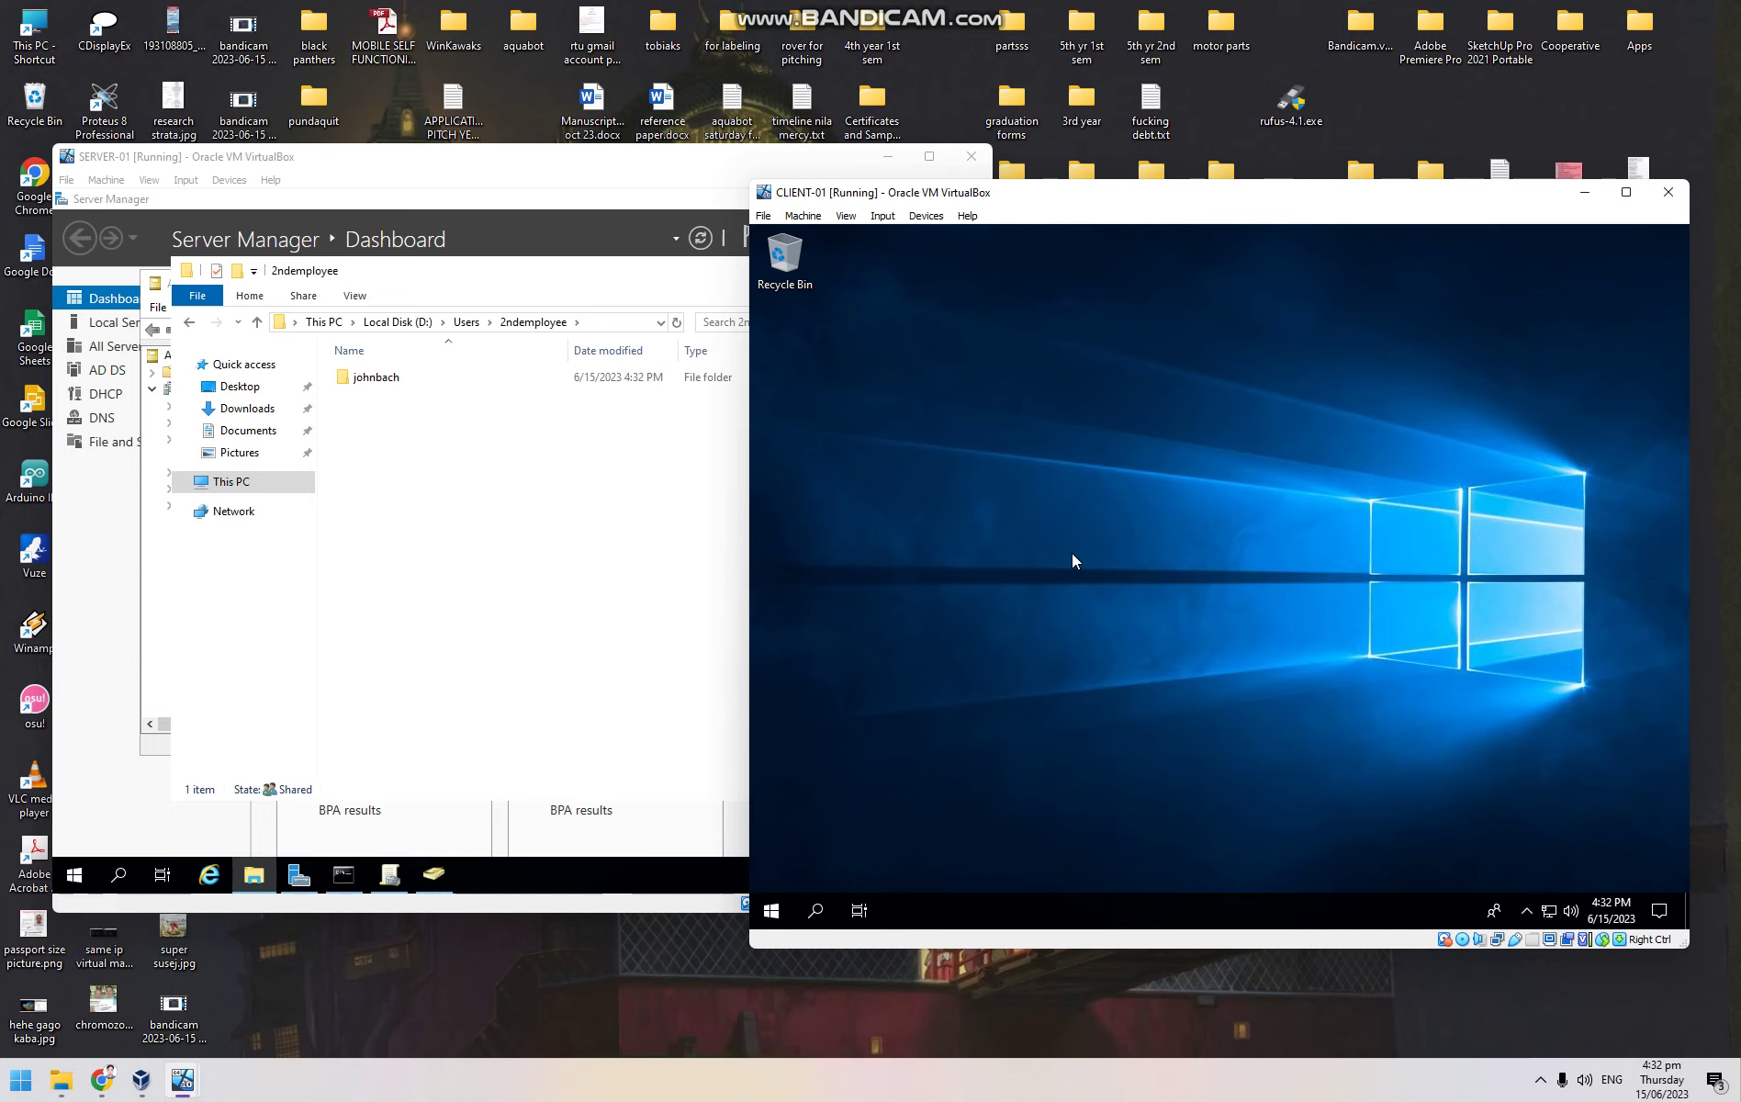
Create a musics folder on CLIENT-01's desktop and spot it in the server's redirected Desktop
{"action": "double_click", "coordinate": [503, 380]}
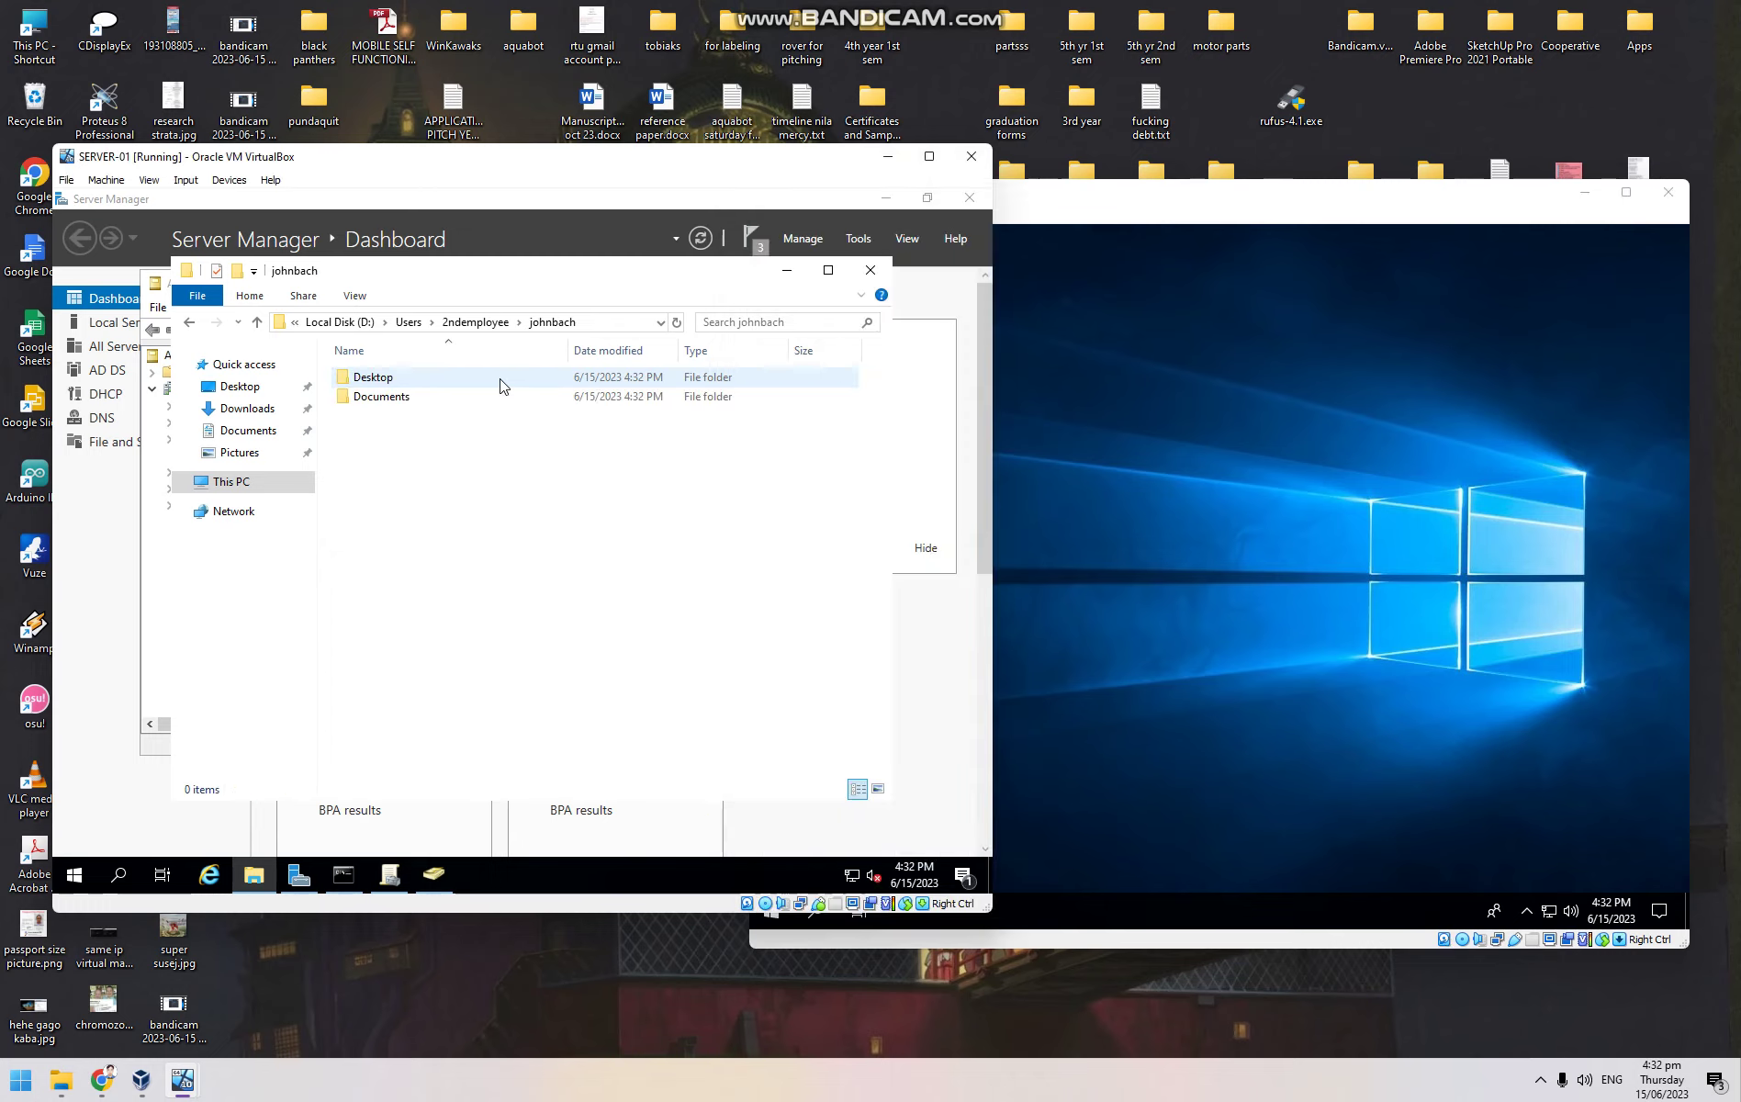
{"action": "double_click", "coordinate": [372, 376]}
{"action": "left_click", "coordinate": [1269, 493]}
{"action": "key", "text": "ctrl+shift+n"}
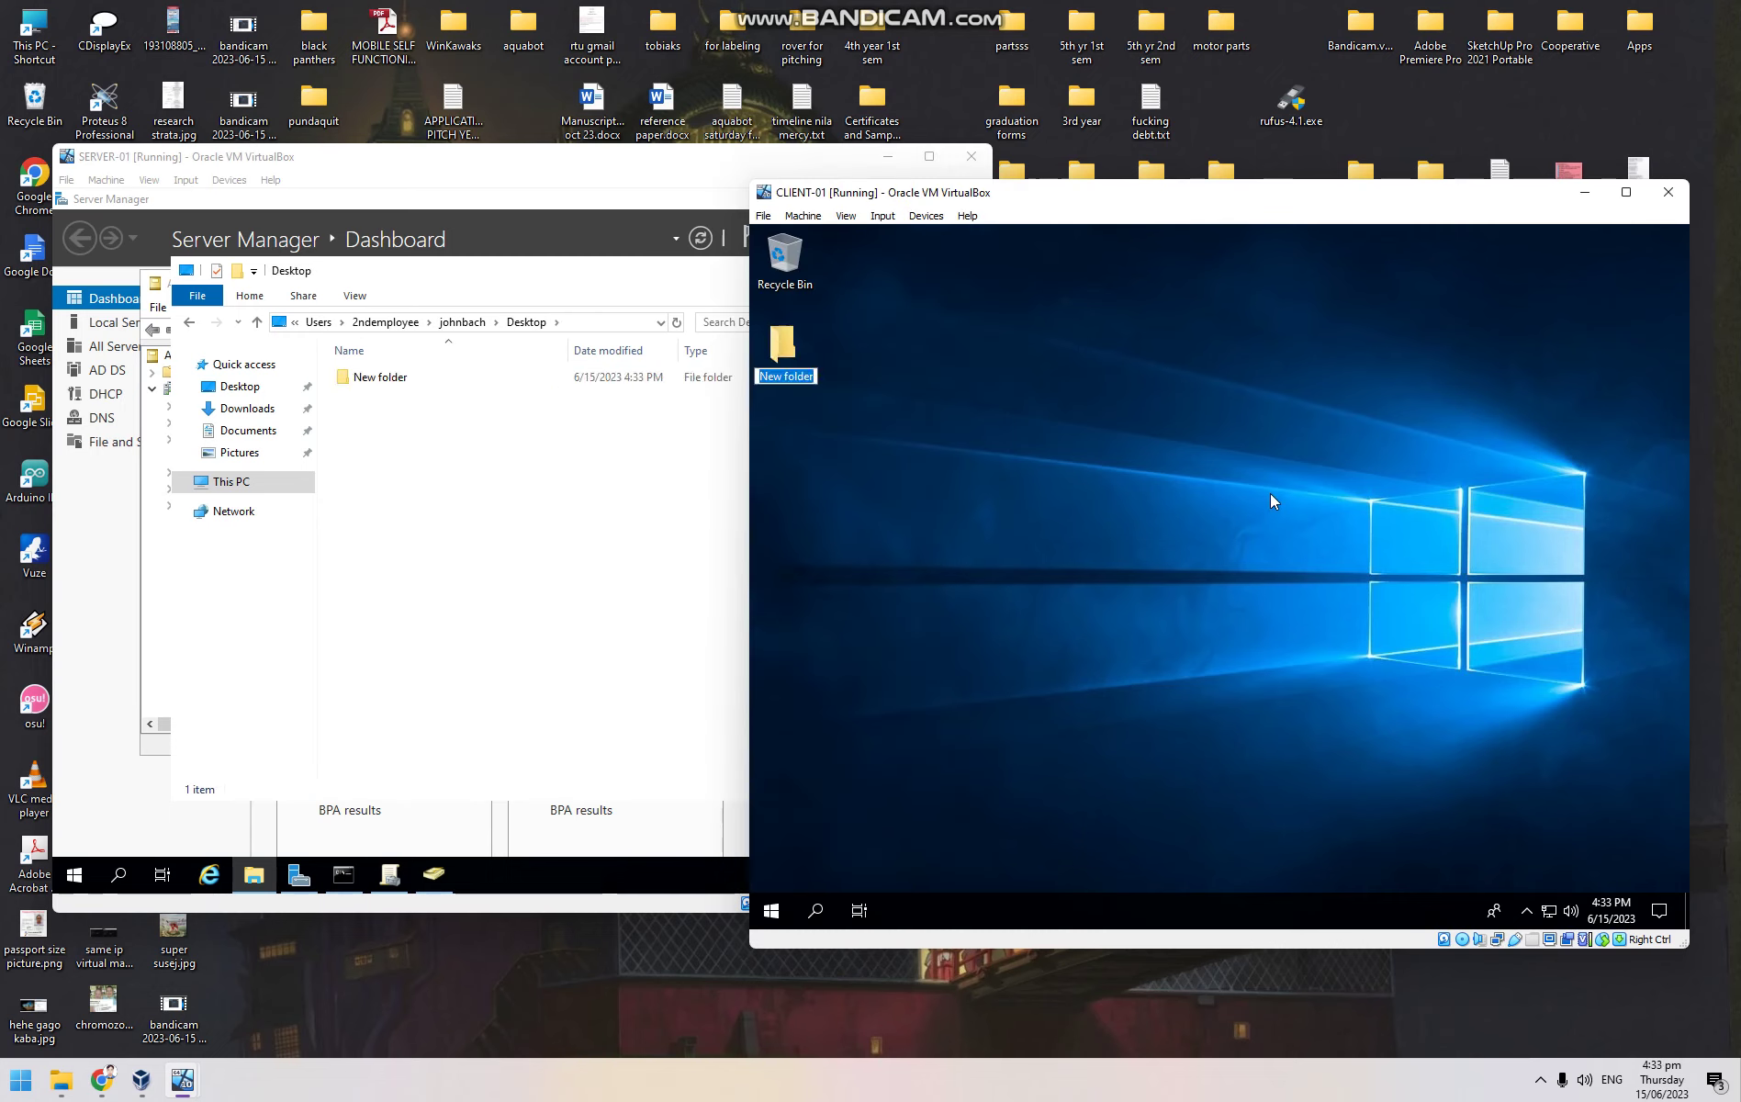
{"action": "type", "text": "musics"}
{"action": "key", "text": "Return"}
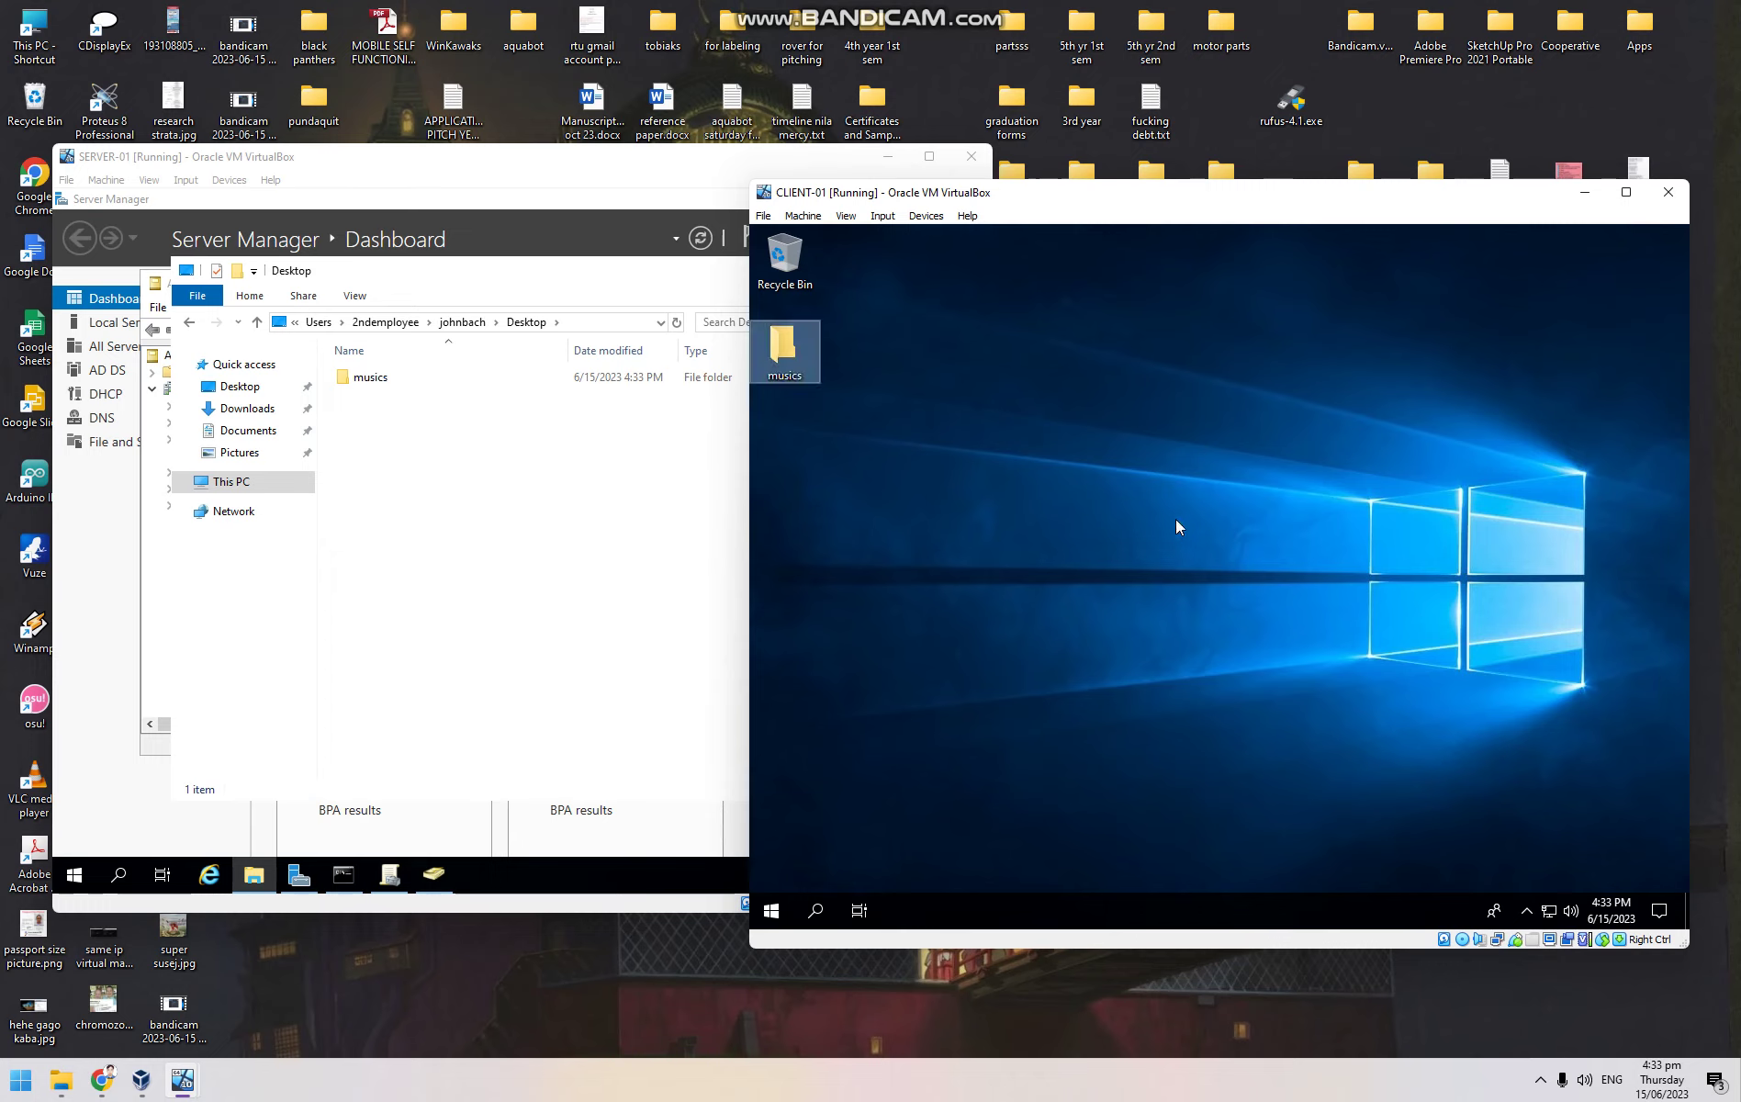
{"action": "left_click", "coordinate": [966, 550]}
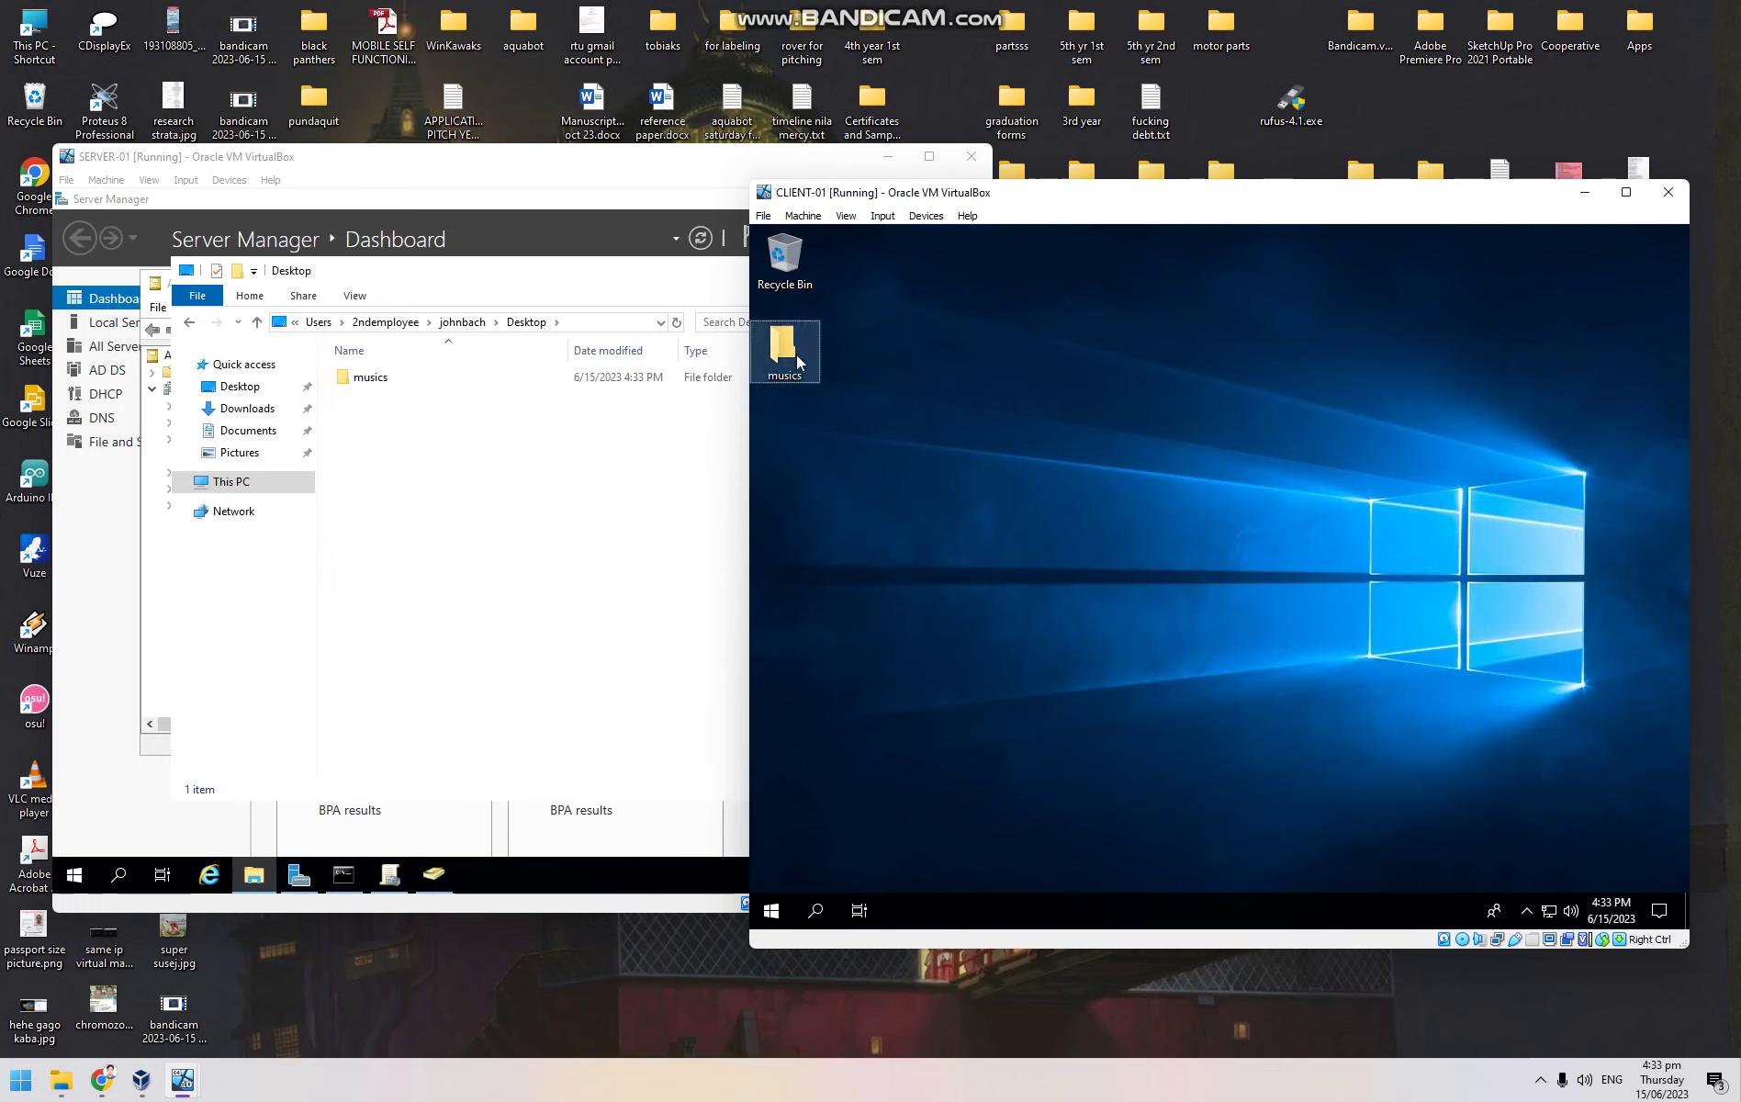
{"action": "left_click", "coordinate": [573, 455]}
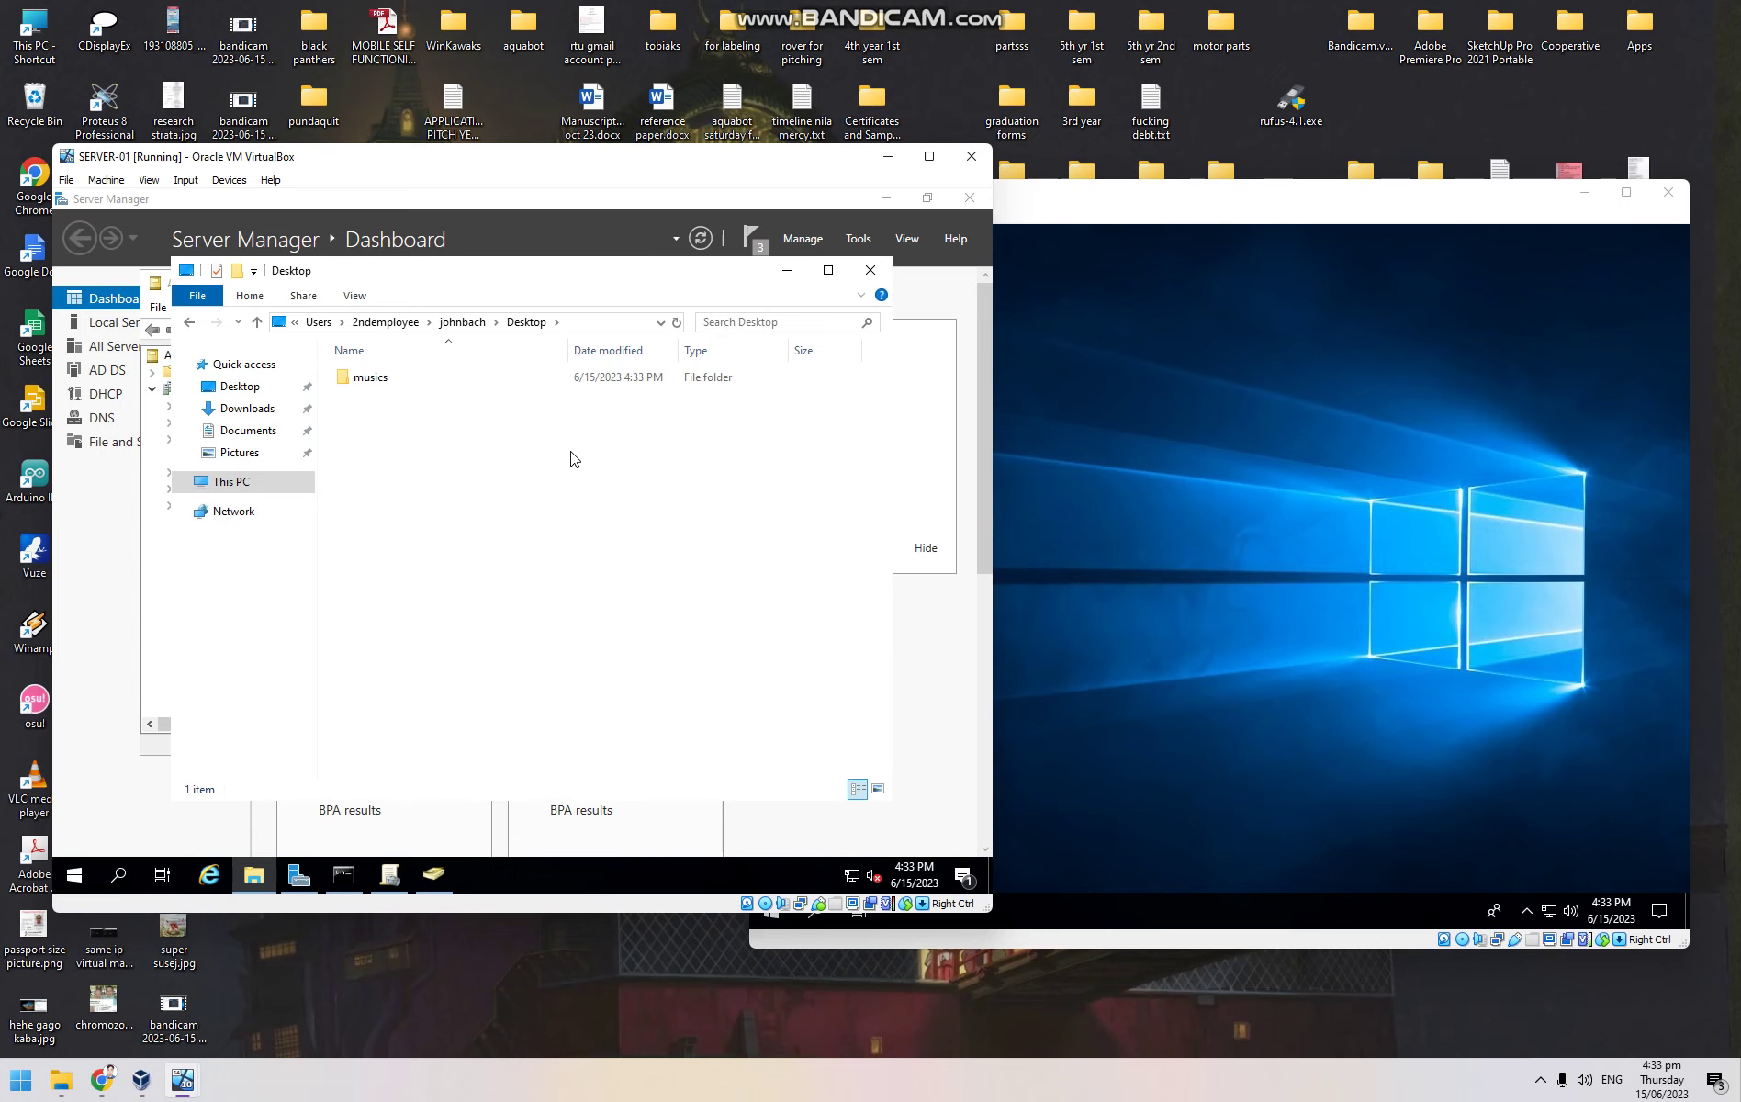
{"action": "left_click", "coordinate": [477, 386]}
Create a genres folder inside musics and open musics on the server to see it
{"action": "left_click", "coordinate": [1224, 421]}
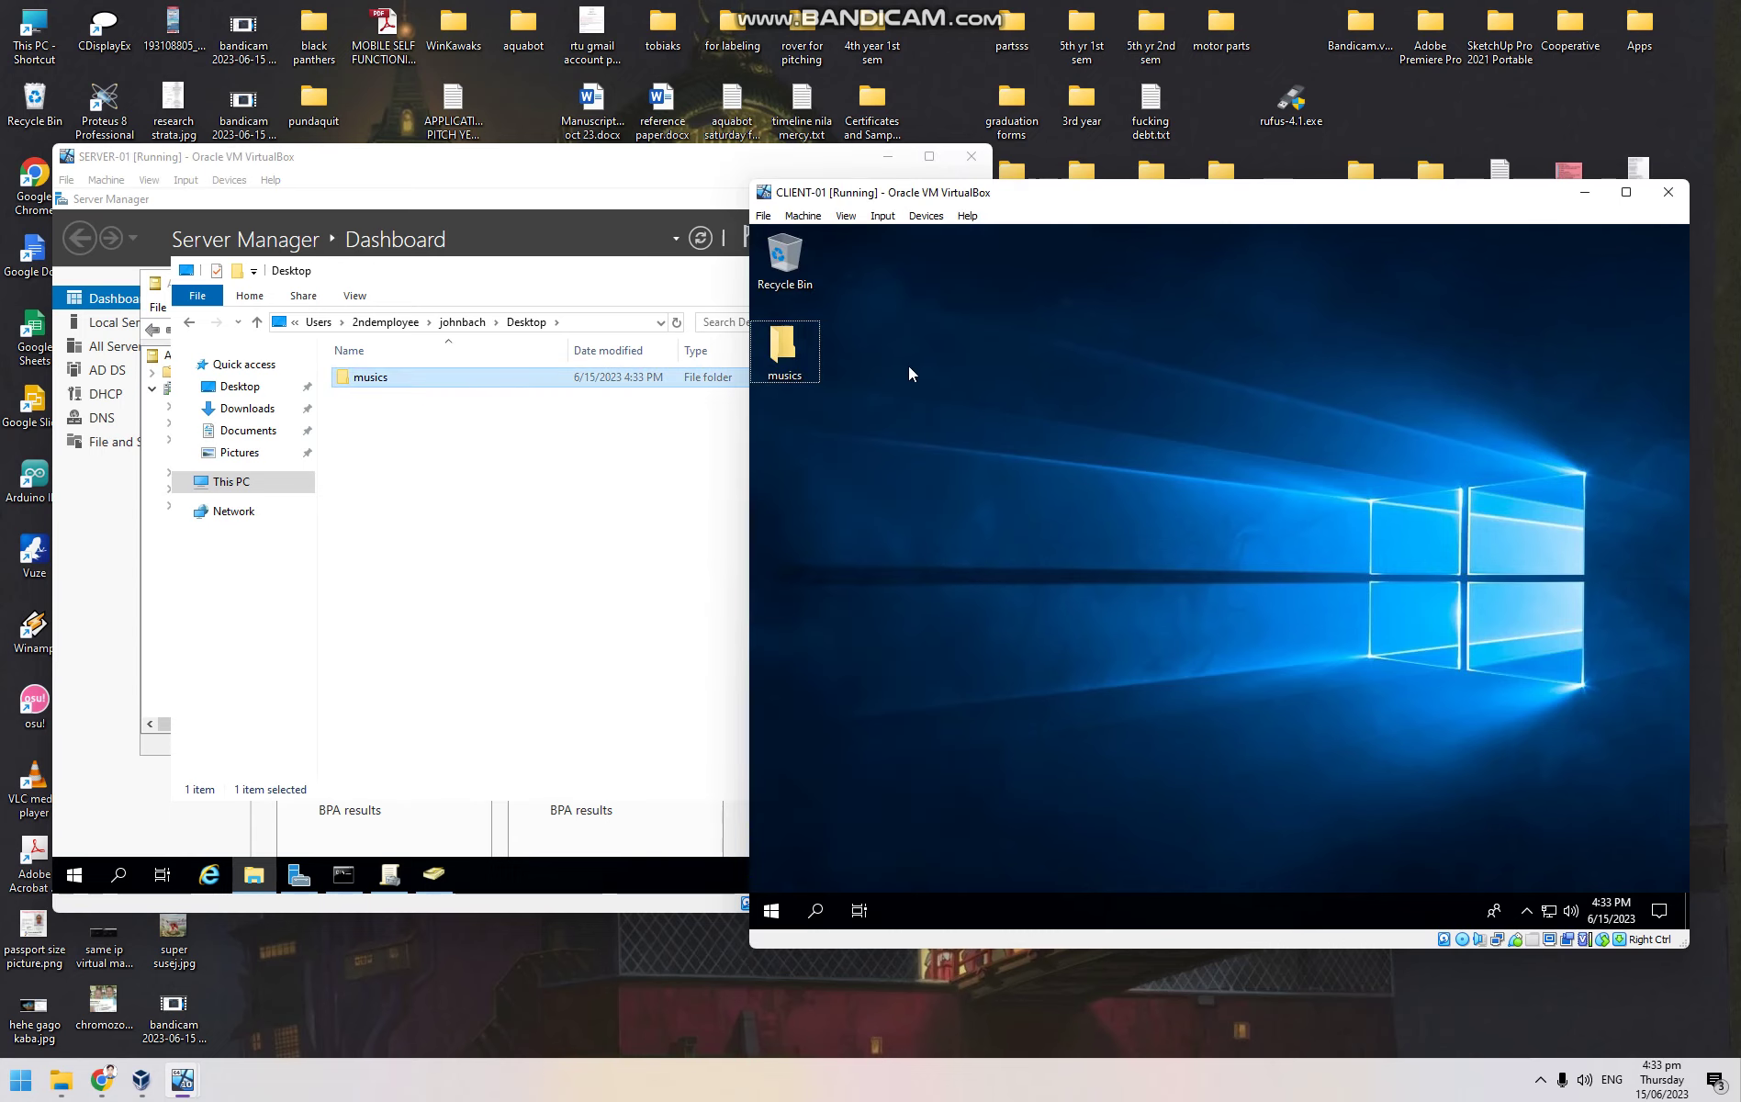
{"action": "double_click", "coordinate": [806, 343]}
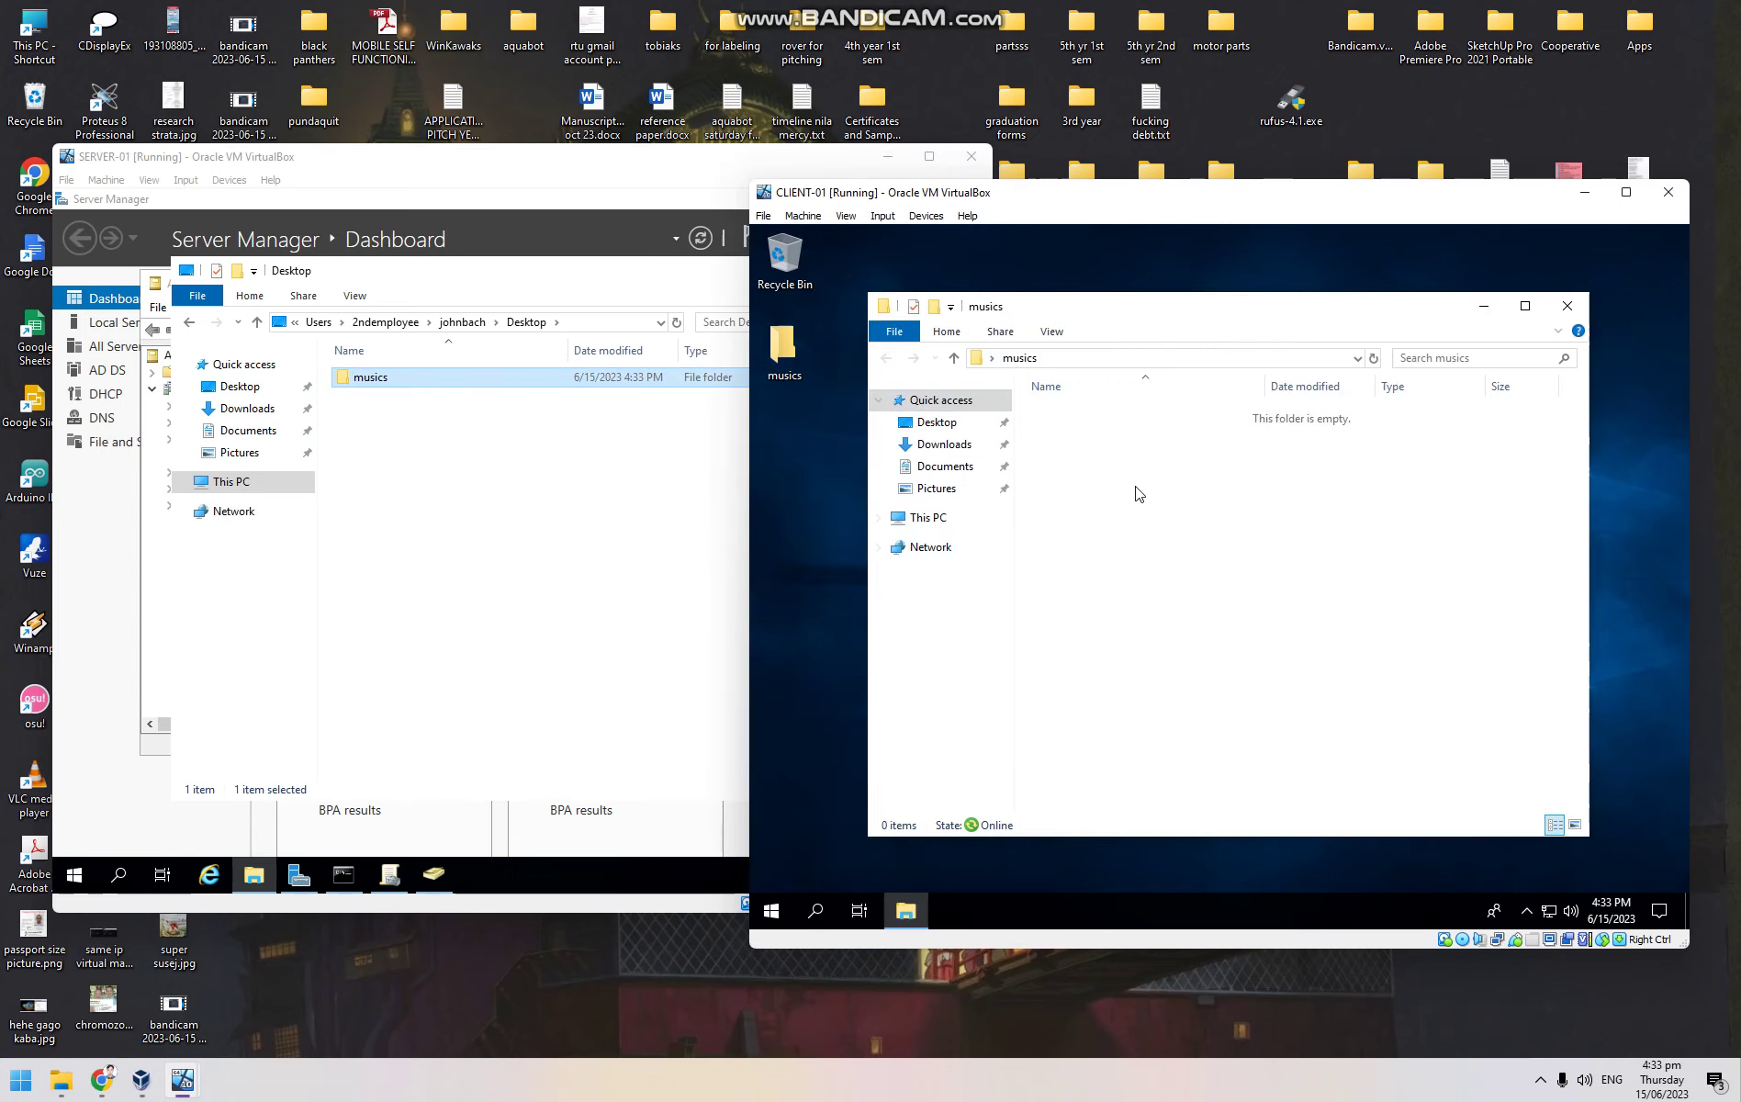
{"action": "key", "text": "ctrl+shift+n"}
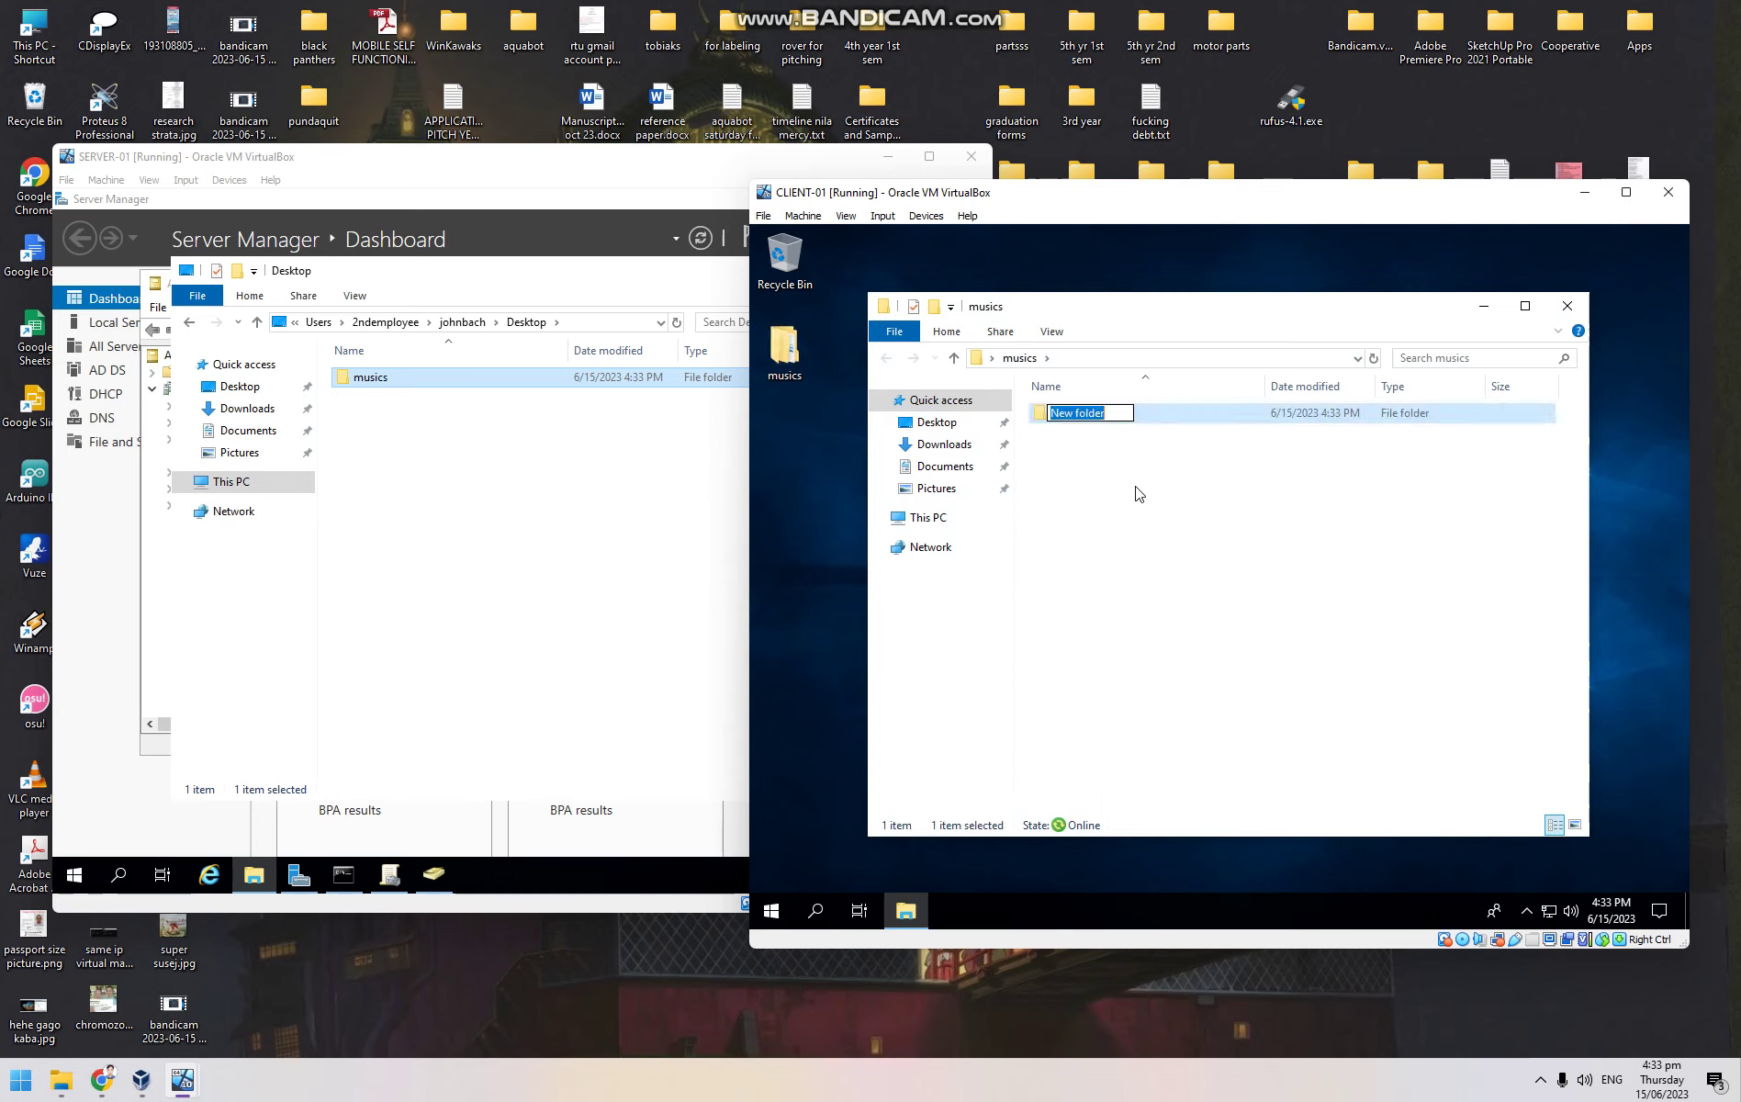
{"action": "type", "text": "genres"}
{"action": "key", "text": "Return"}
{"action": "left_click", "coordinate": [519, 462]}
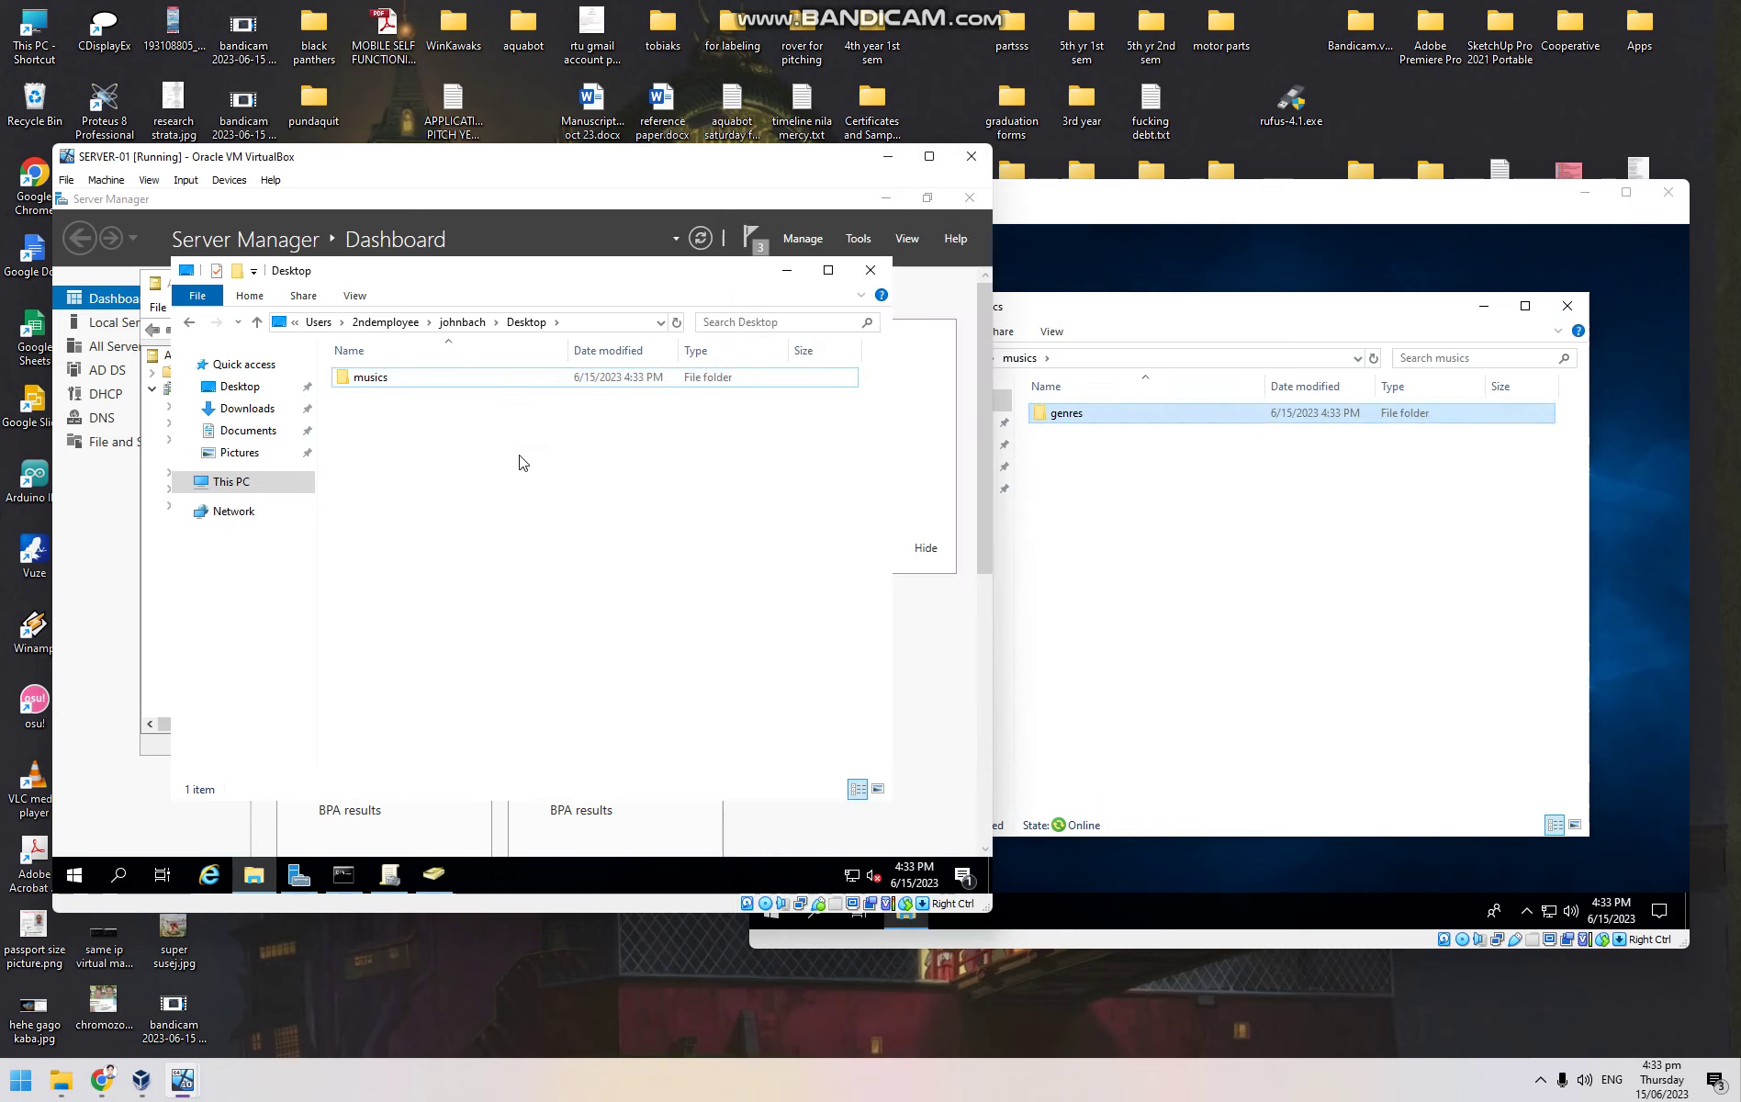
{"action": "double_click", "coordinate": [493, 384]}
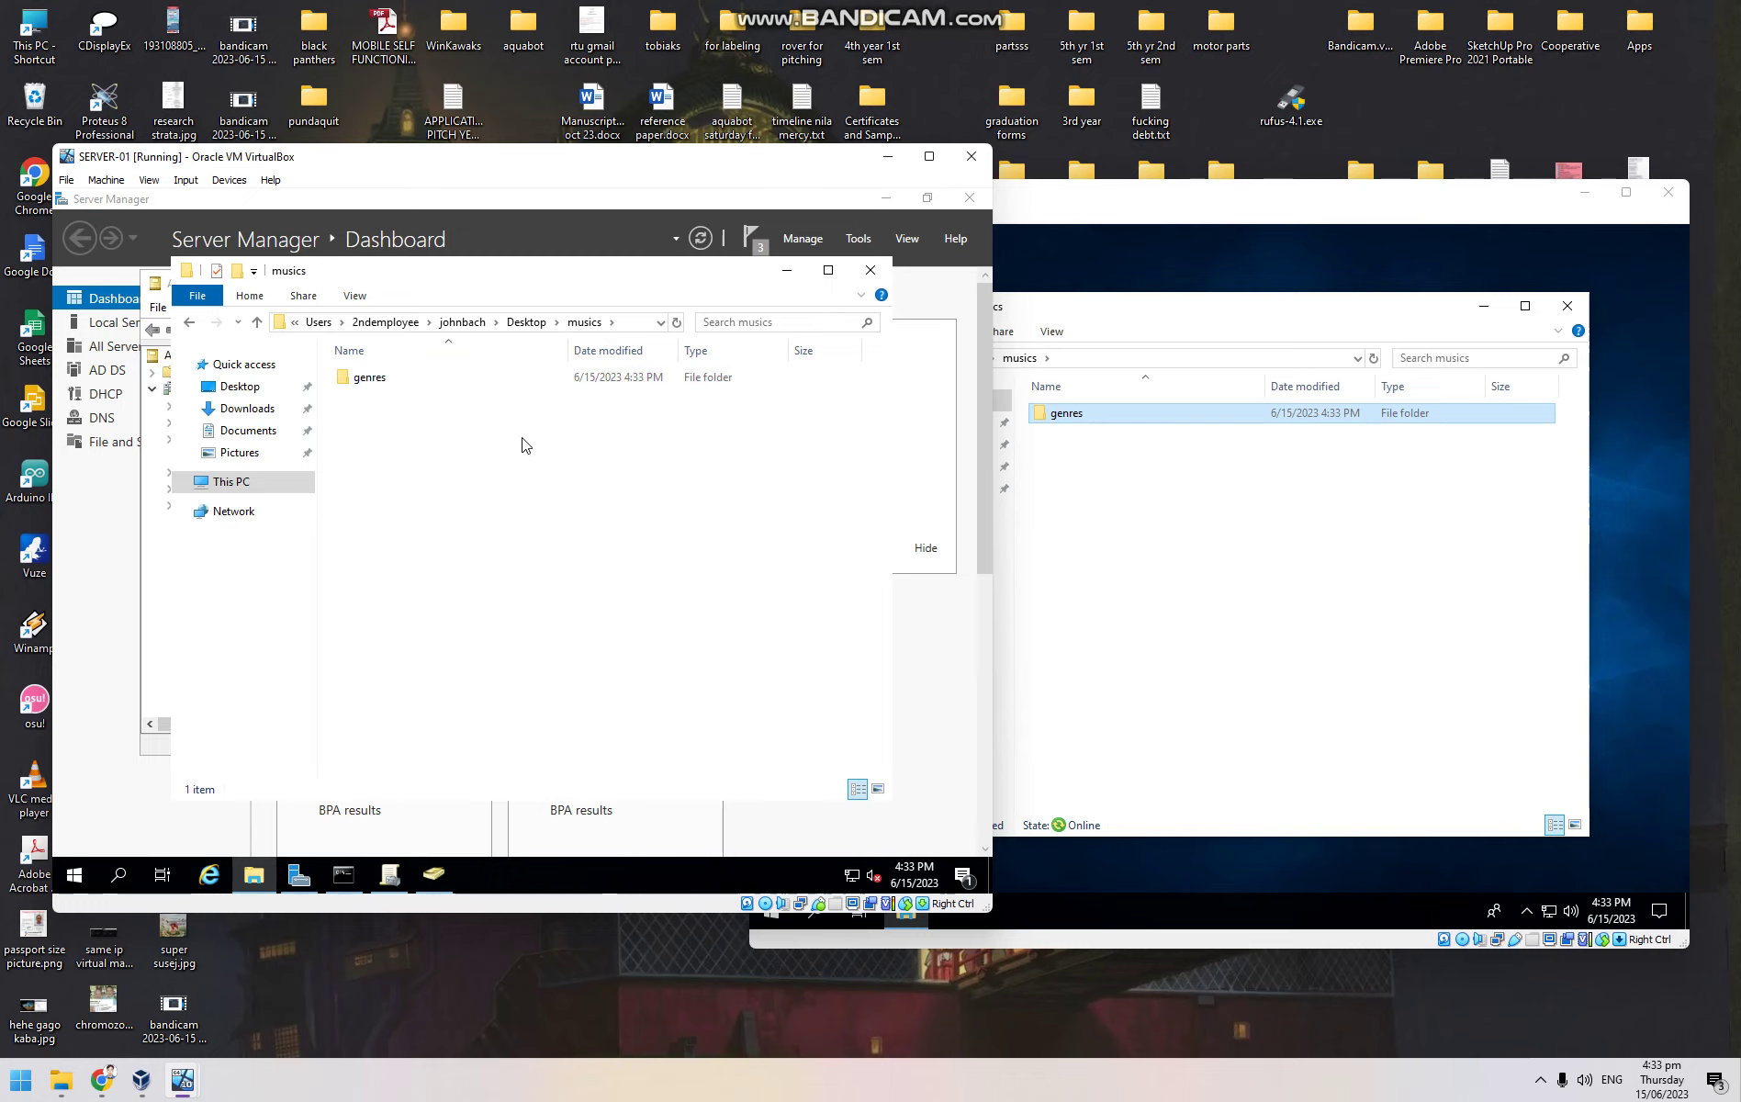
Create an albums folder in CLIENT-01's Documents
{"action": "left_click", "coordinate": [1057, 502]}
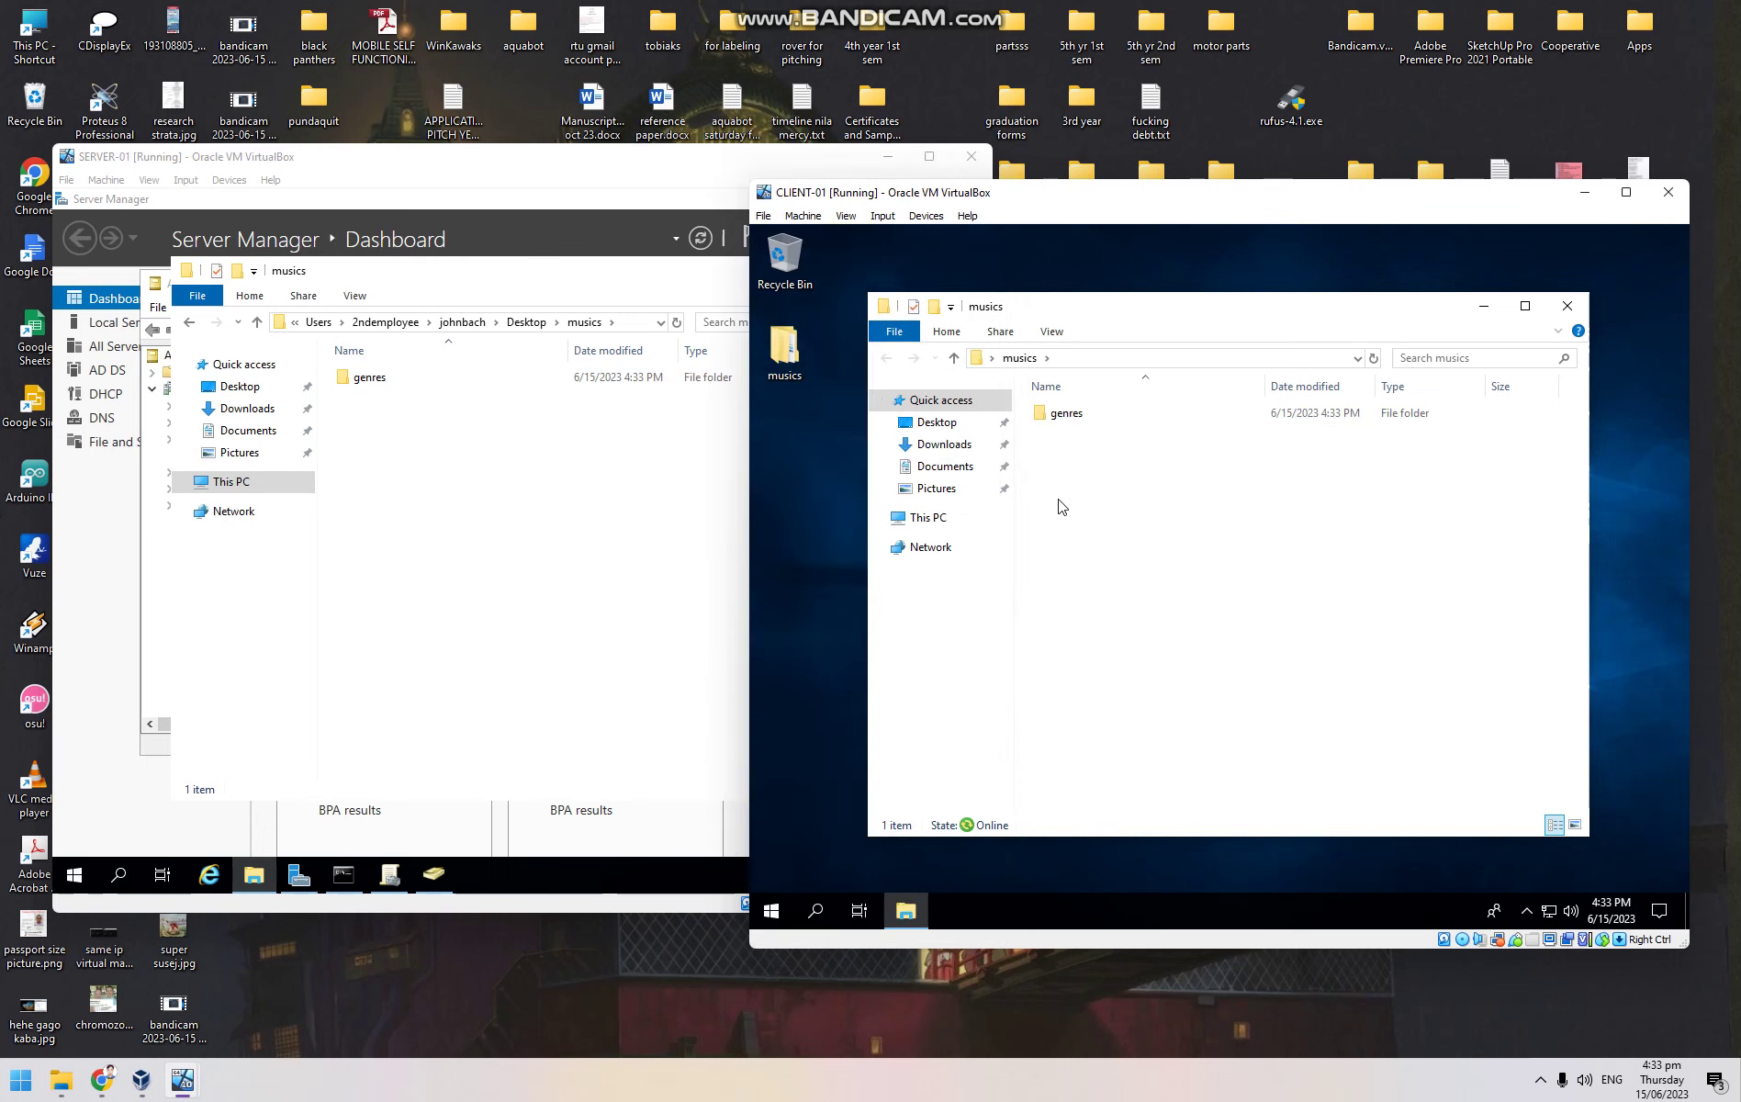
{"action": "left_click", "coordinate": [932, 470]}
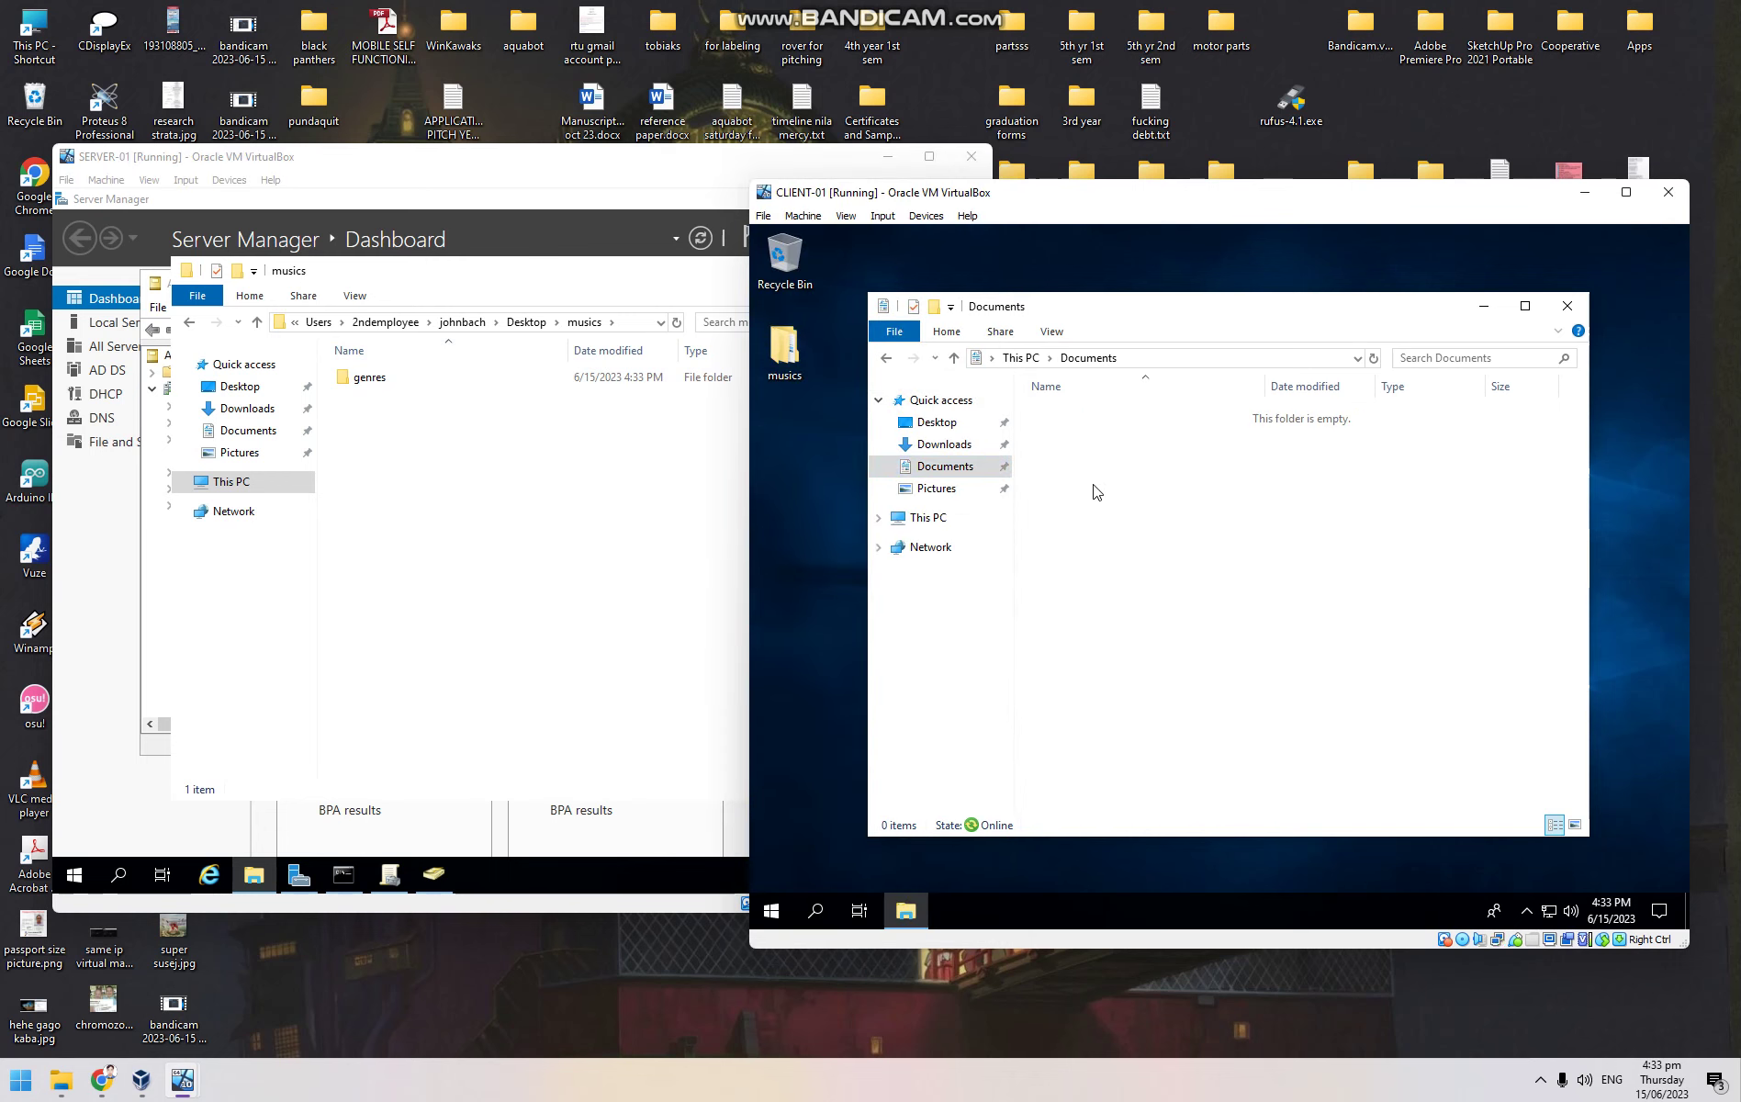
{"action": "key", "text": "ctrl+shift+n"}
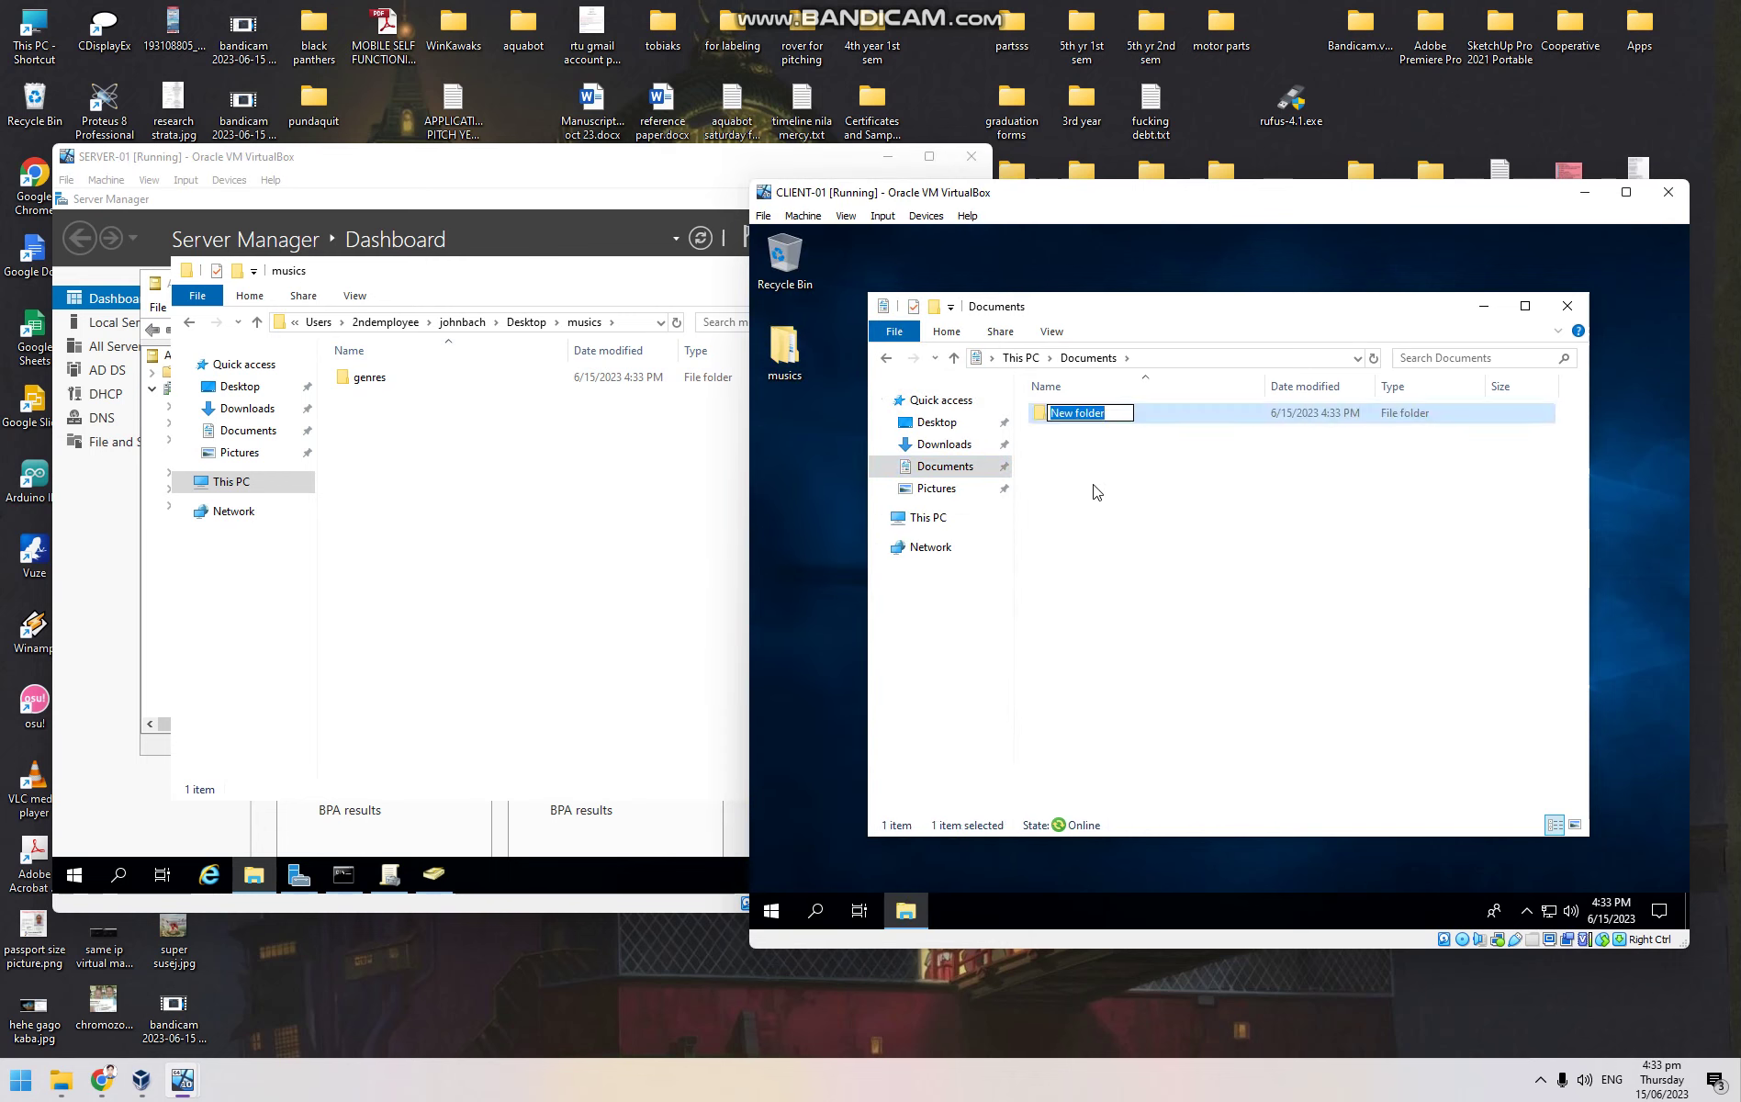
{"action": "type", "text": "albums"}
{"action": "key", "text": "Return"}
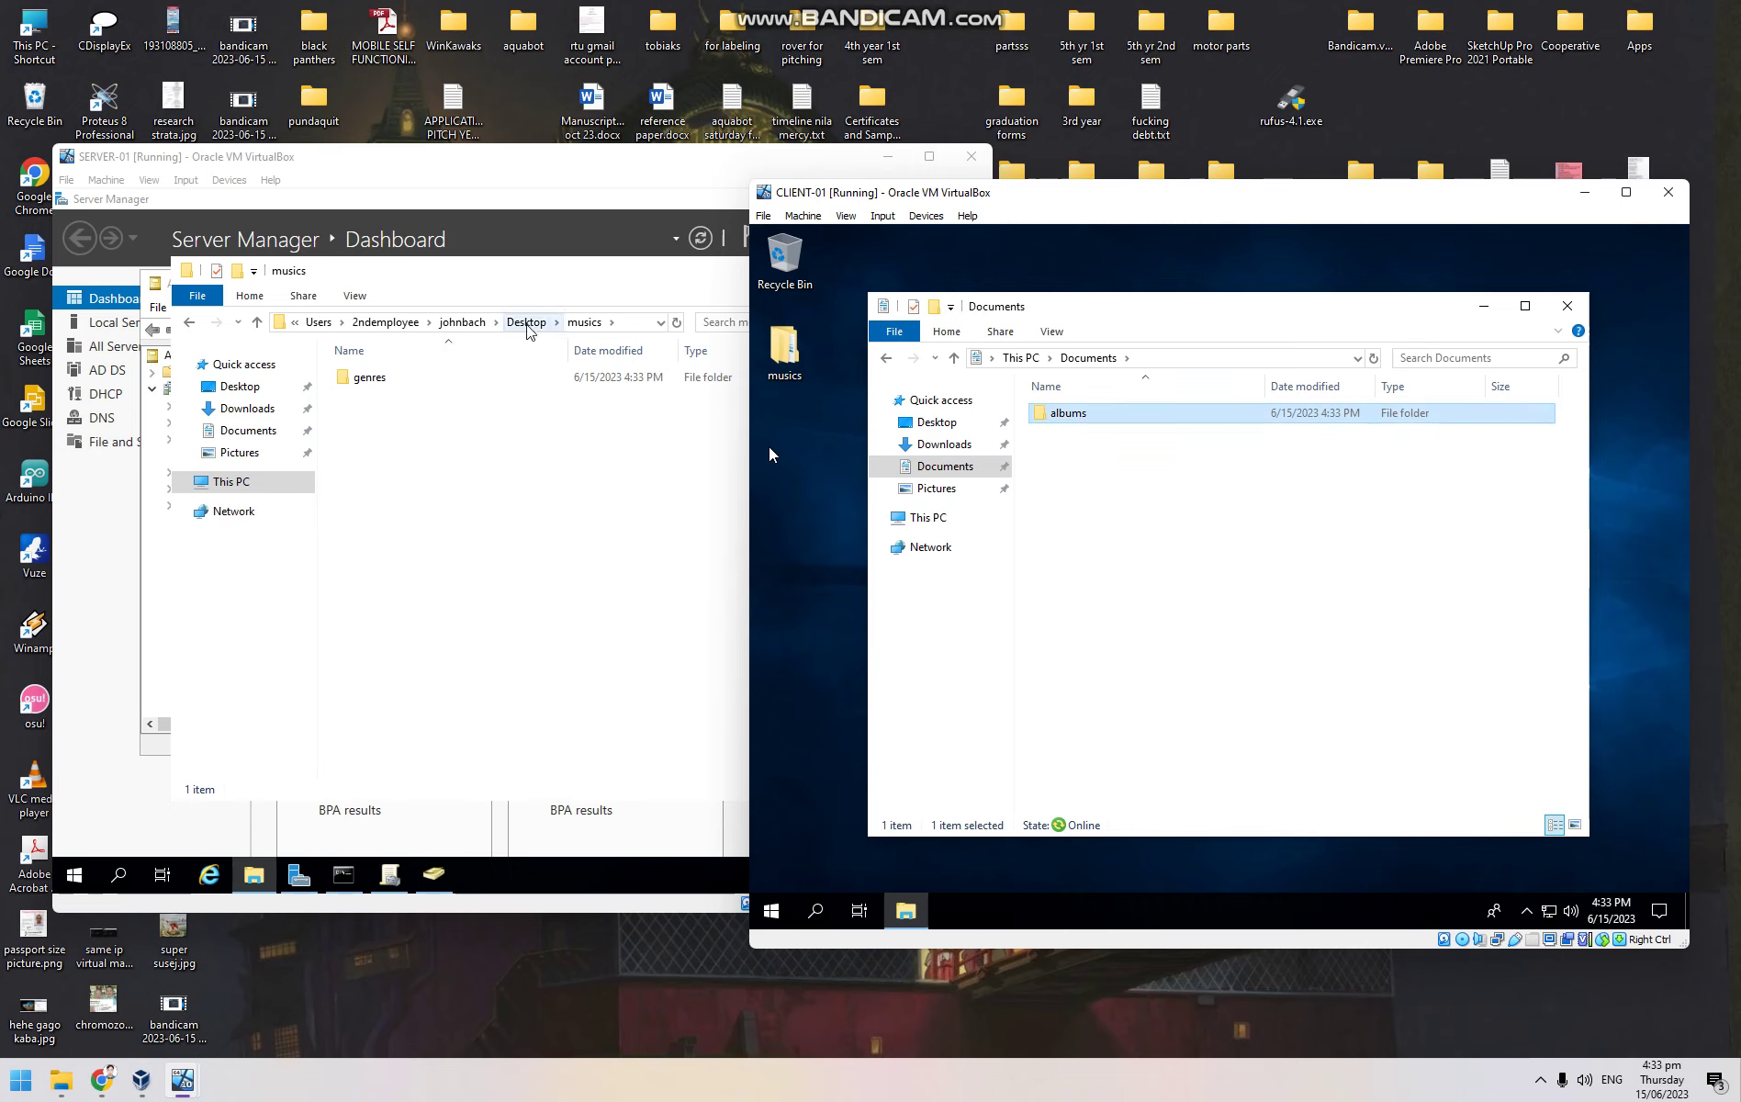
Open the user's Documents folder on SERVER-01 and select the albums folder
{"action": "left_click", "coordinate": [462, 321]}
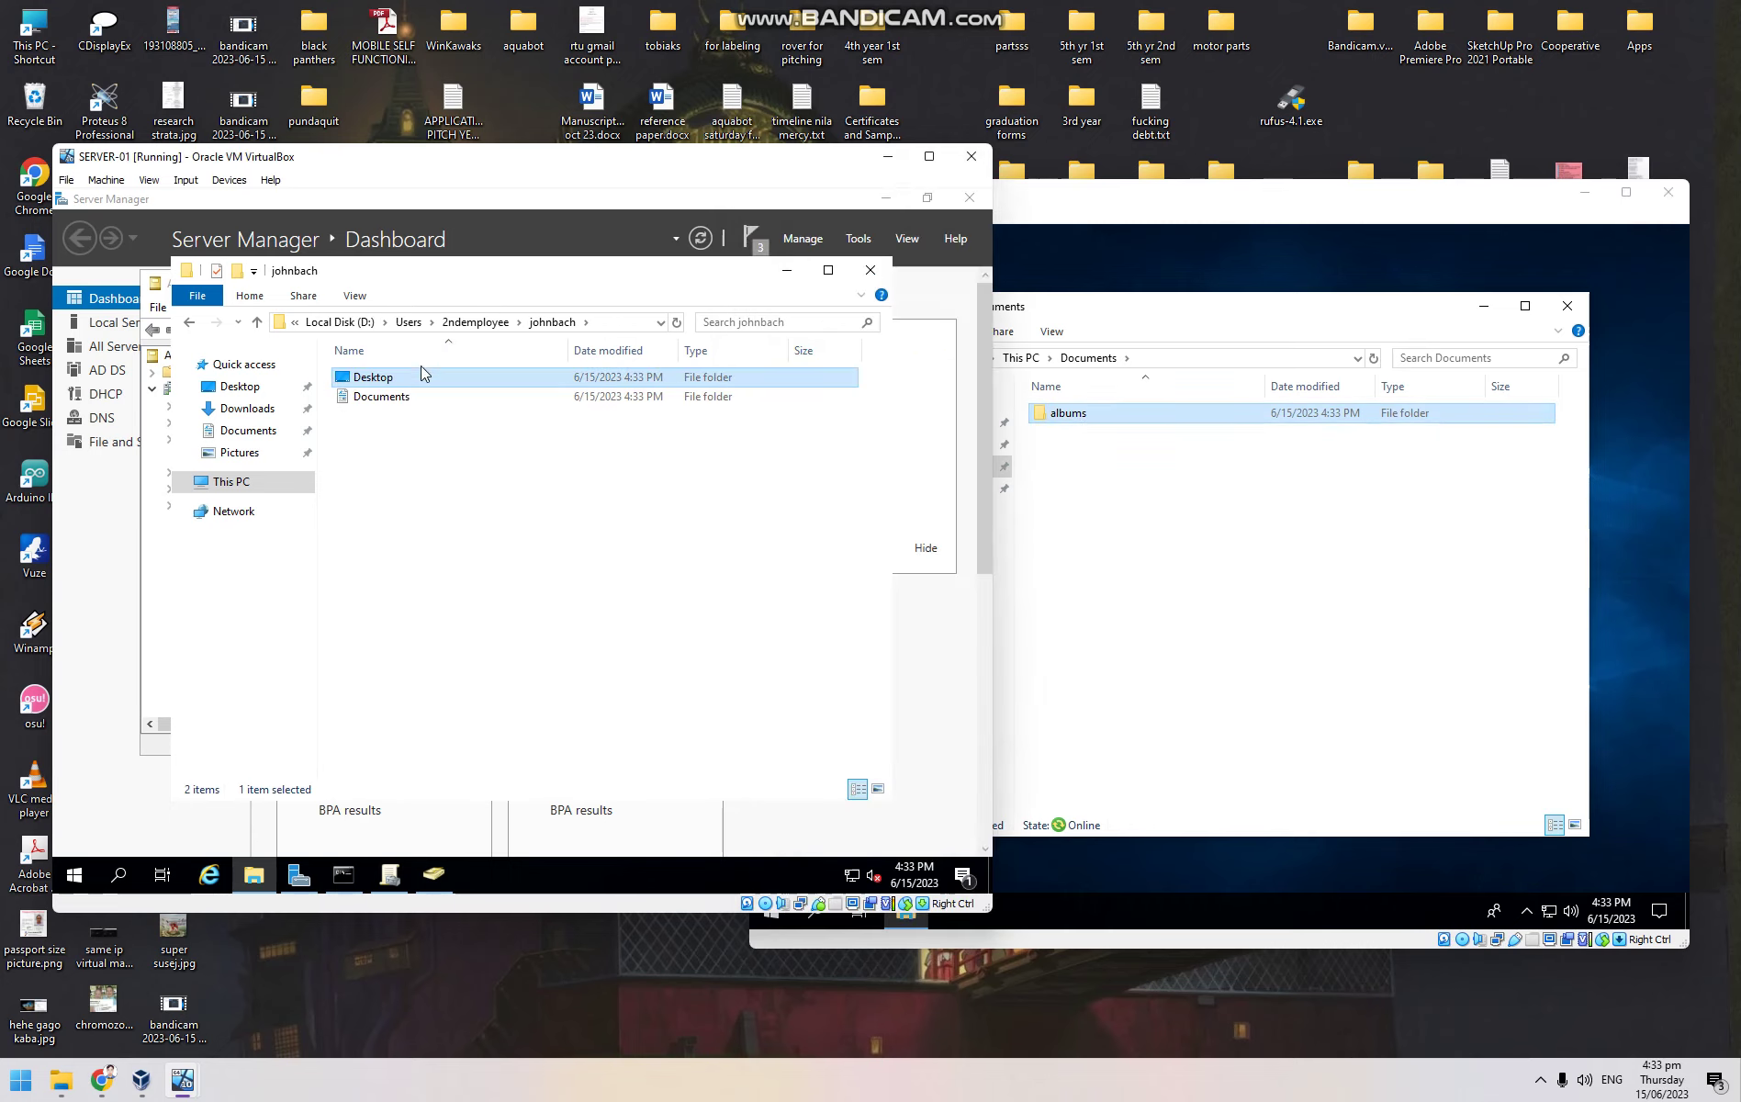
{"action": "left_click", "coordinate": [406, 398]}
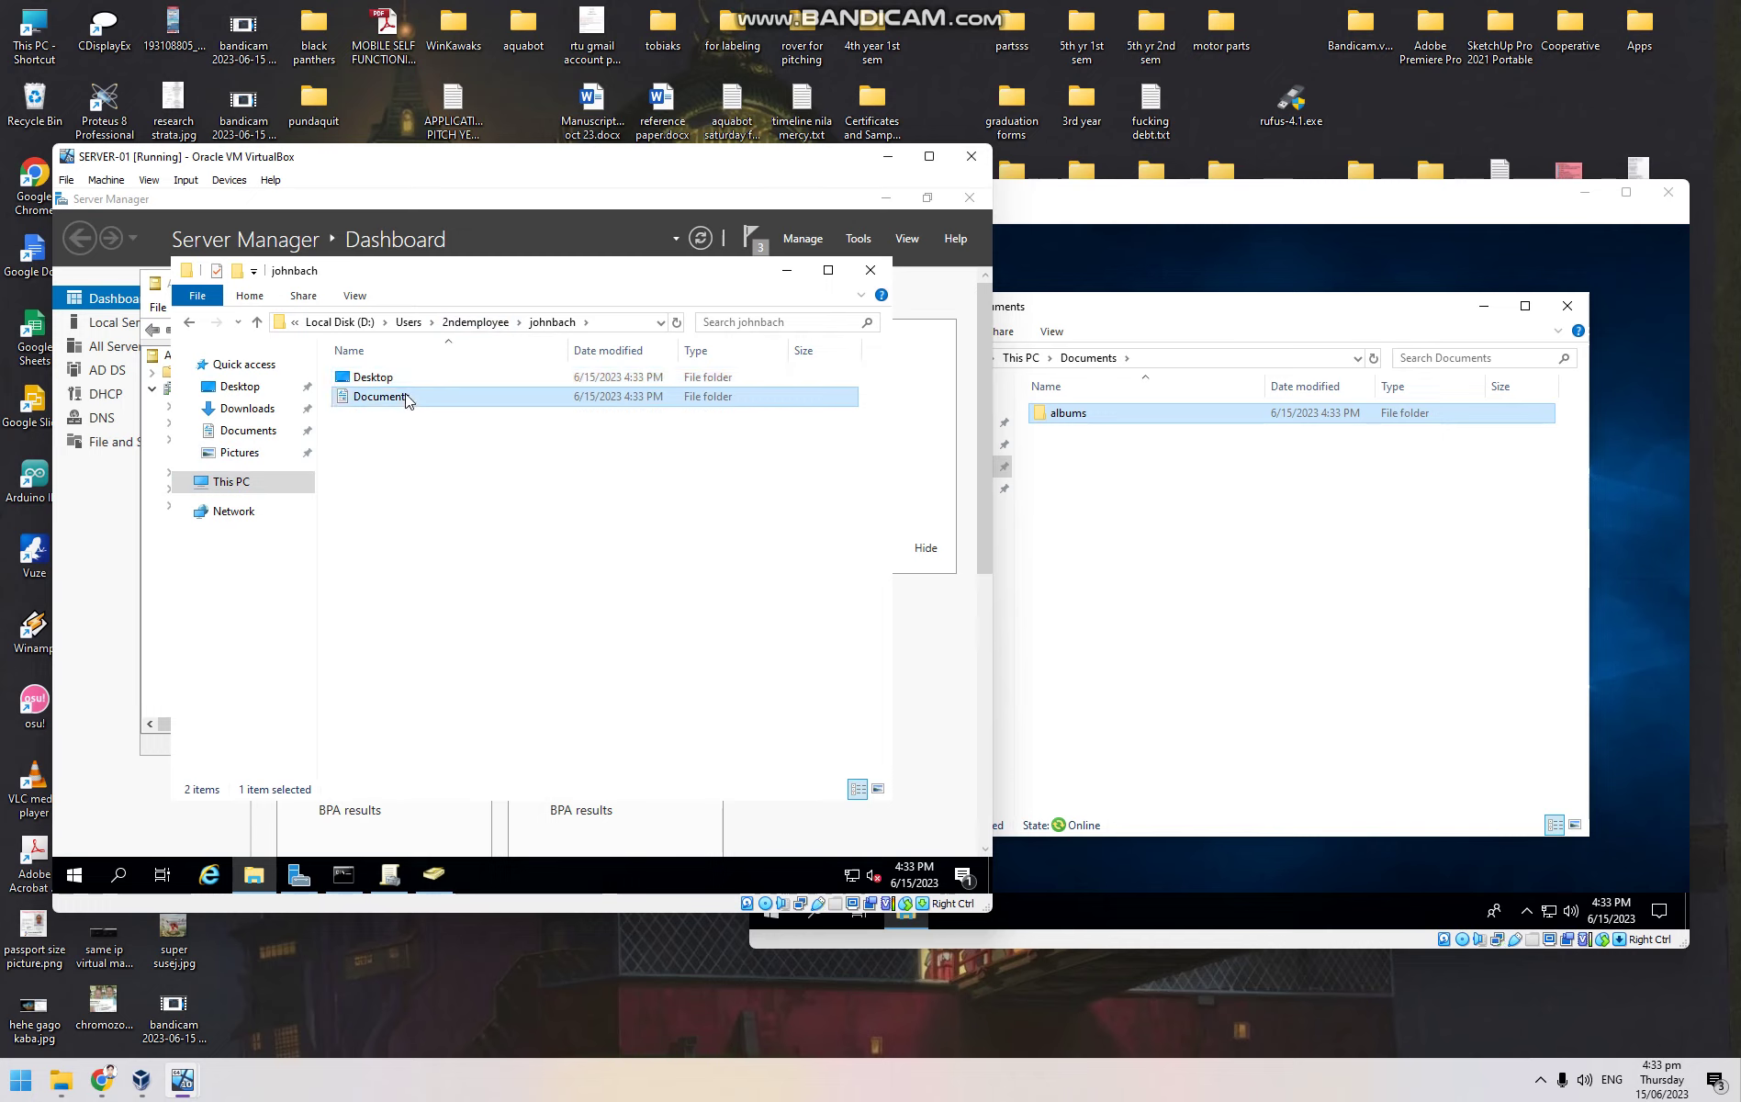
{"action": "double_click", "coordinate": [407, 398]}
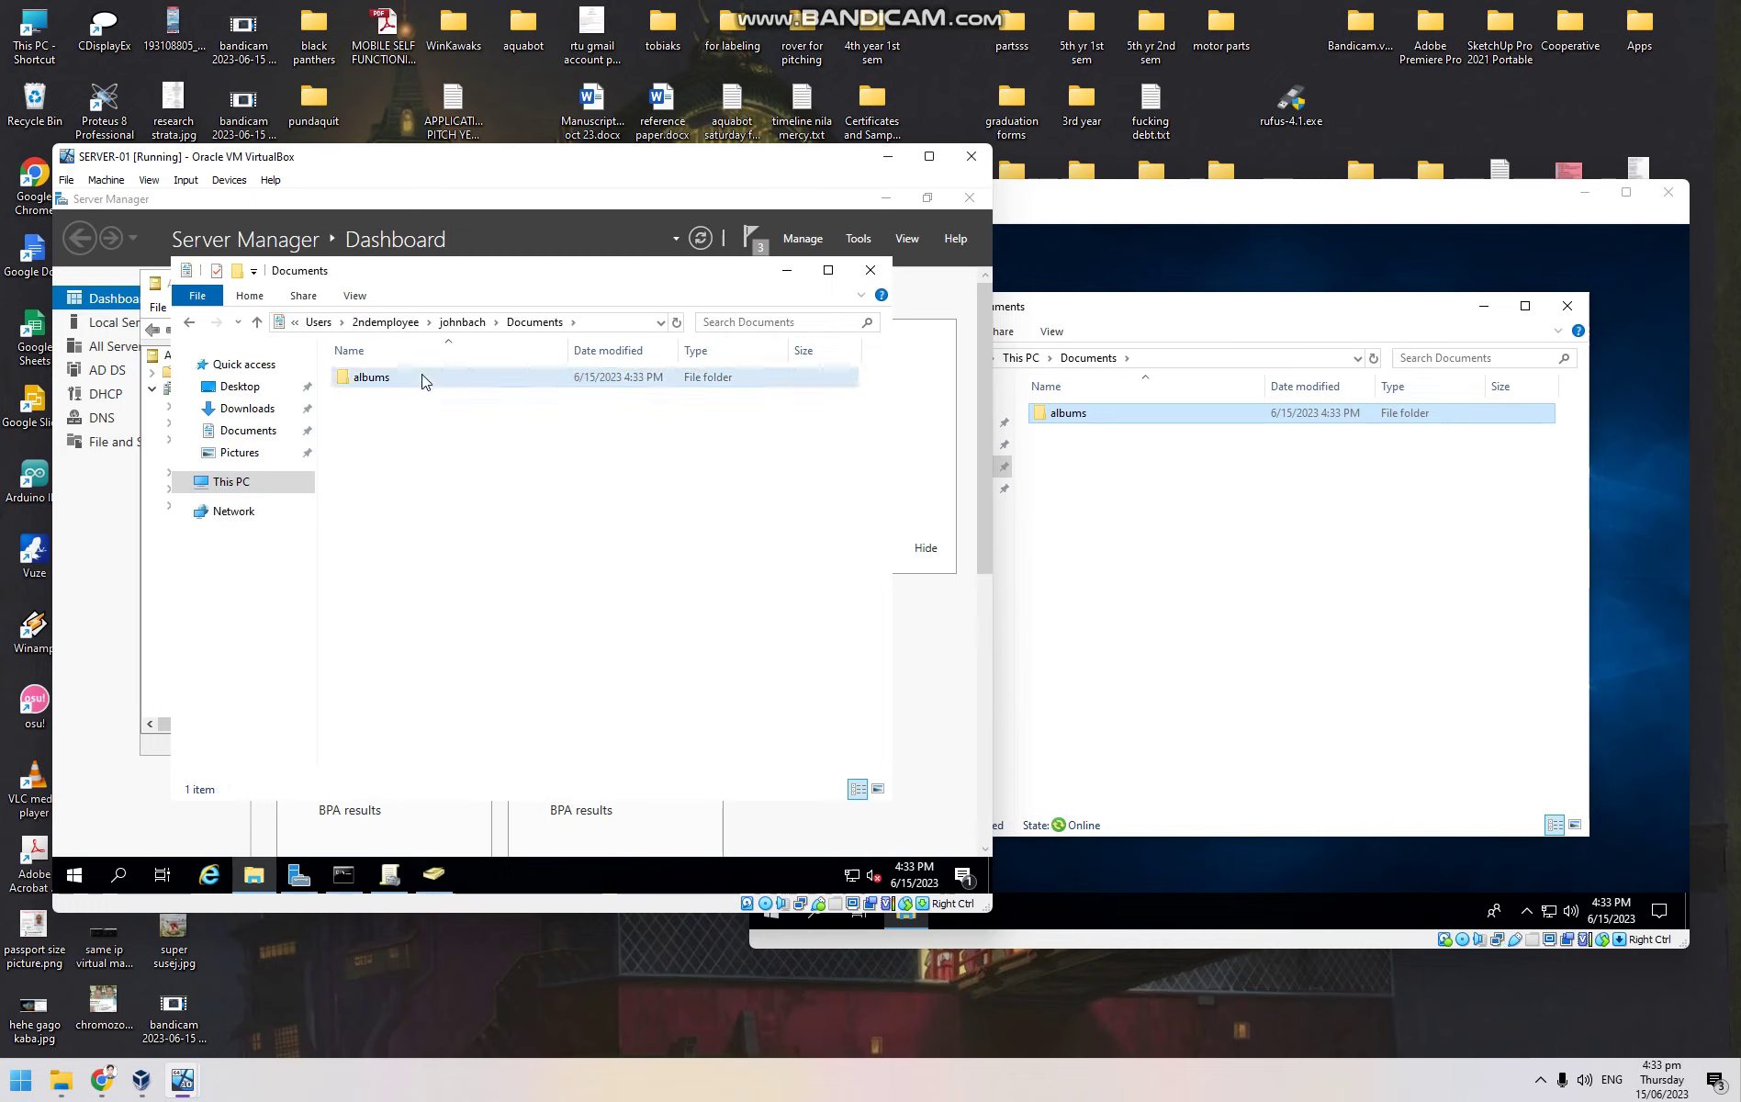
{"action": "left_click", "coordinate": [422, 379]}
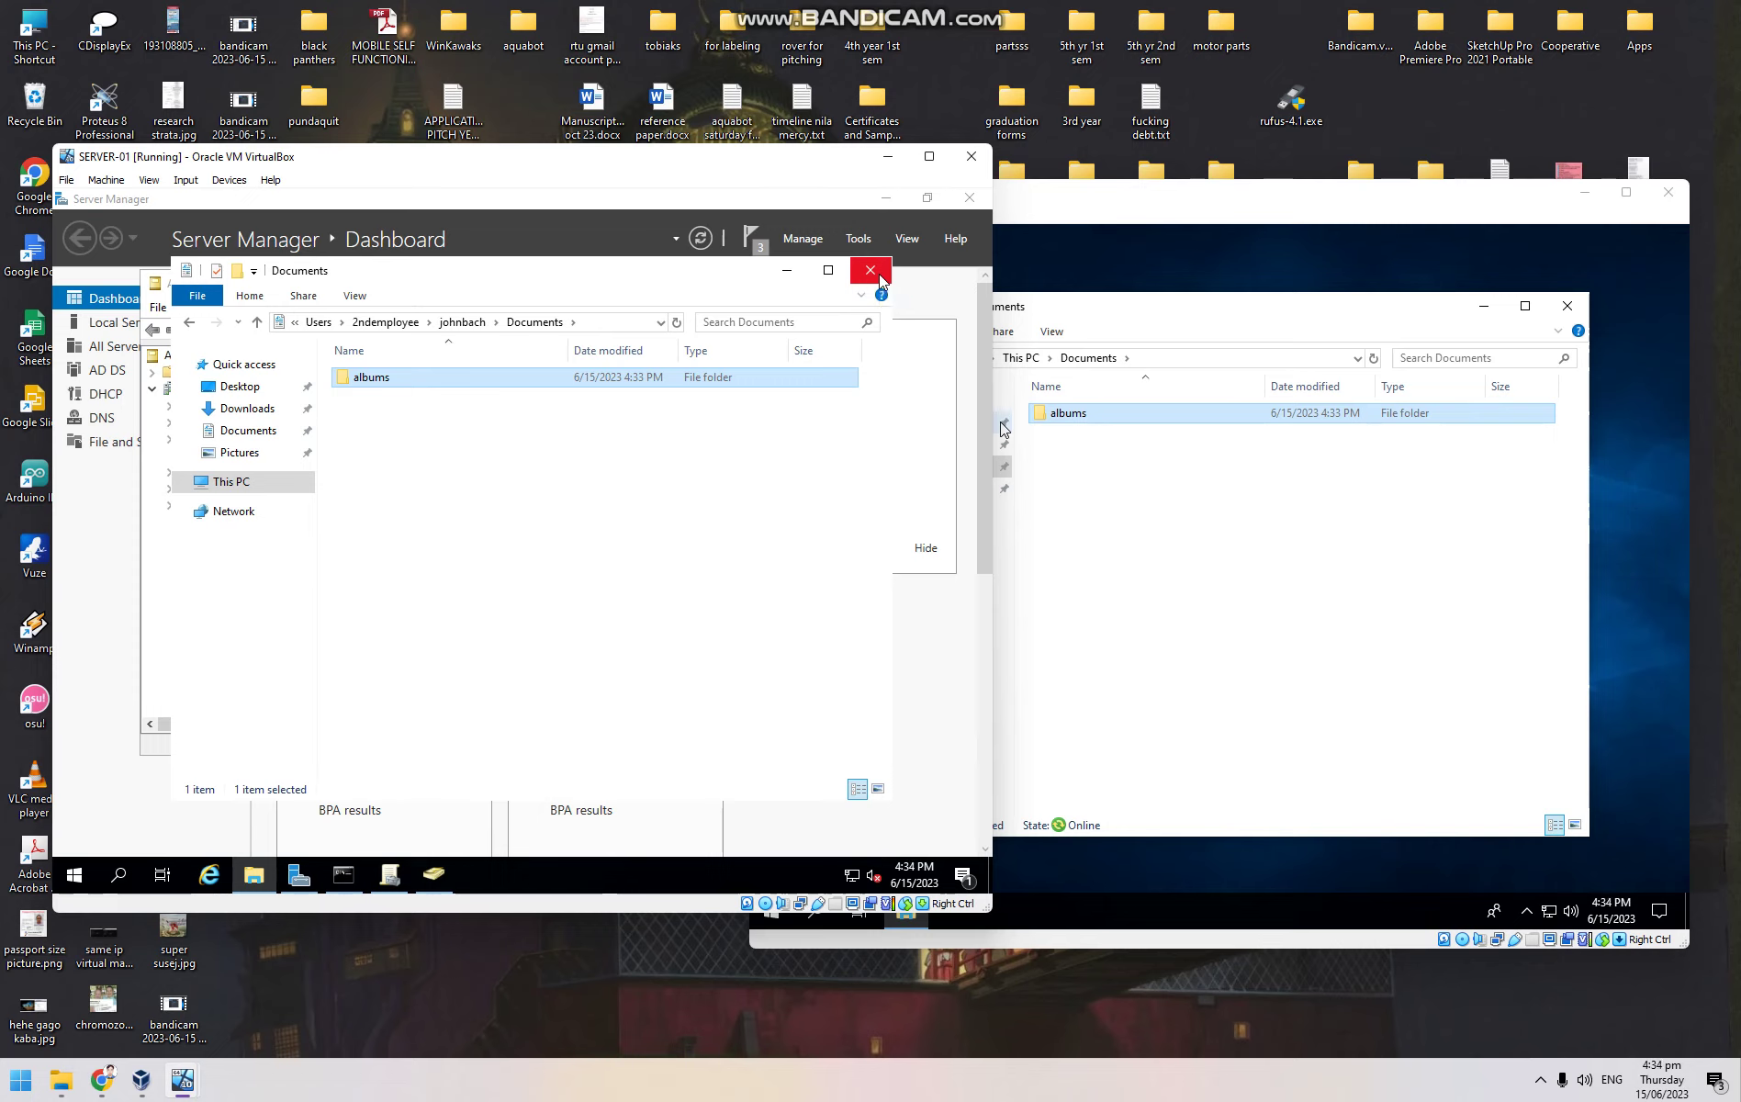
Close the Documents windows on both CLIENT-01 and SERVER-01
{"action": "left_click", "coordinate": [1578, 307]}
{"action": "left_click", "coordinate": [680, 497]}
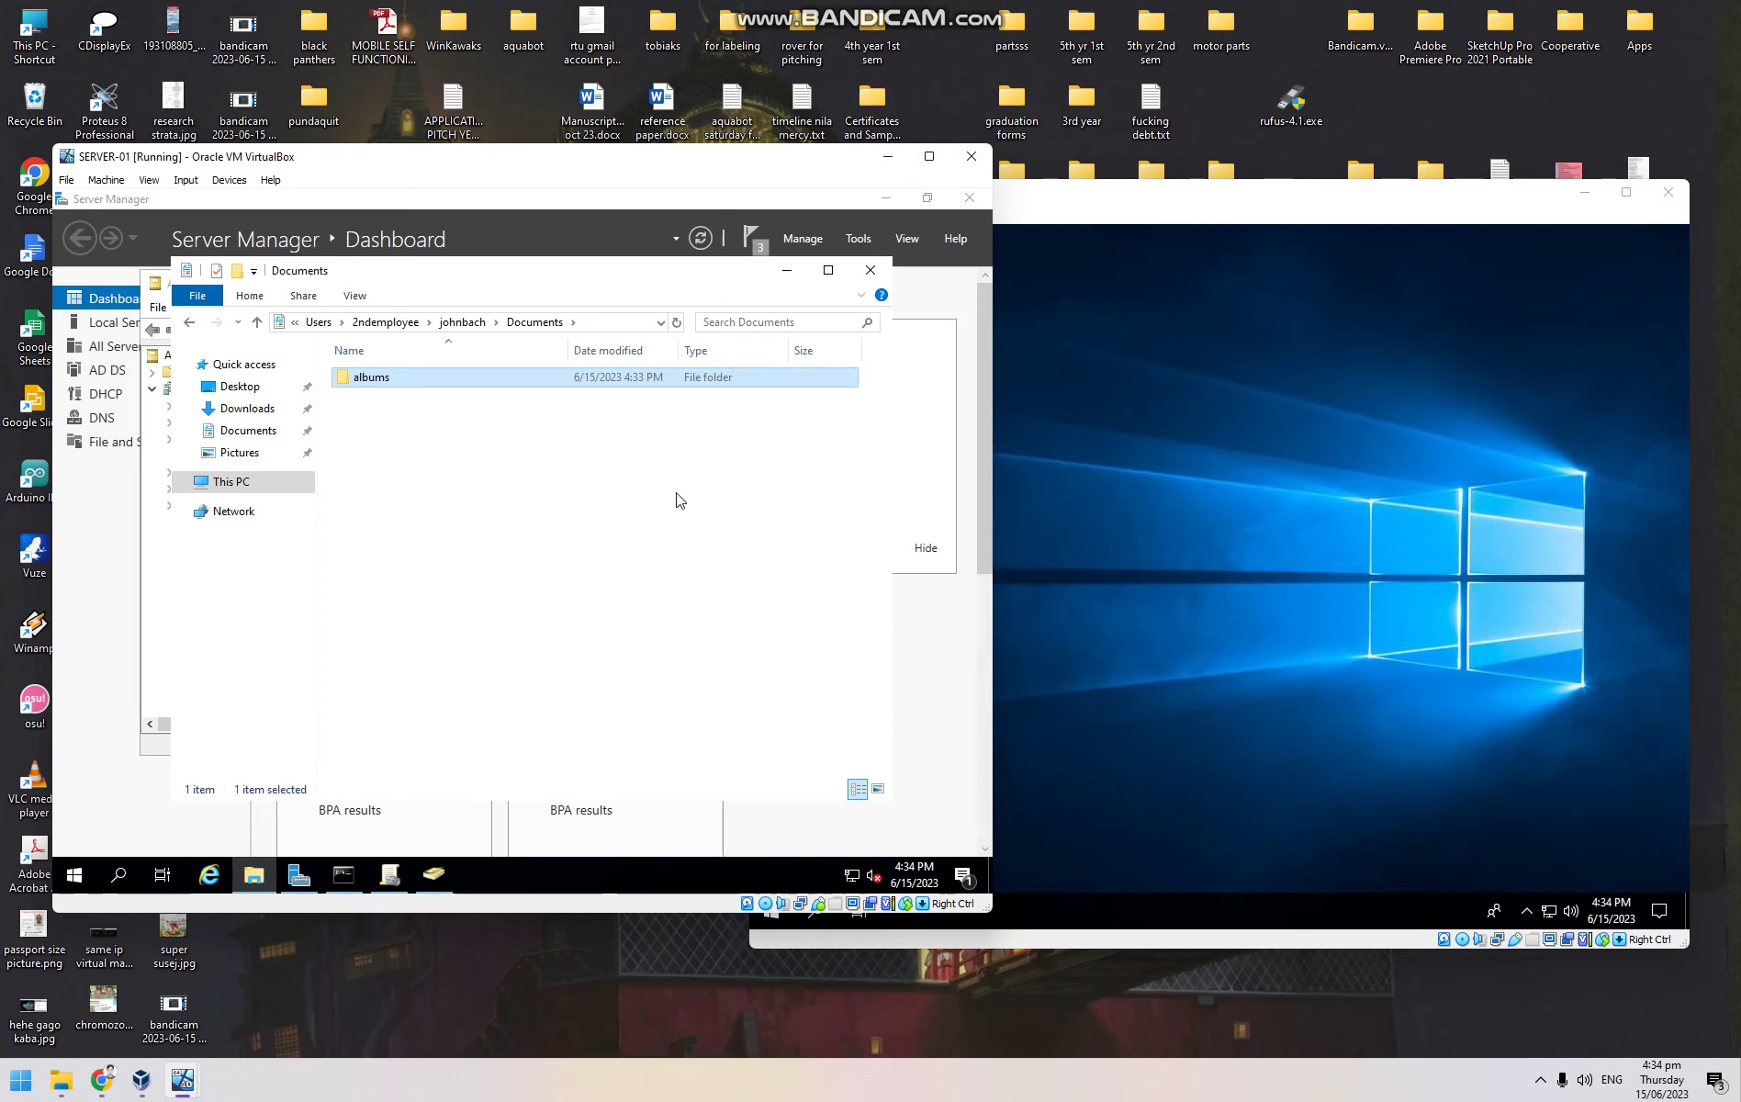
{"action": "left_click", "coordinate": [885, 269]}
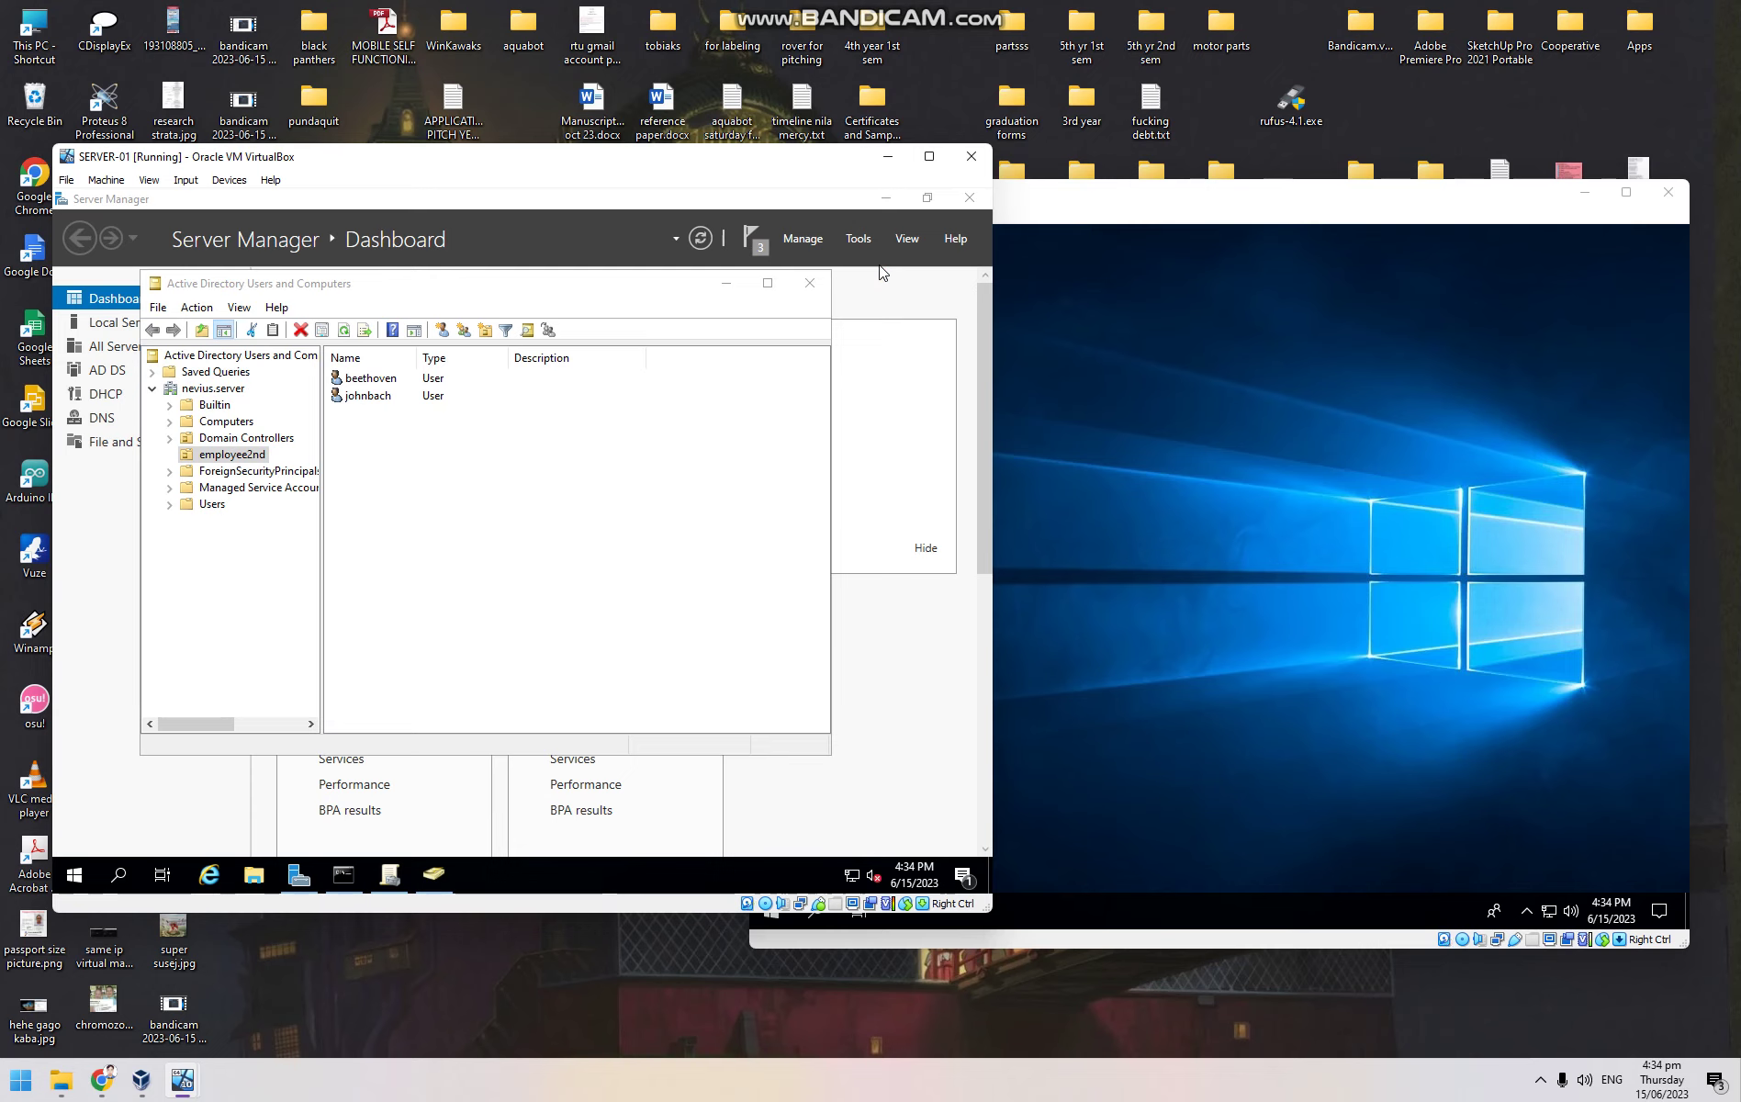
In SERVER-01 Server Manager, choose Manage > Add Roles and Features
{"action": "left_click", "coordinate": [854, 239]}
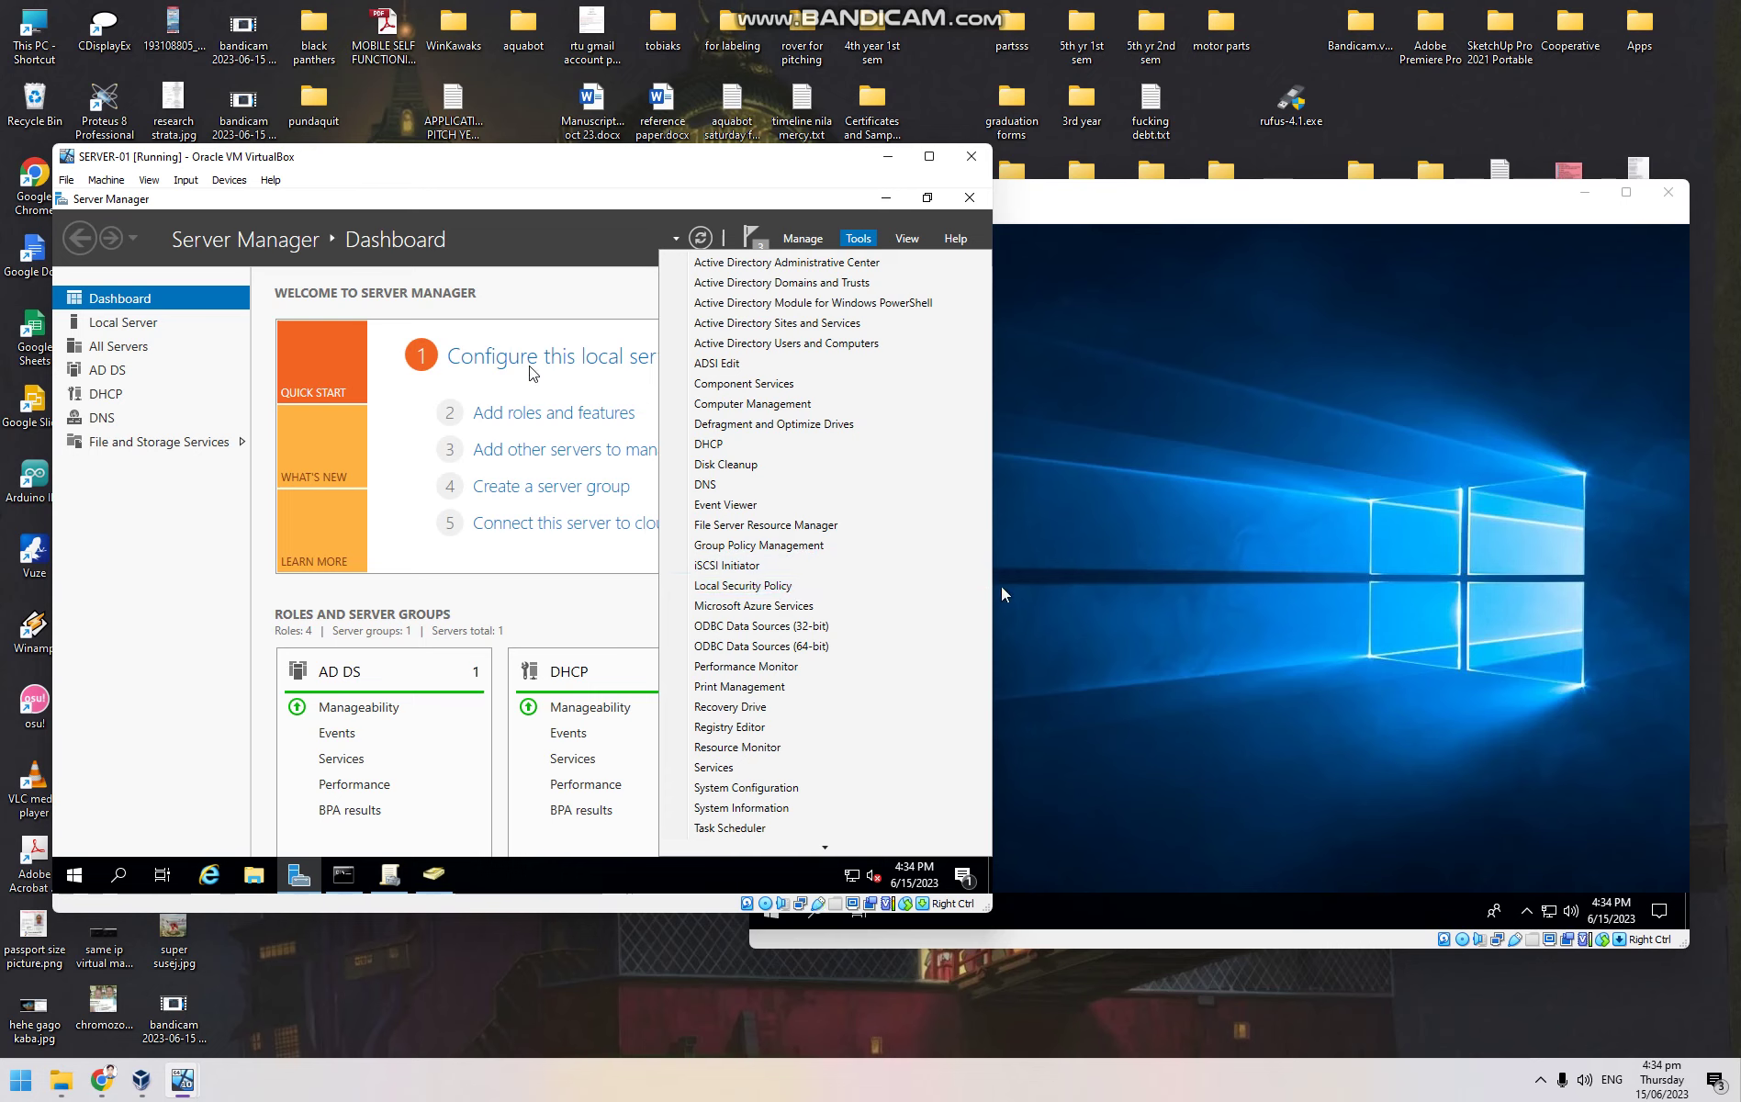
{"action": "left_click", "coordinate": [1208, 541]}
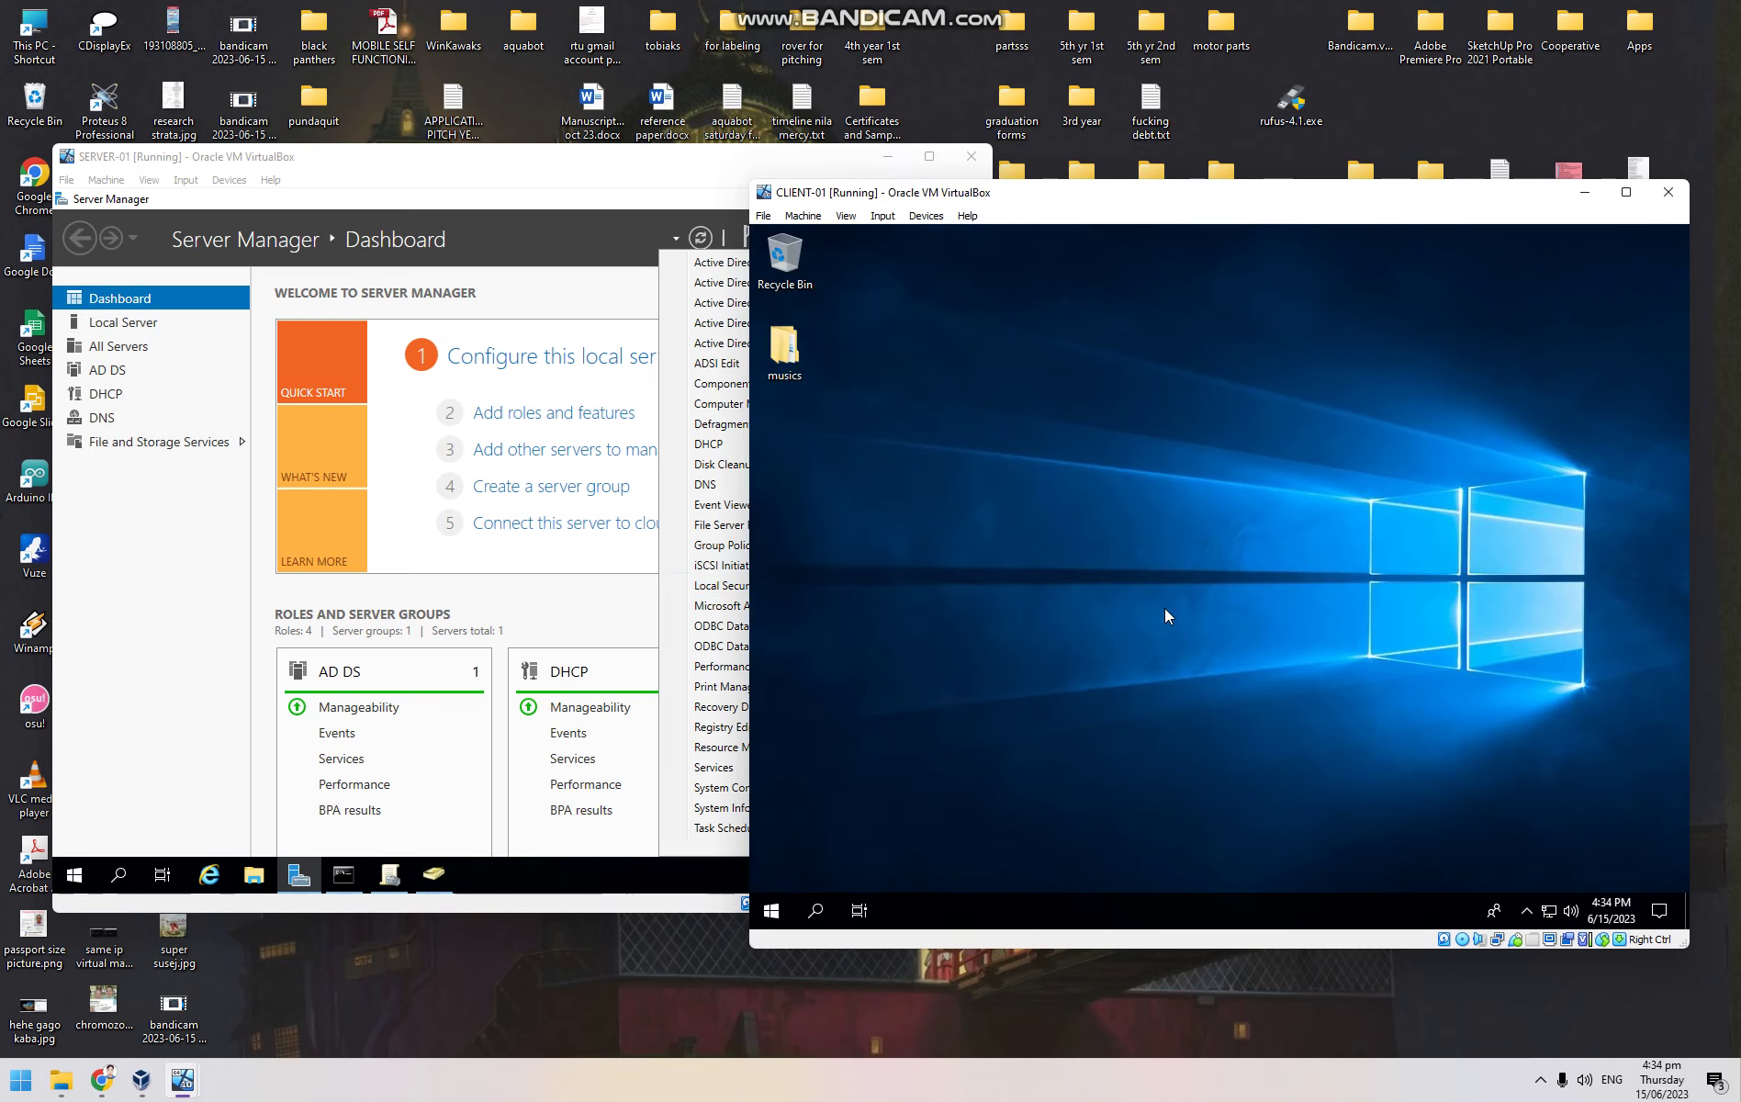
{"action": "left_click", "coordinate": [518, 194]}
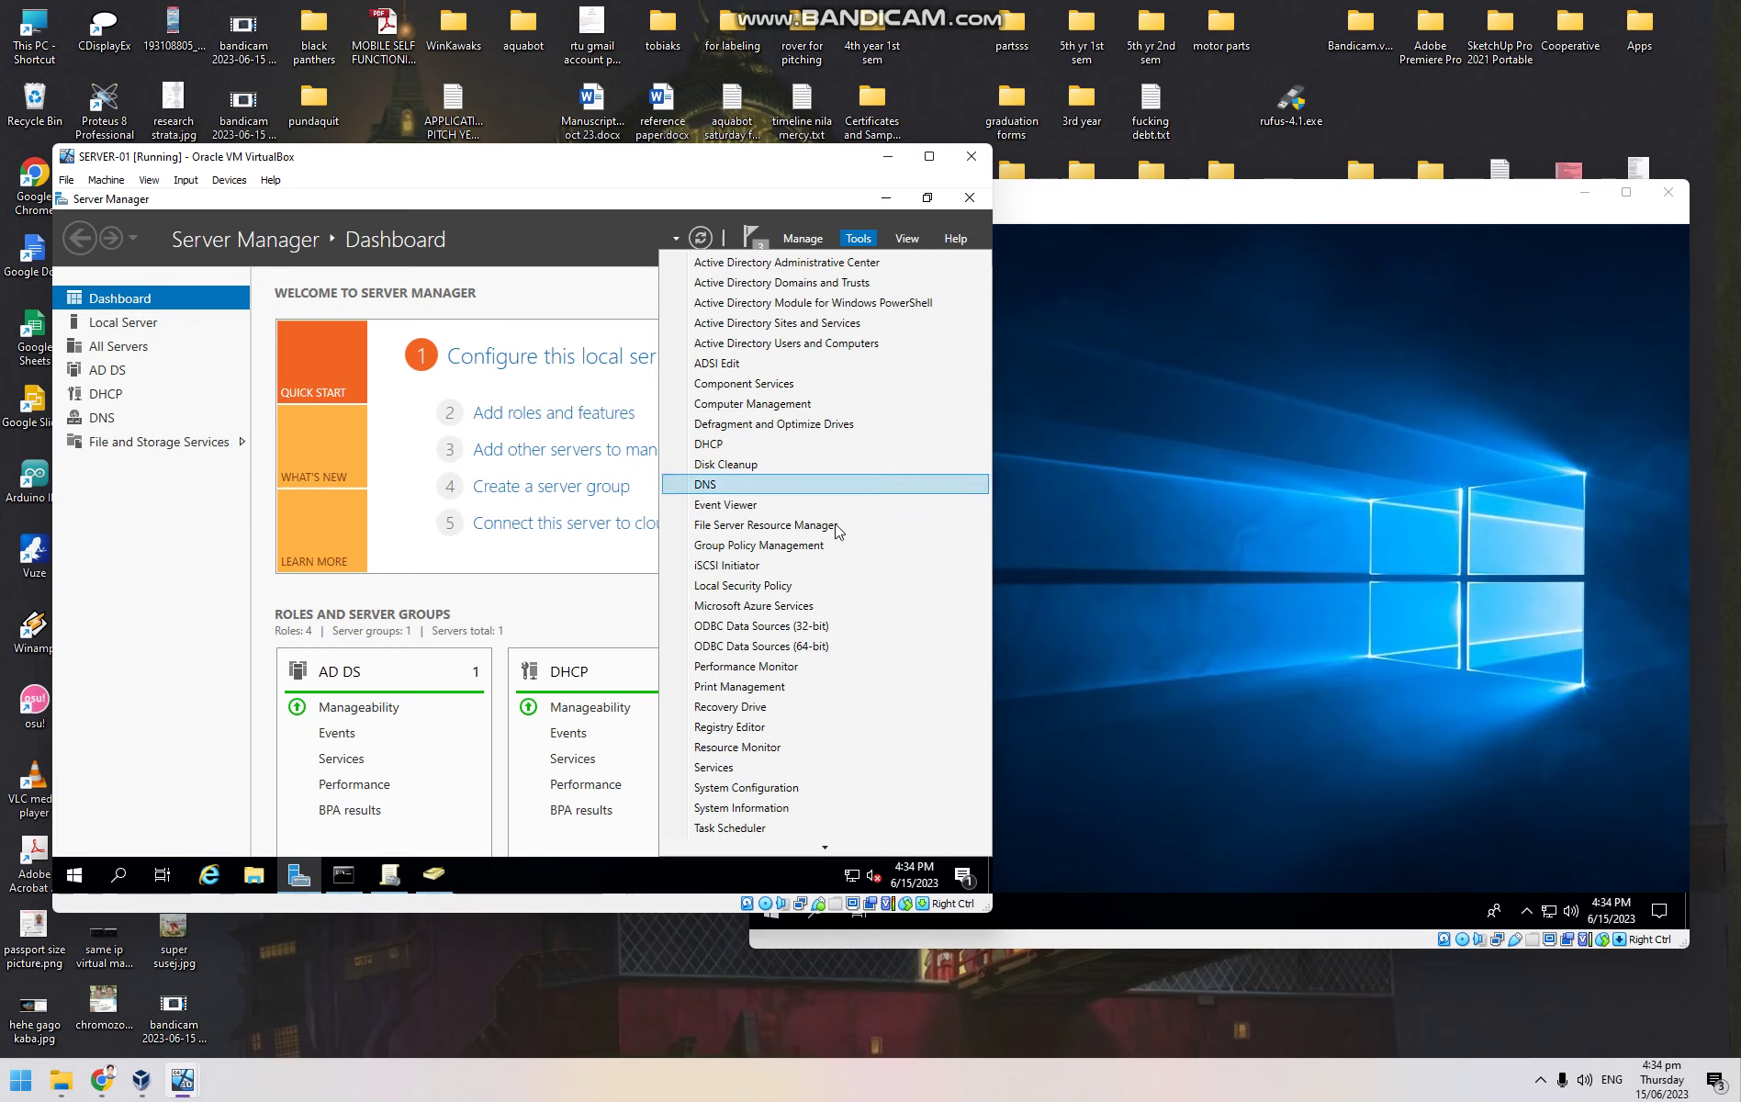
{"action": "scroll", "coordinate": [796, 625], "scroll_direction": "down", "scroll_amount": 2}
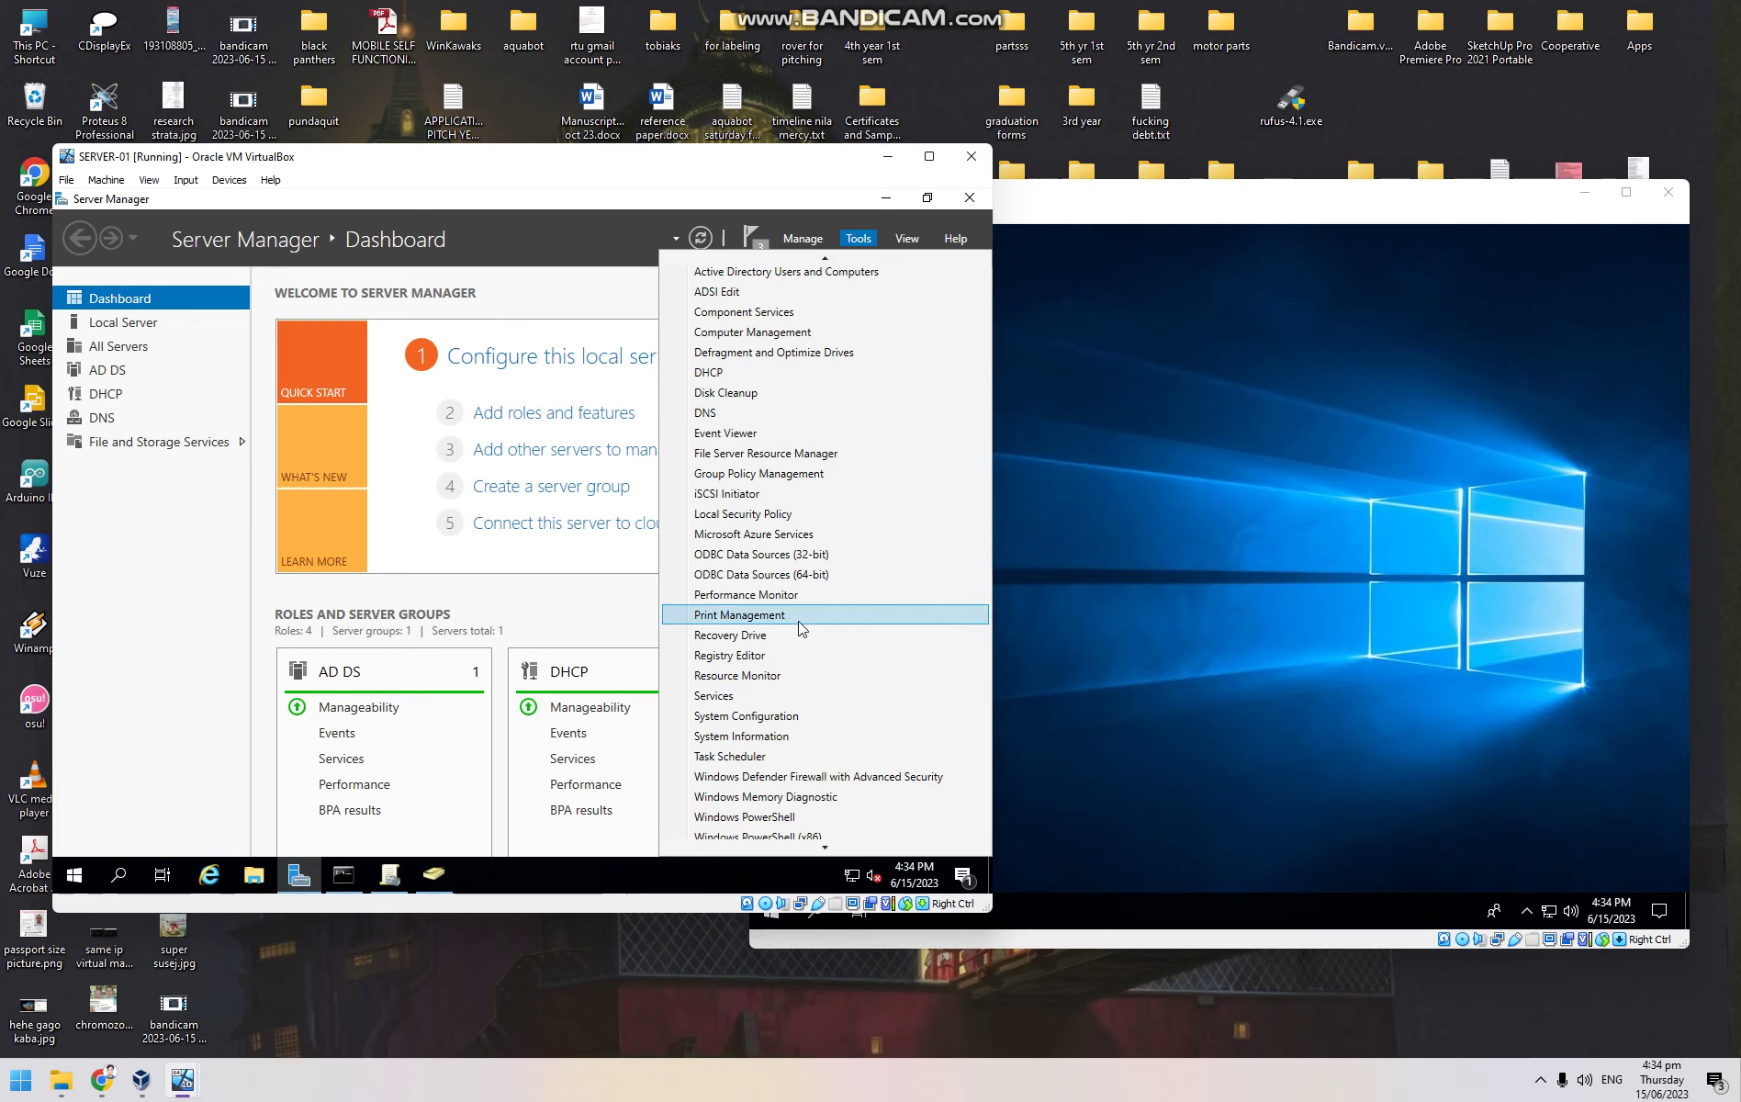
{"action": "scroll", "coordinate": [796, 632], "scroll_direction": "up", "scroll_amount": 2}
{"action": "scroll", "coordinate": [794, 597], "scroll_direction": "down", "scroll_amount": 3}
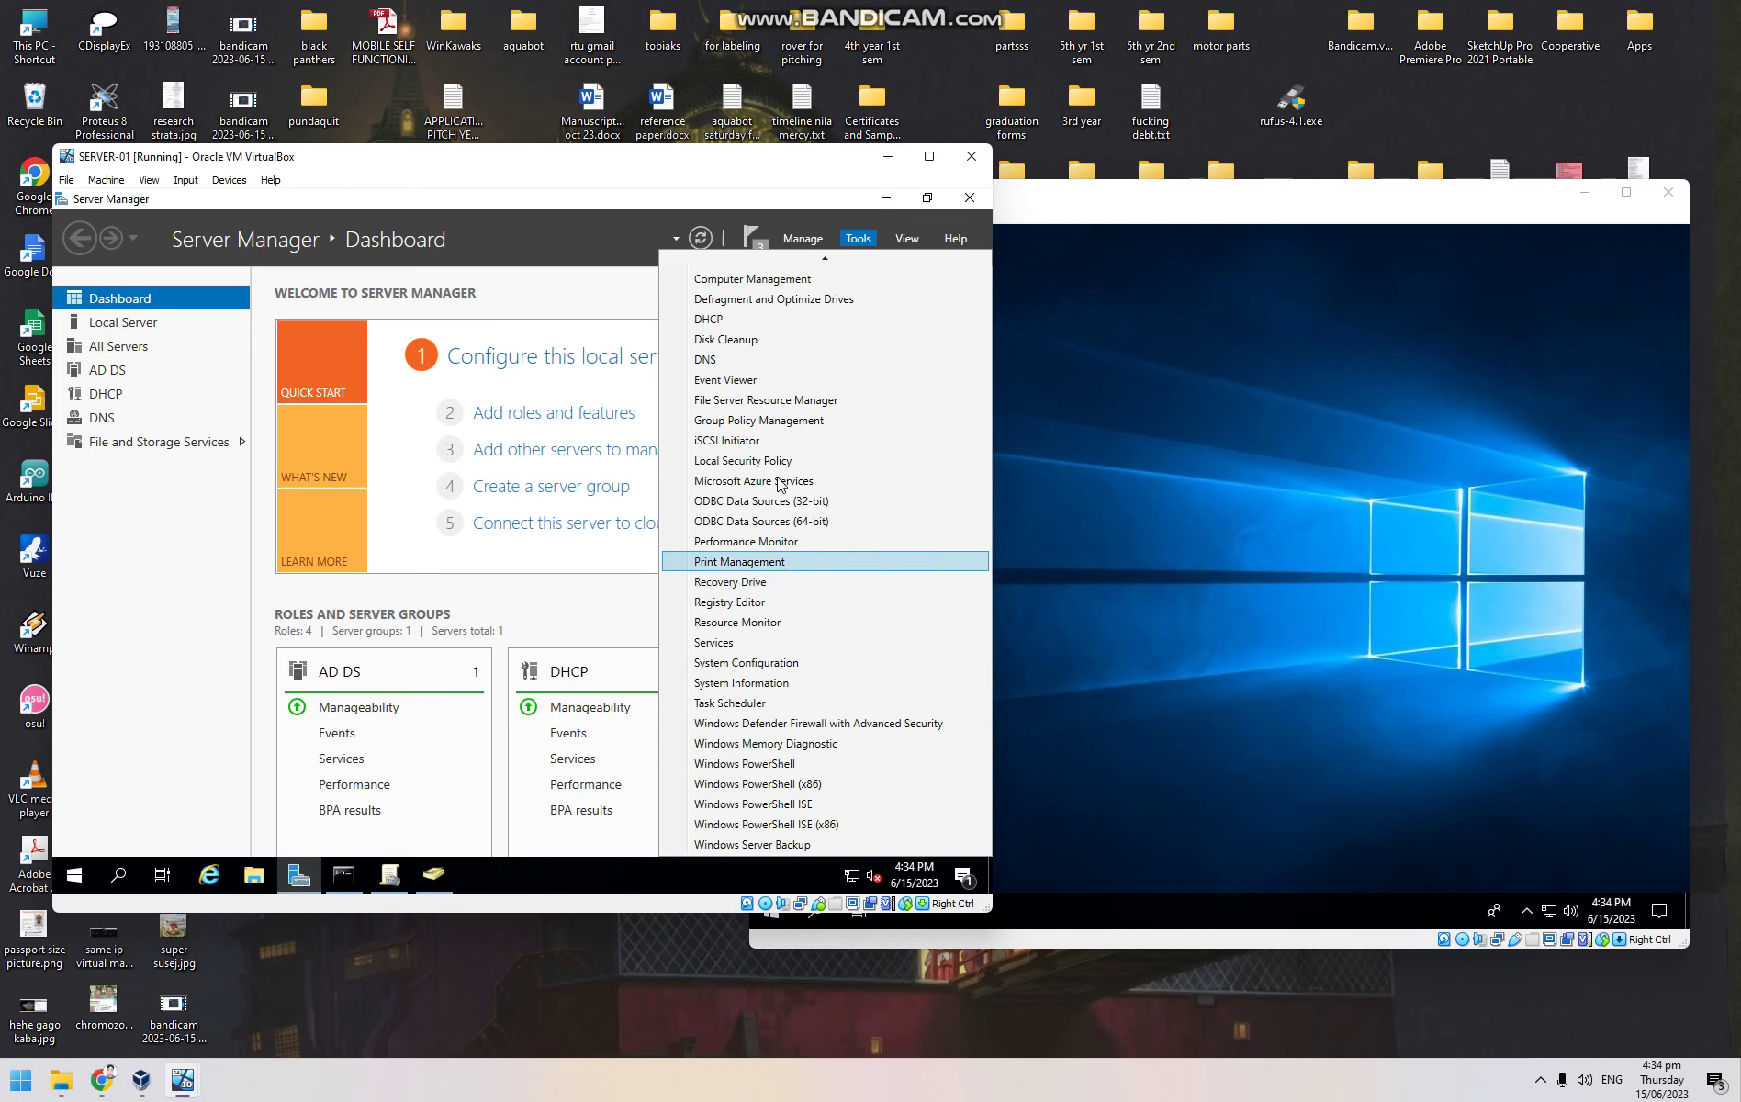
{"action": "scroll", "coordinate": [790, 560], "scroll_direction": "up", "scroll_amount": 3}
{"action": "left_click", "coordinate": [802, 238]}
{"action": "left_click", "coordinate": [826, 261]}
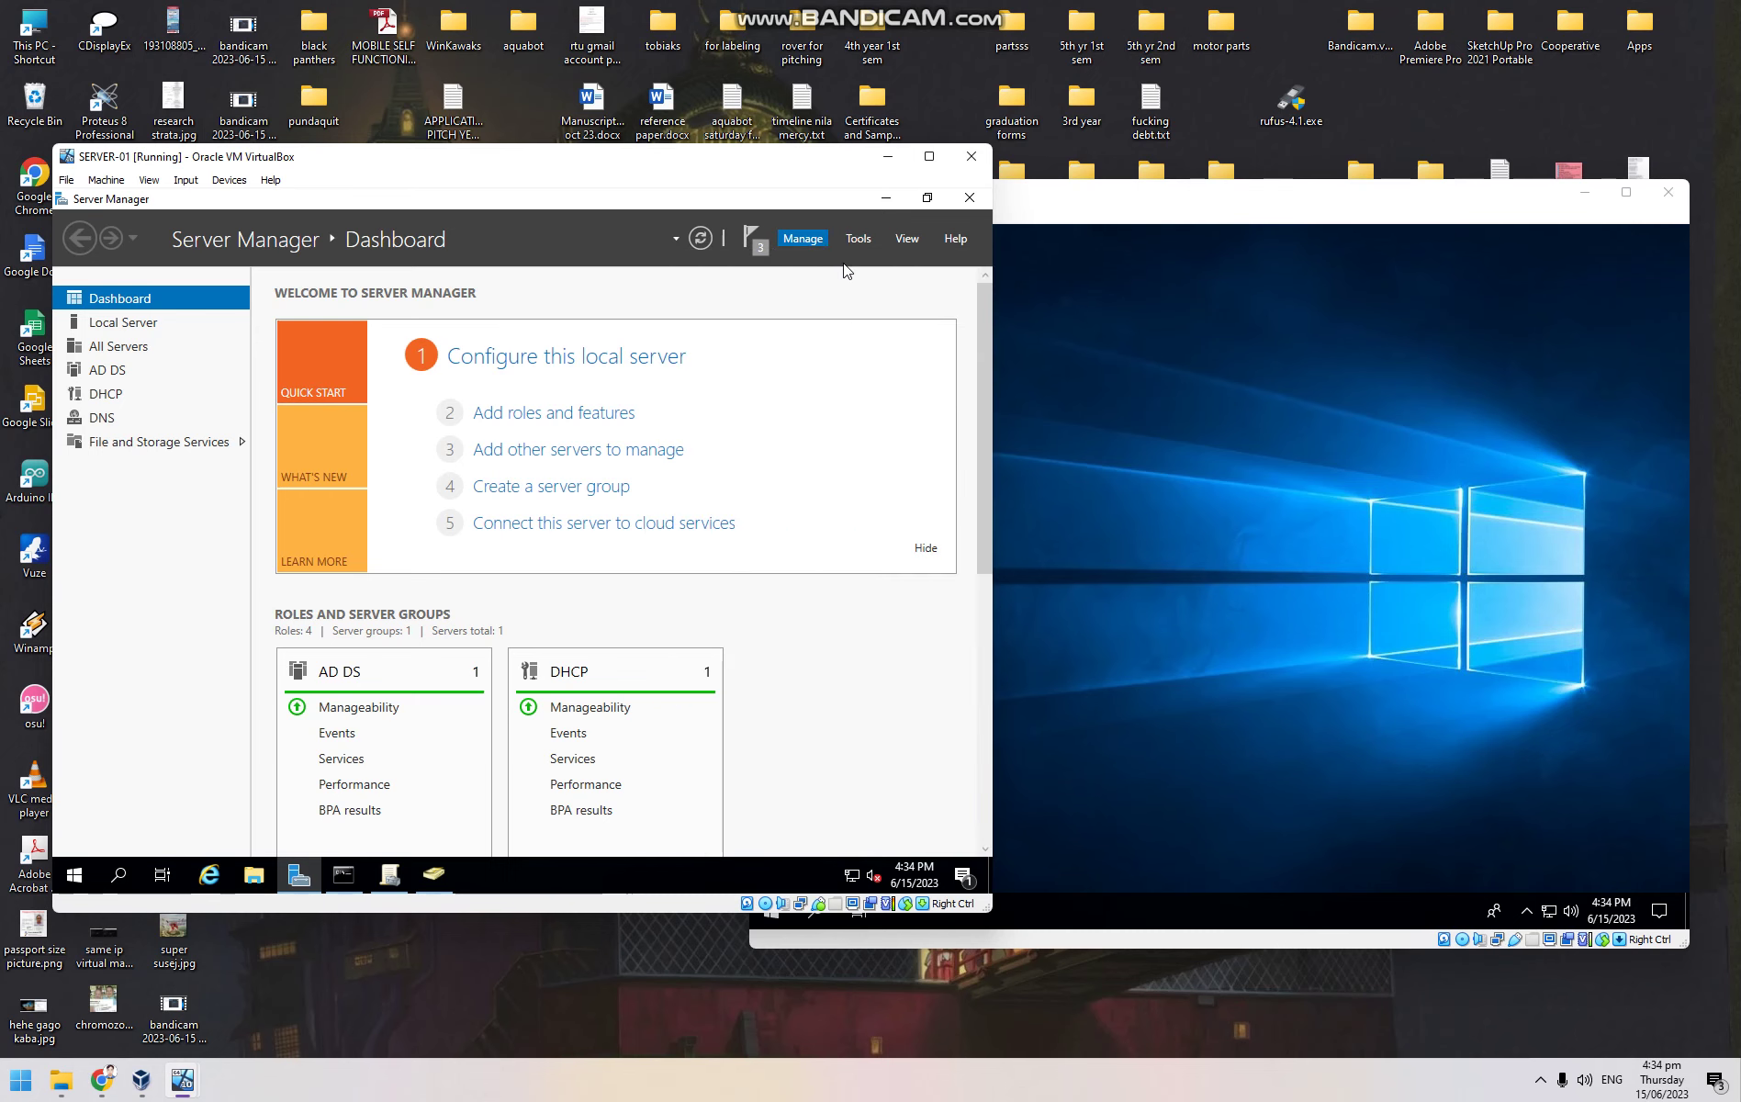
Advance the wizard to Server Roles and tick Remote Desktop Services
{"action": "left_click", "coordinate": [287, 492]}
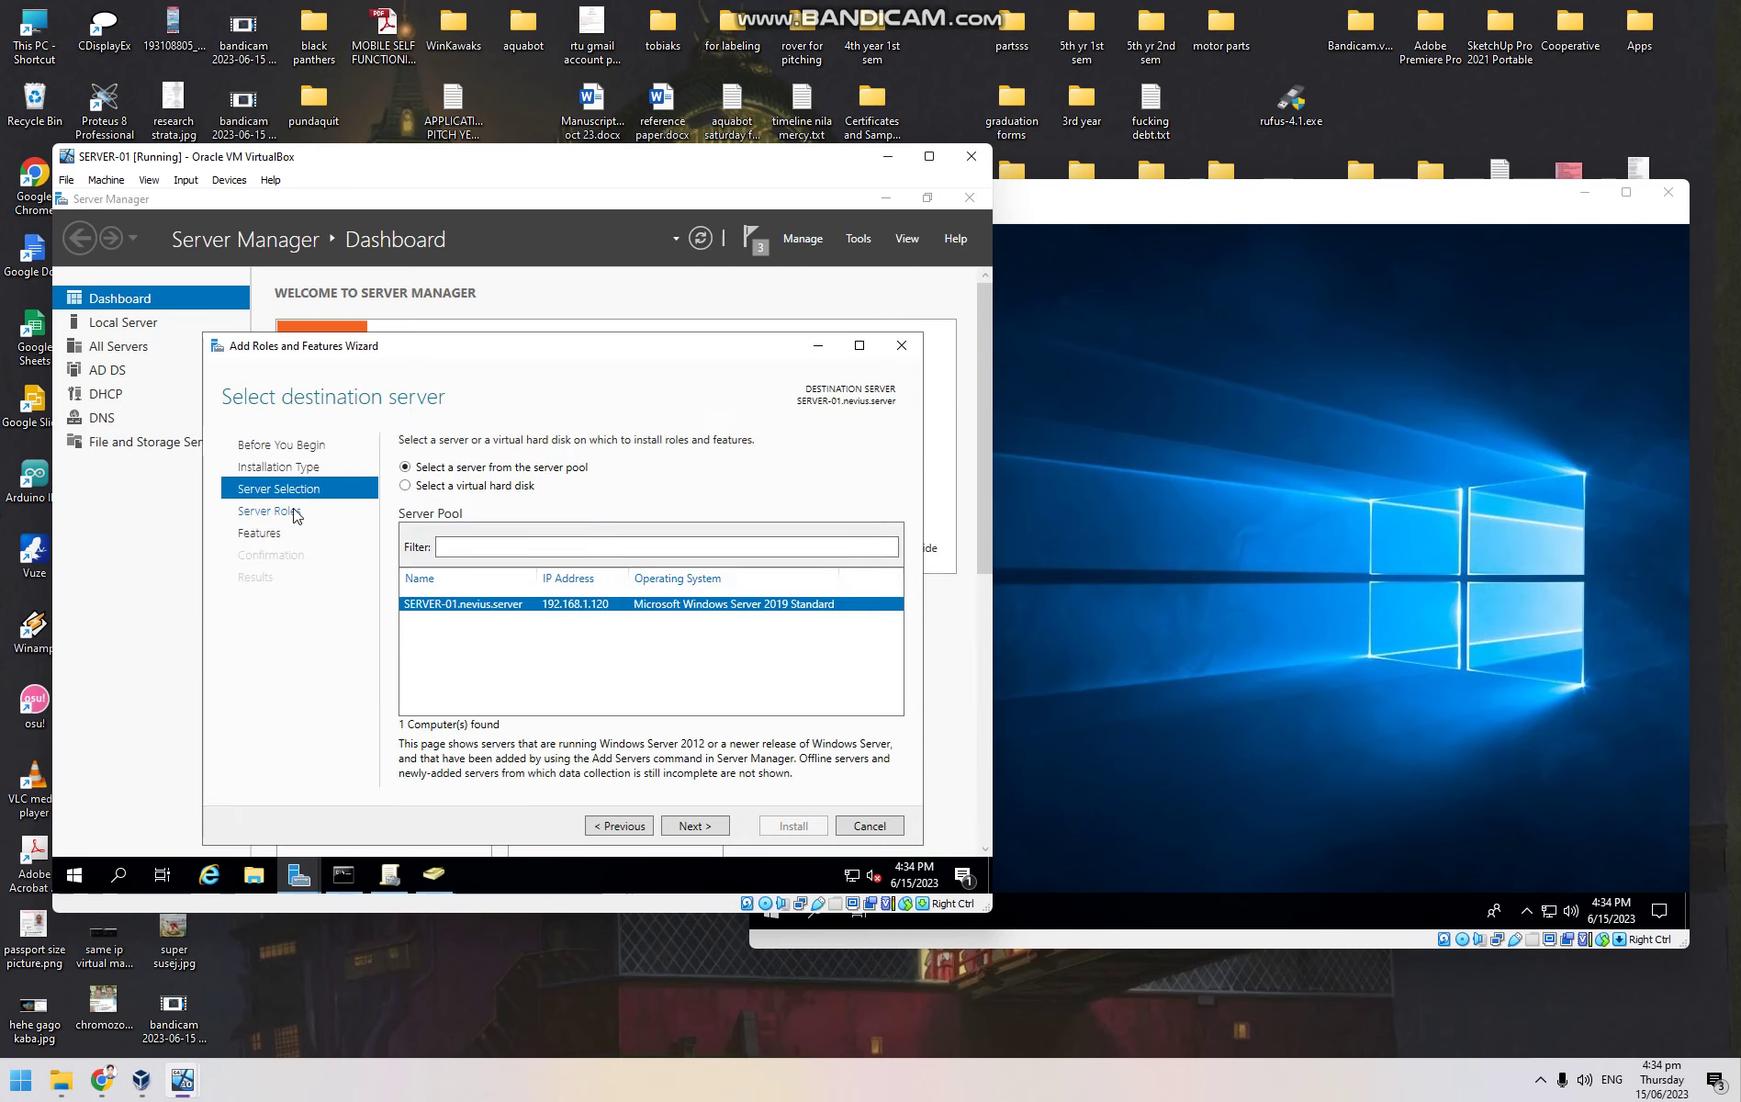
{"action": "left_click", "coordinate": [280, 511]}
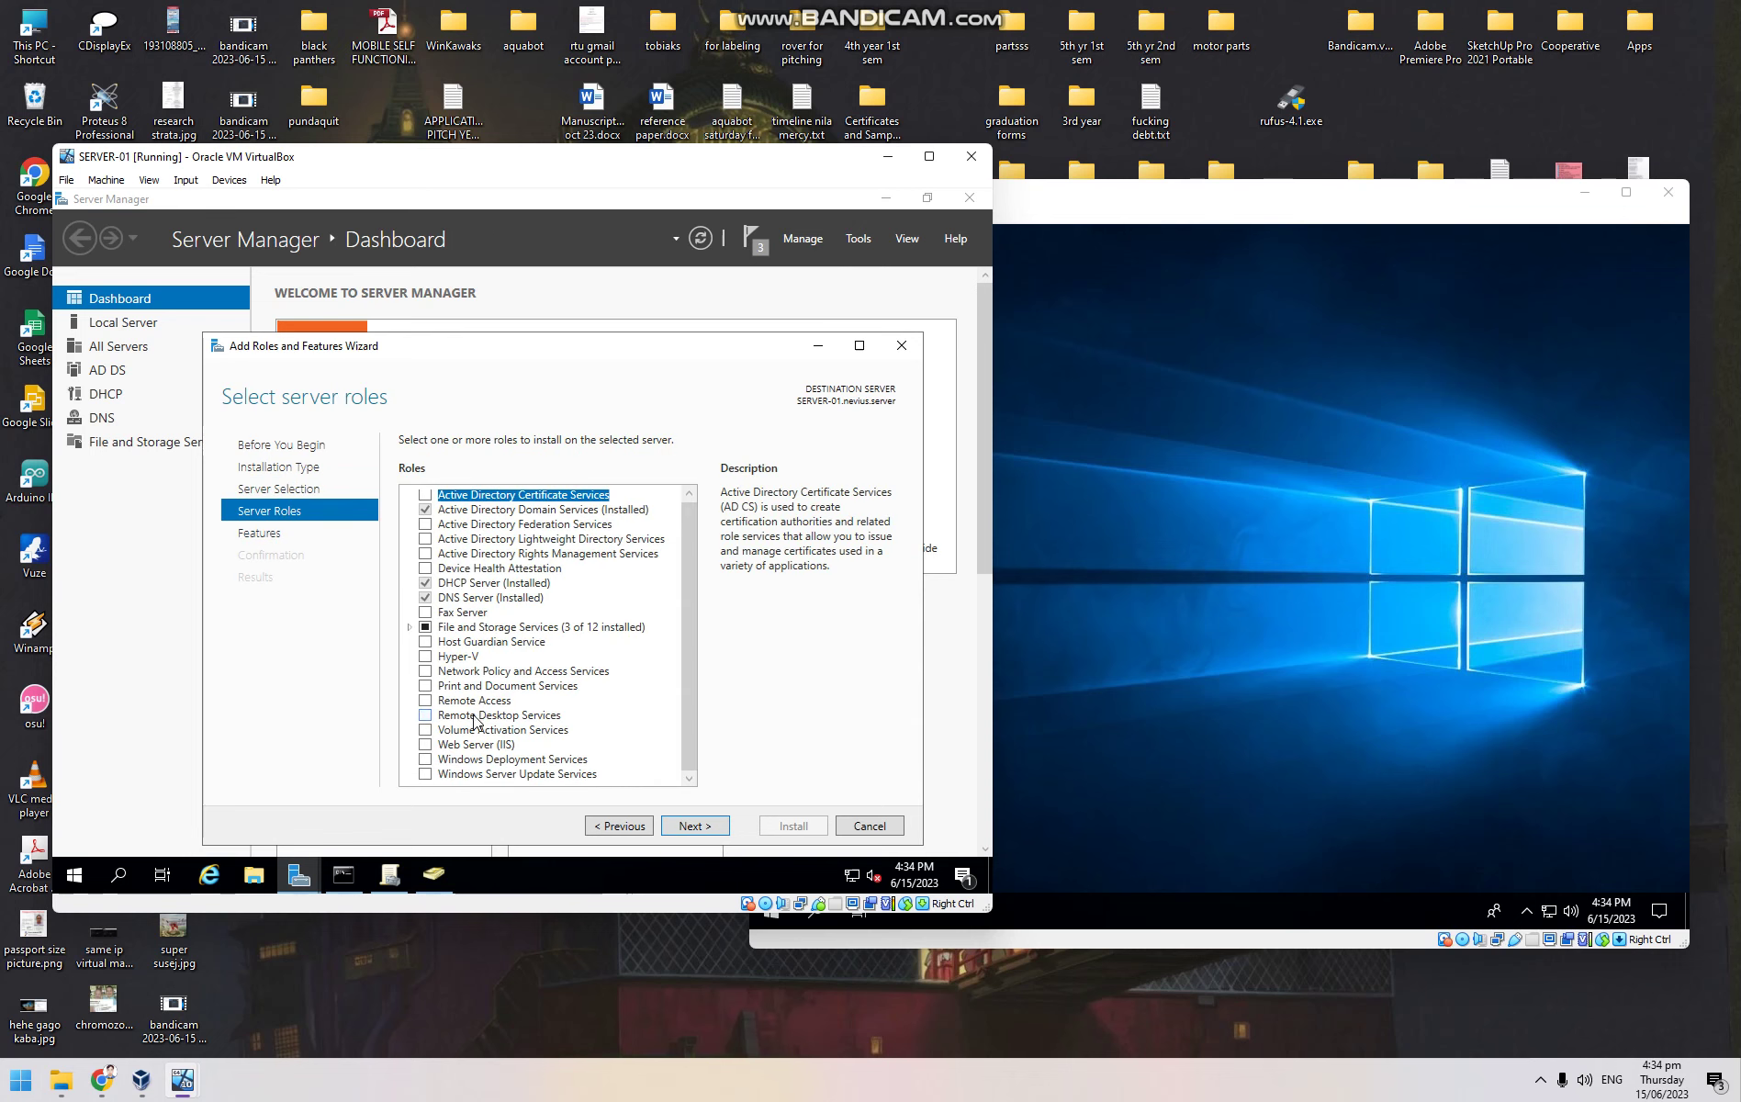
{"action": "left_click", "coordinate": [425, 715]}
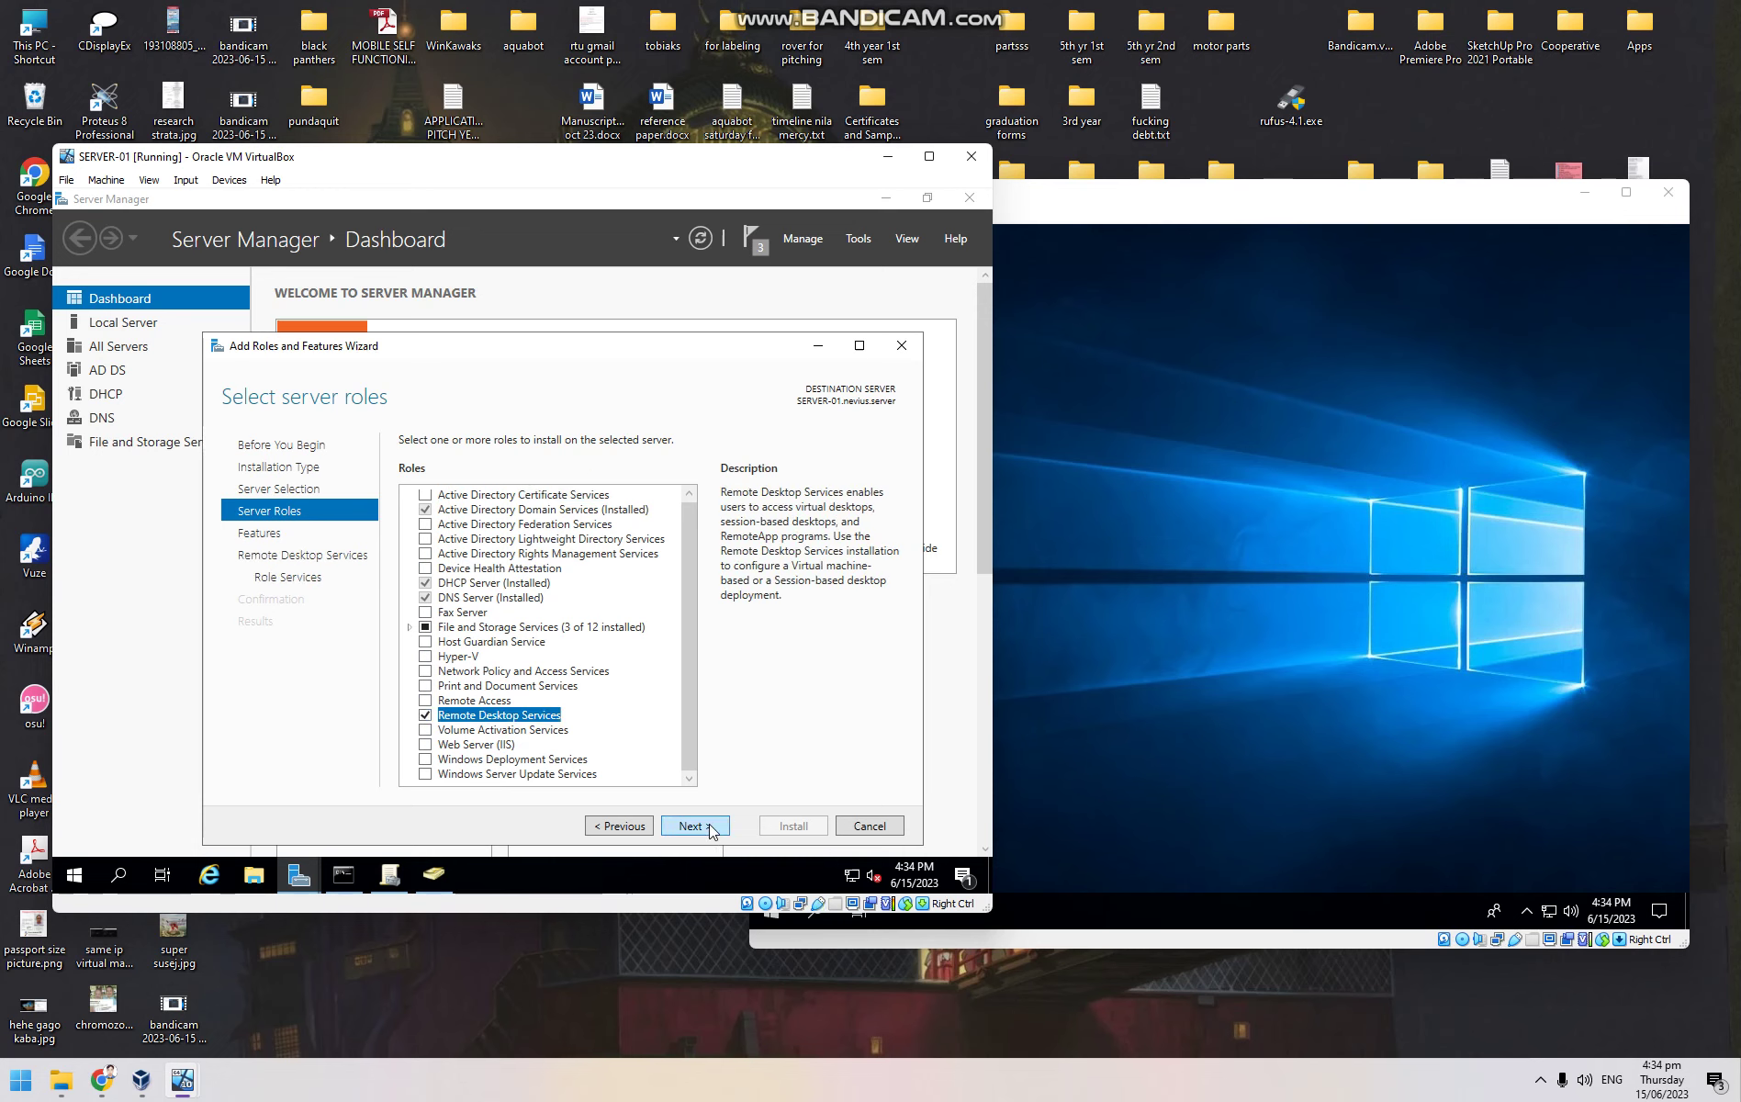
{"action": "left_click", "coordinate": [709, 824]}
{"action": "scroll", "coordinate": [584, 643], "scroll_direction": "down", "scroll_amount": 4}
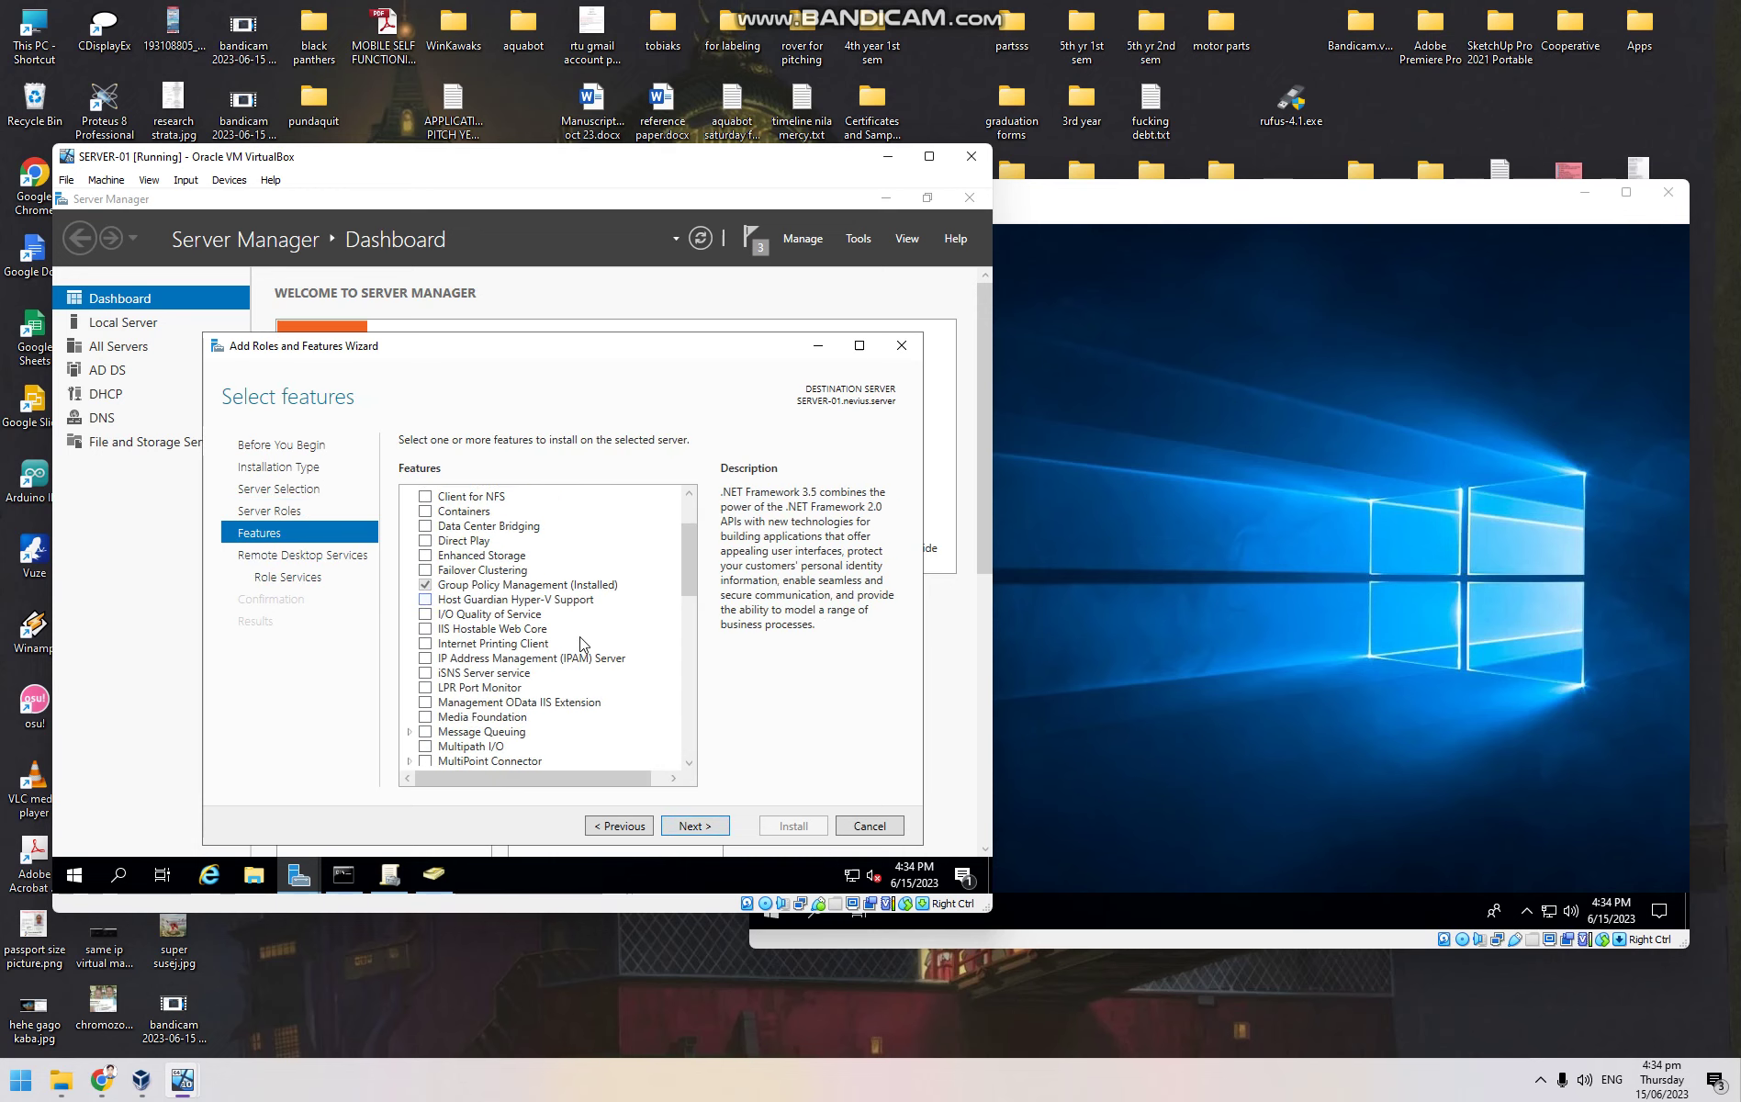
{"action": "scroll", "coordinate": [579, 643], "scroll_direction": "down", "scroll_amount": 11}
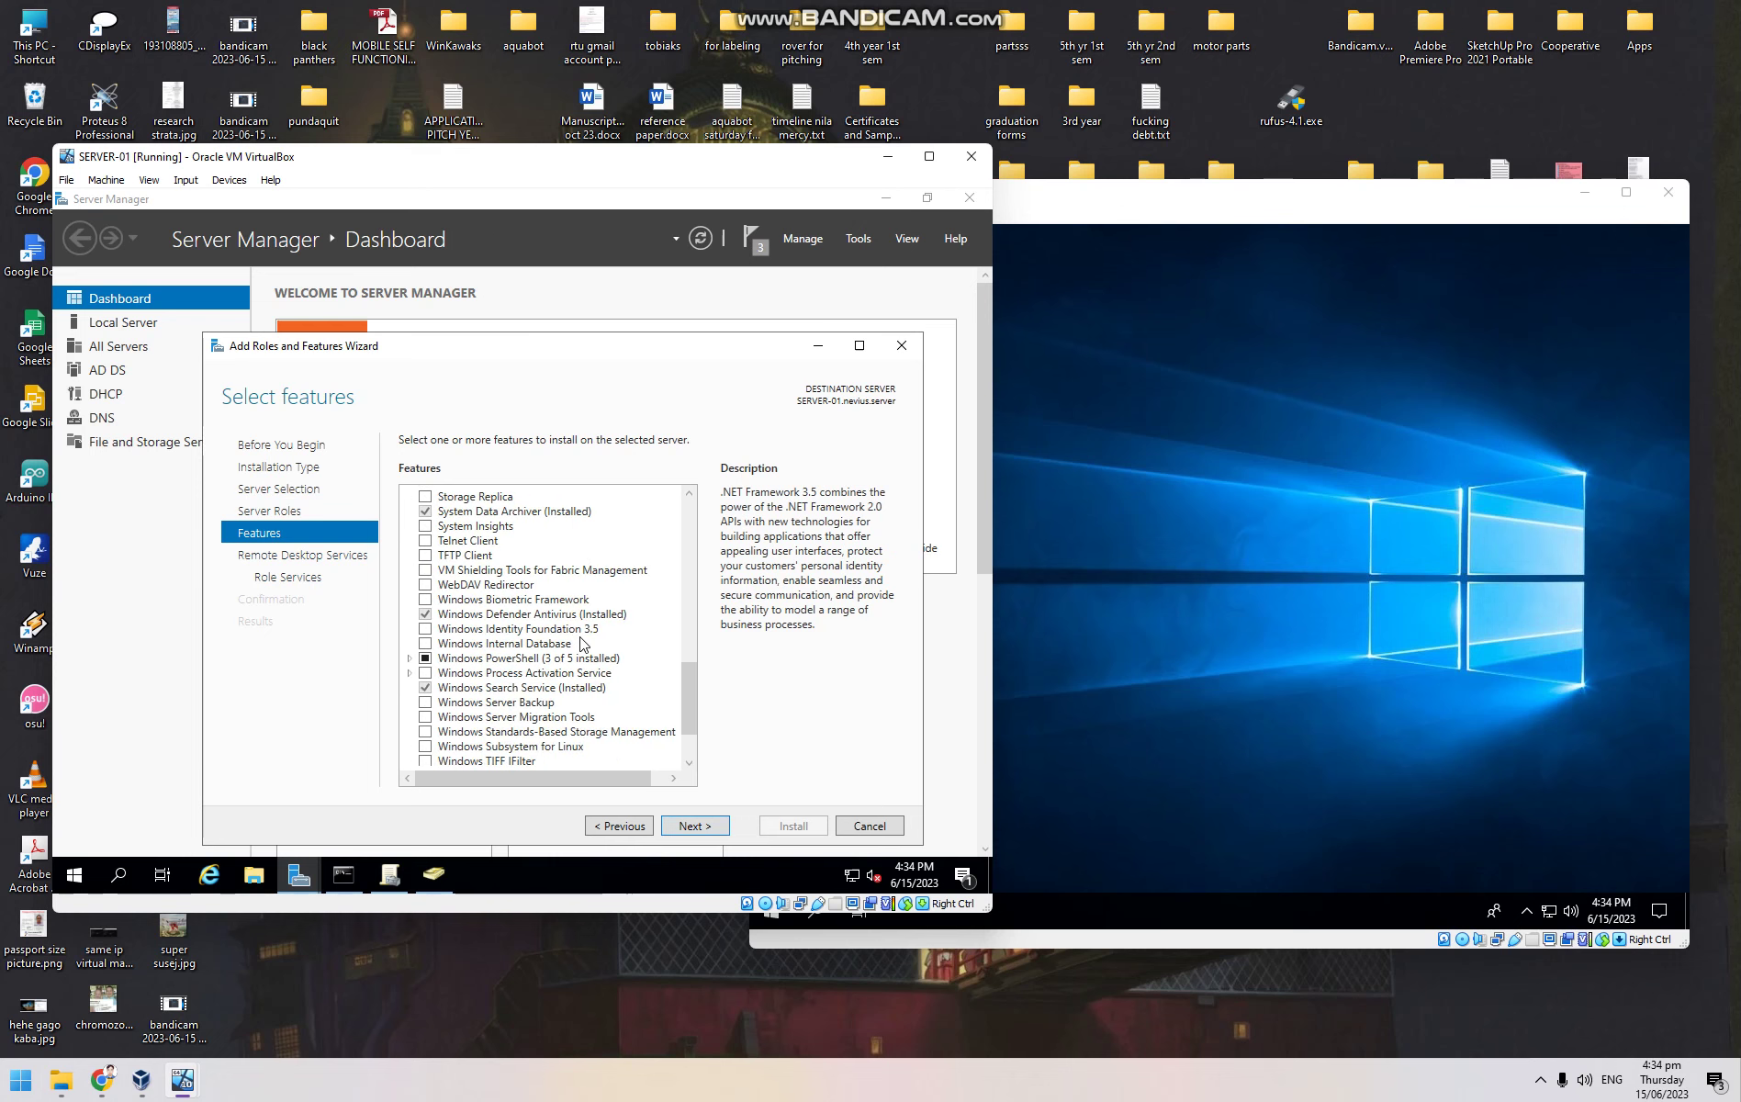
Select the Remote Desktop Licensing and Session Host role services, adding their management tools
{"action": "left_click", "coordinate": [328, 559]}
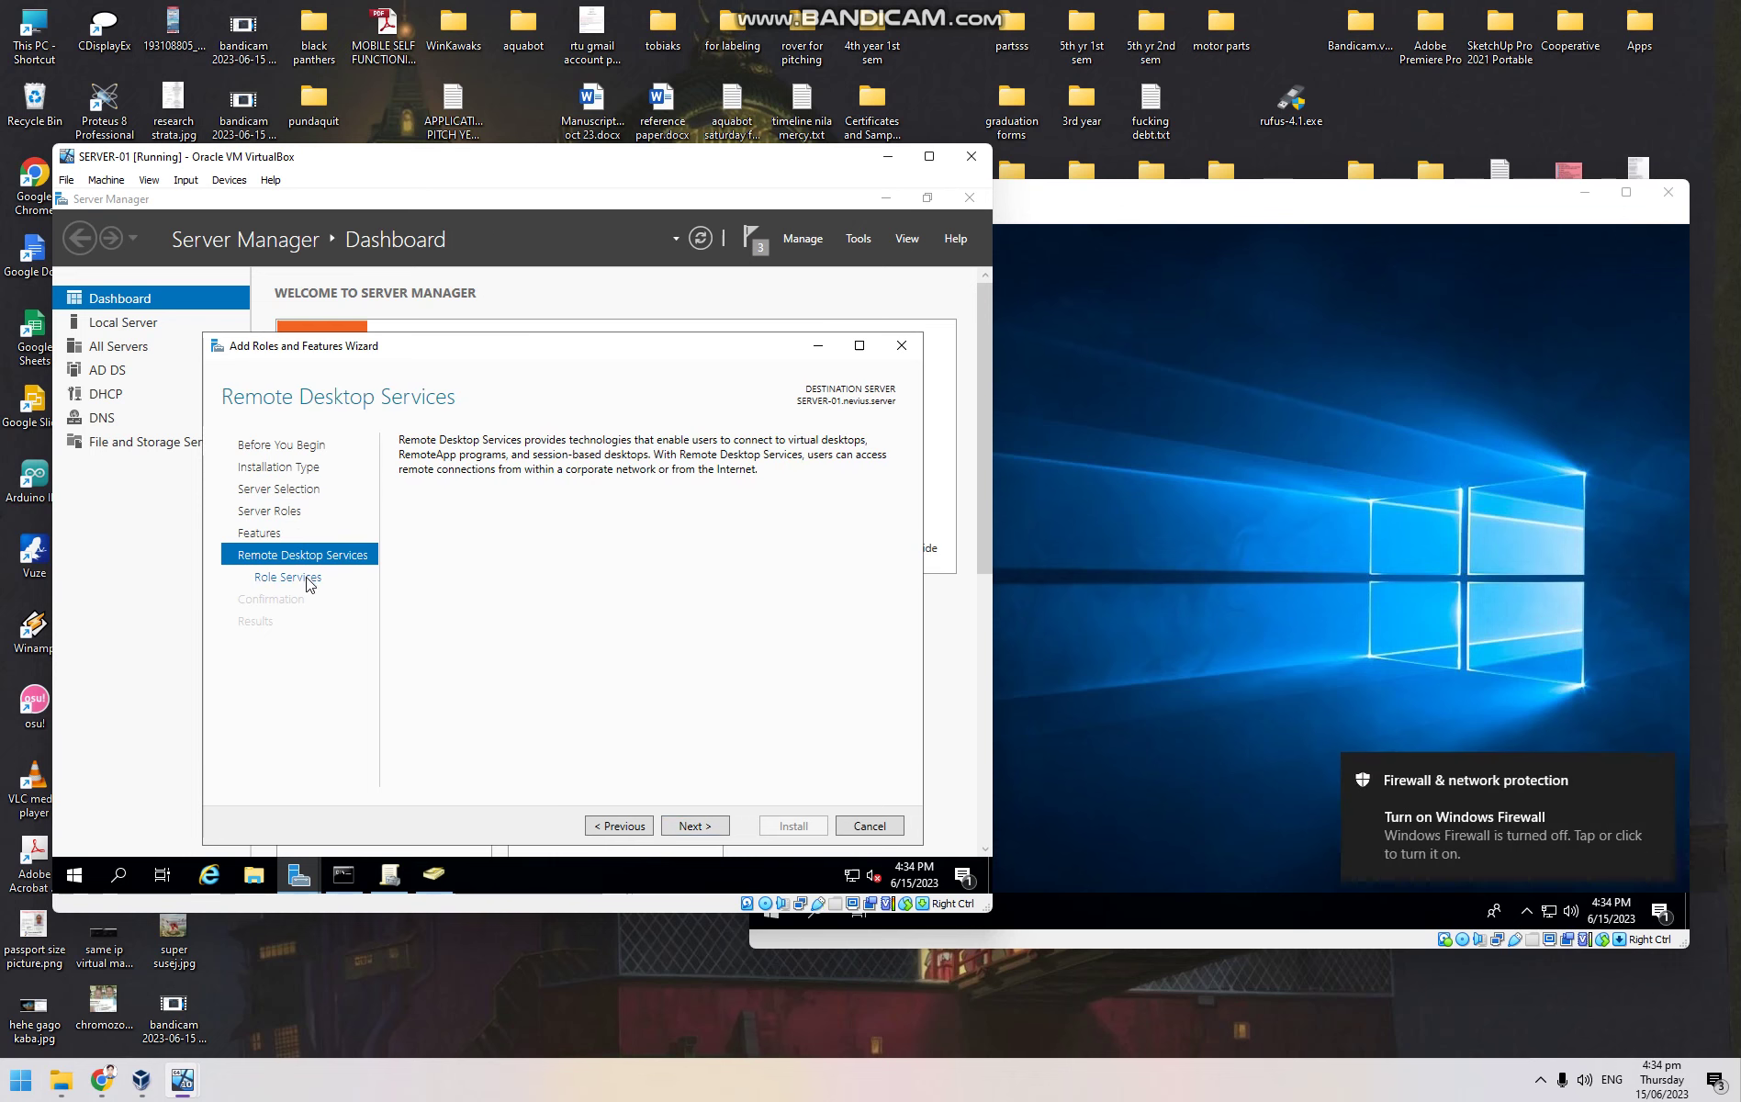
{"action": "left_click", "coordinate": [308, 579]}
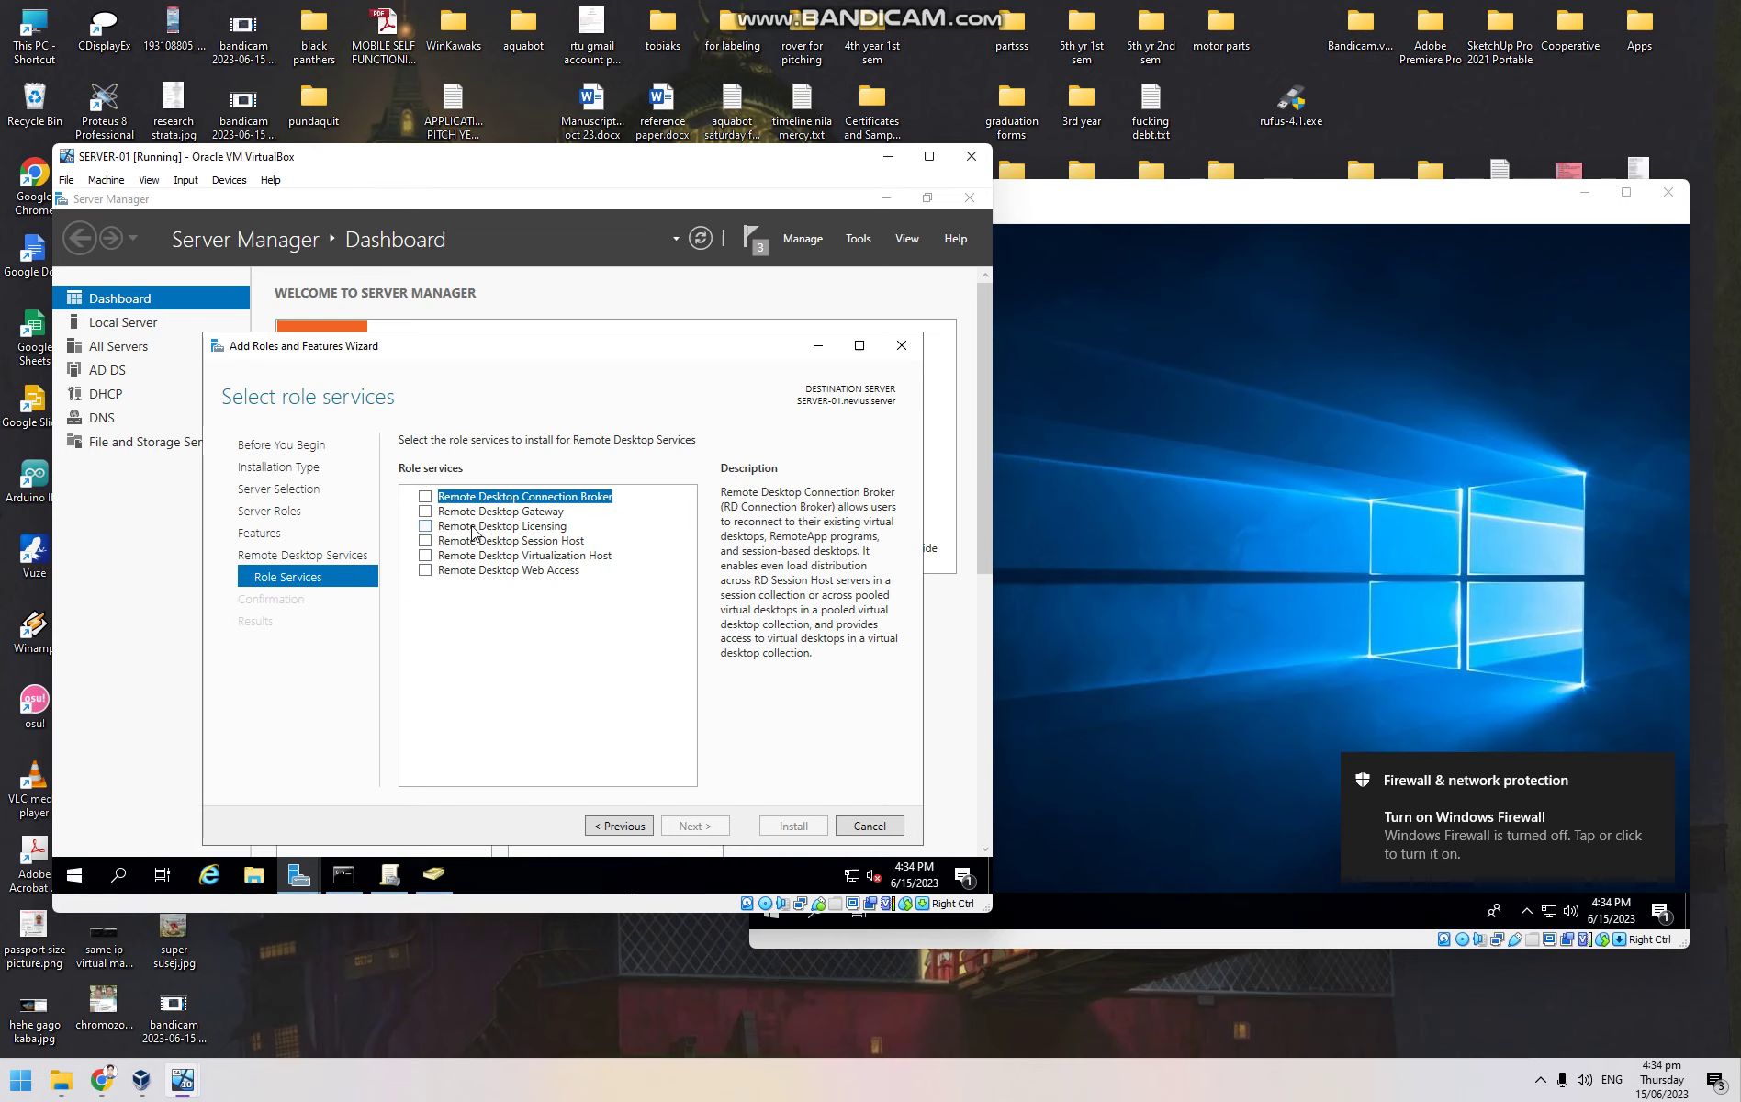
{"action": "left_click", "coordinate": [426, 526]}
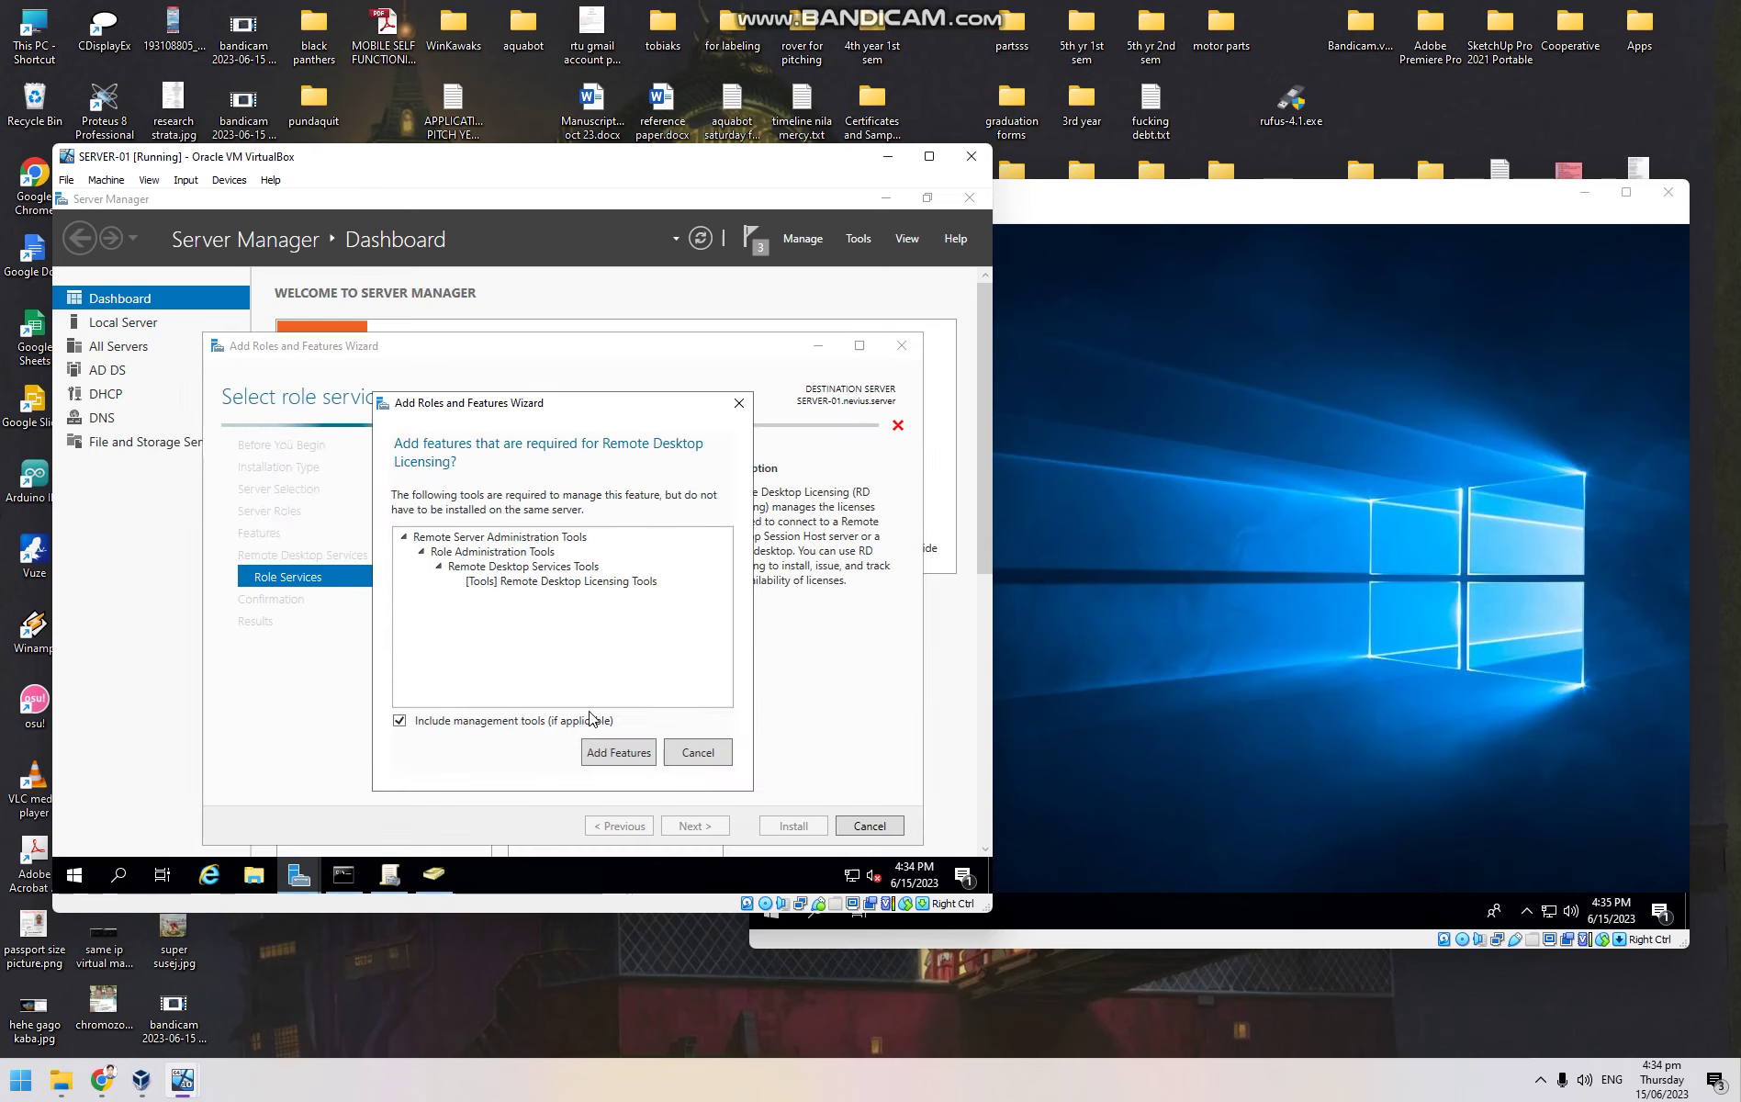
{"action": "left_click", "coordinate": [606, 752]}
{"action": "left_click", "coordinate": [427, 542]}
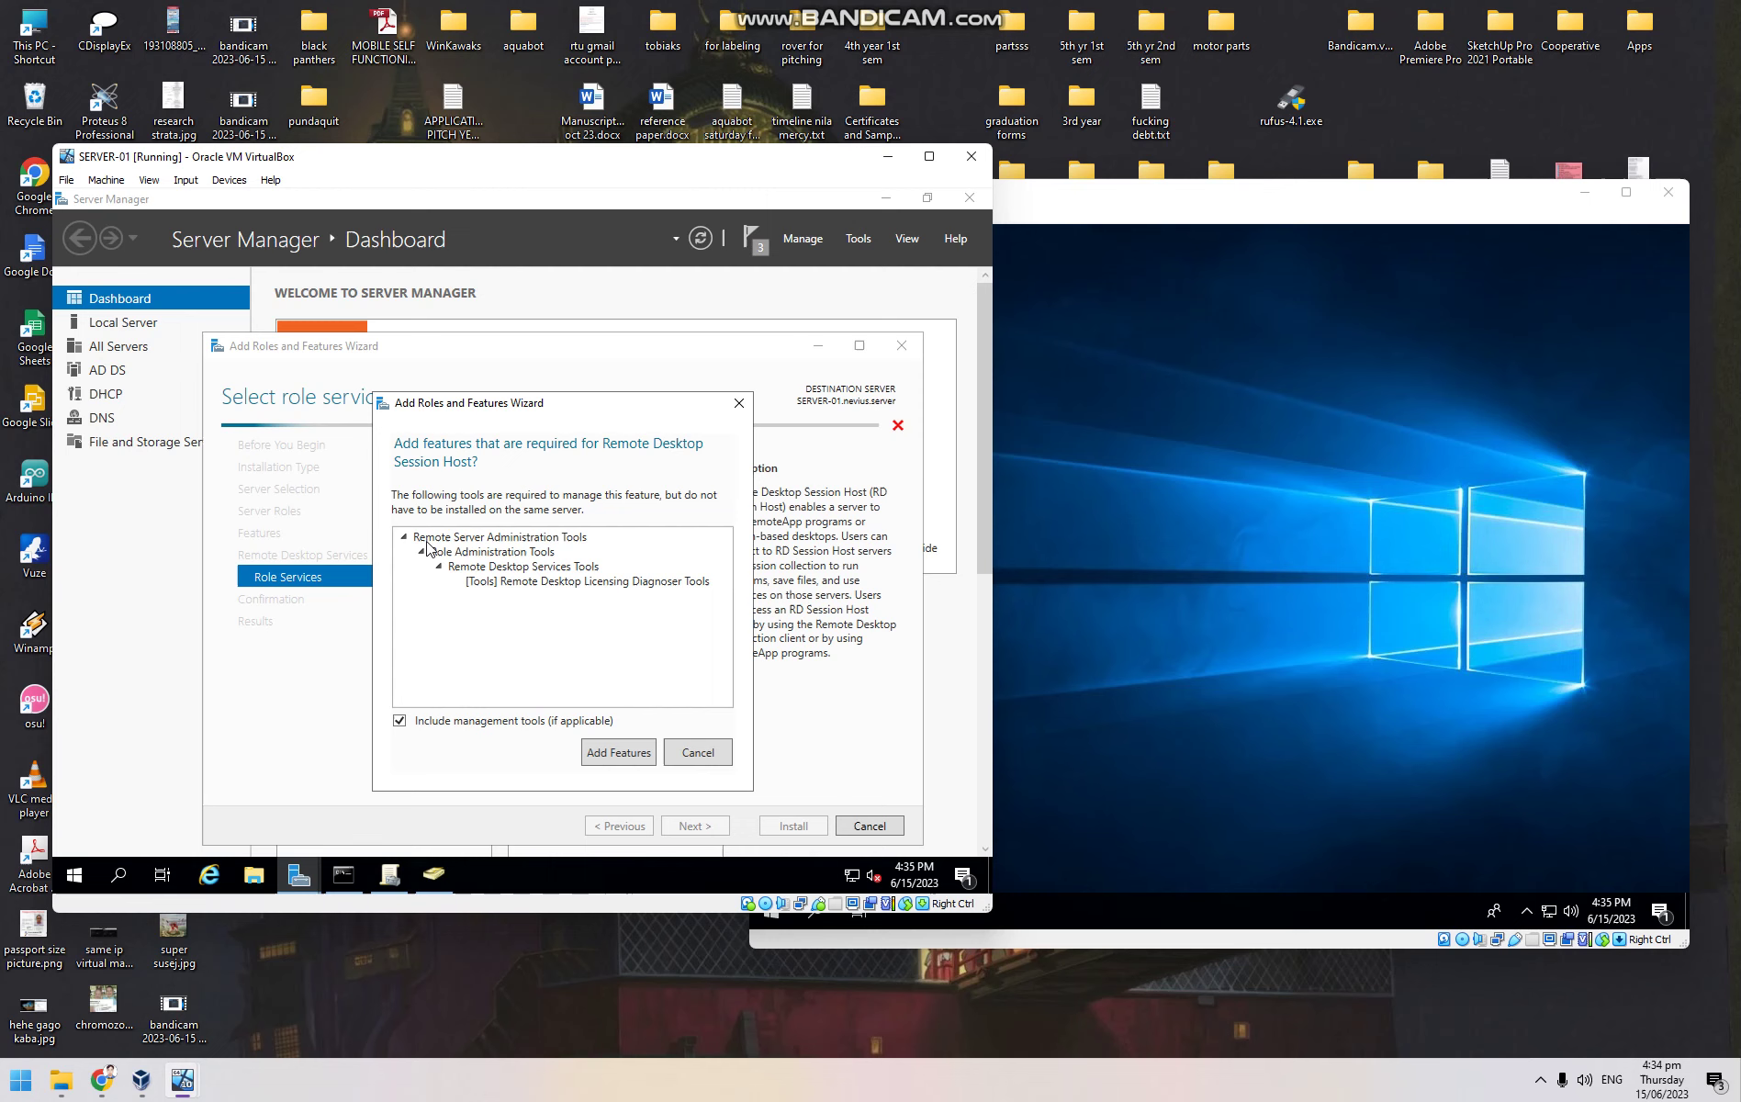
{"action": "left_click", "coordinate": [619, 752]}
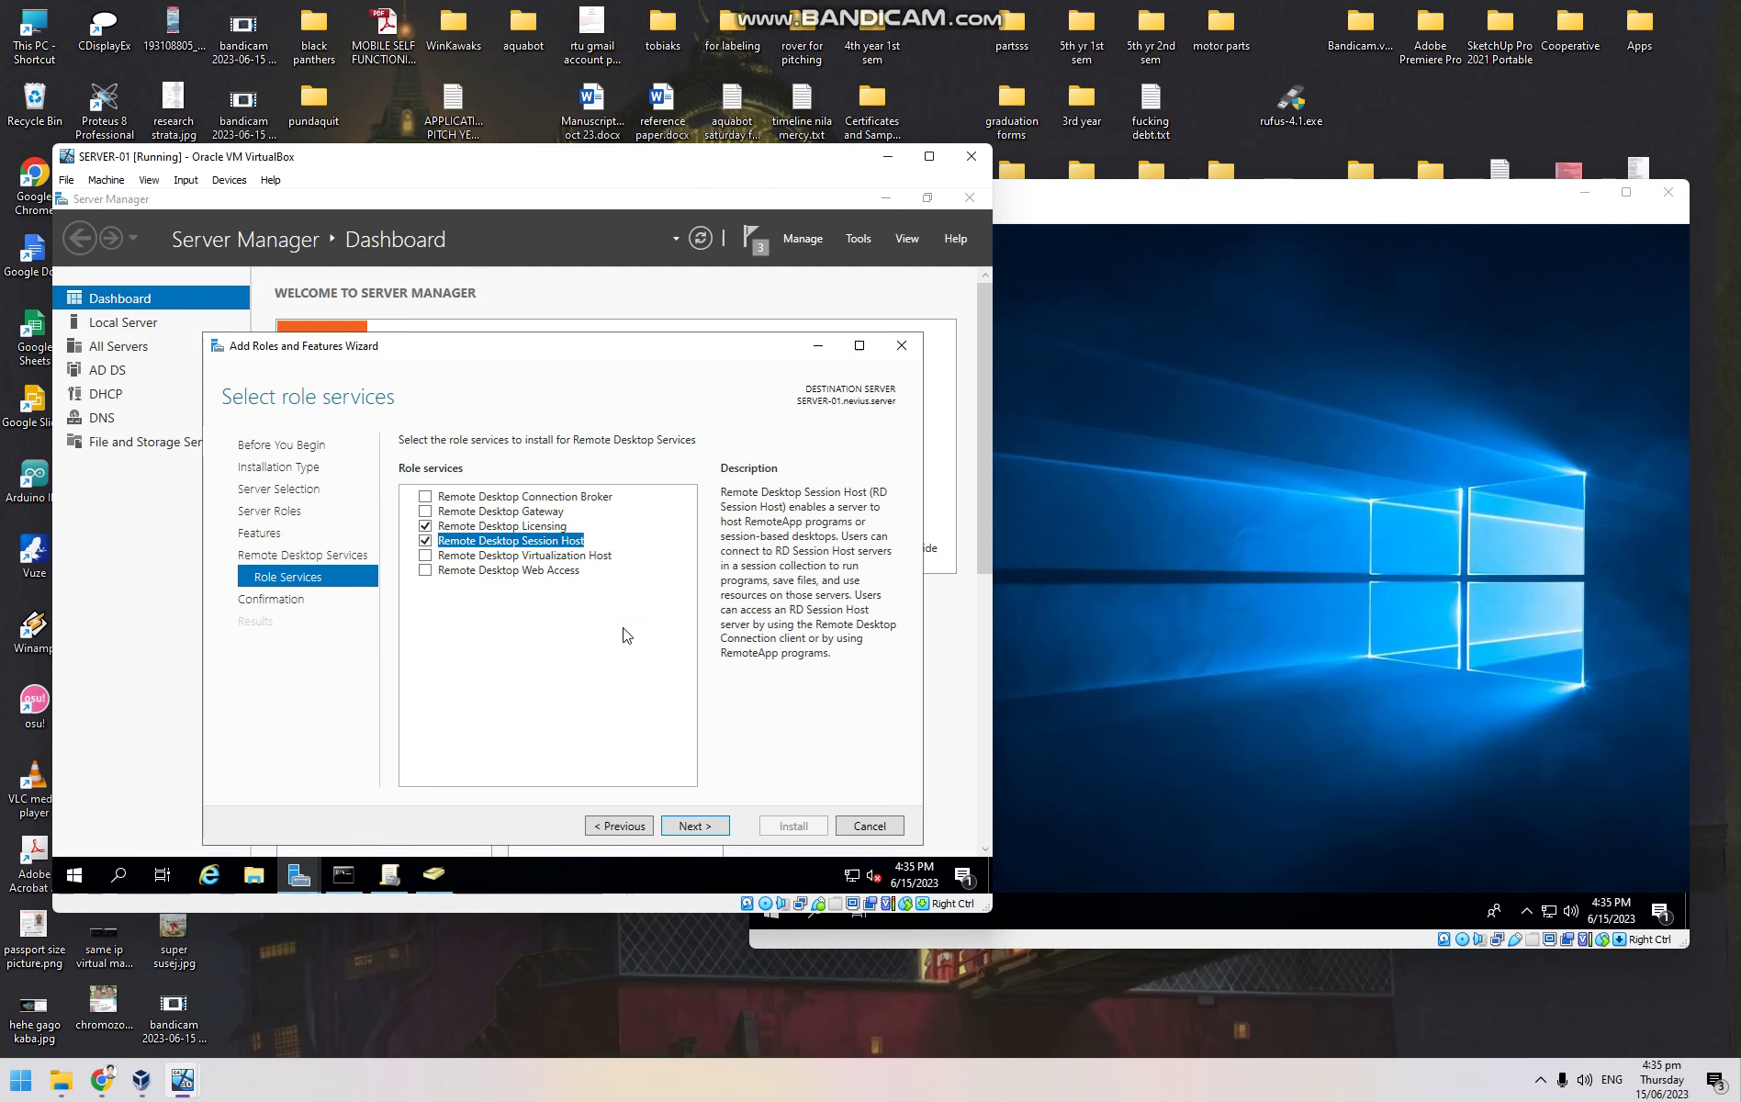
Allow automatic restart on the confirmation page and start the installation
{"action": "left_click", "coordinate": [695, 825]}
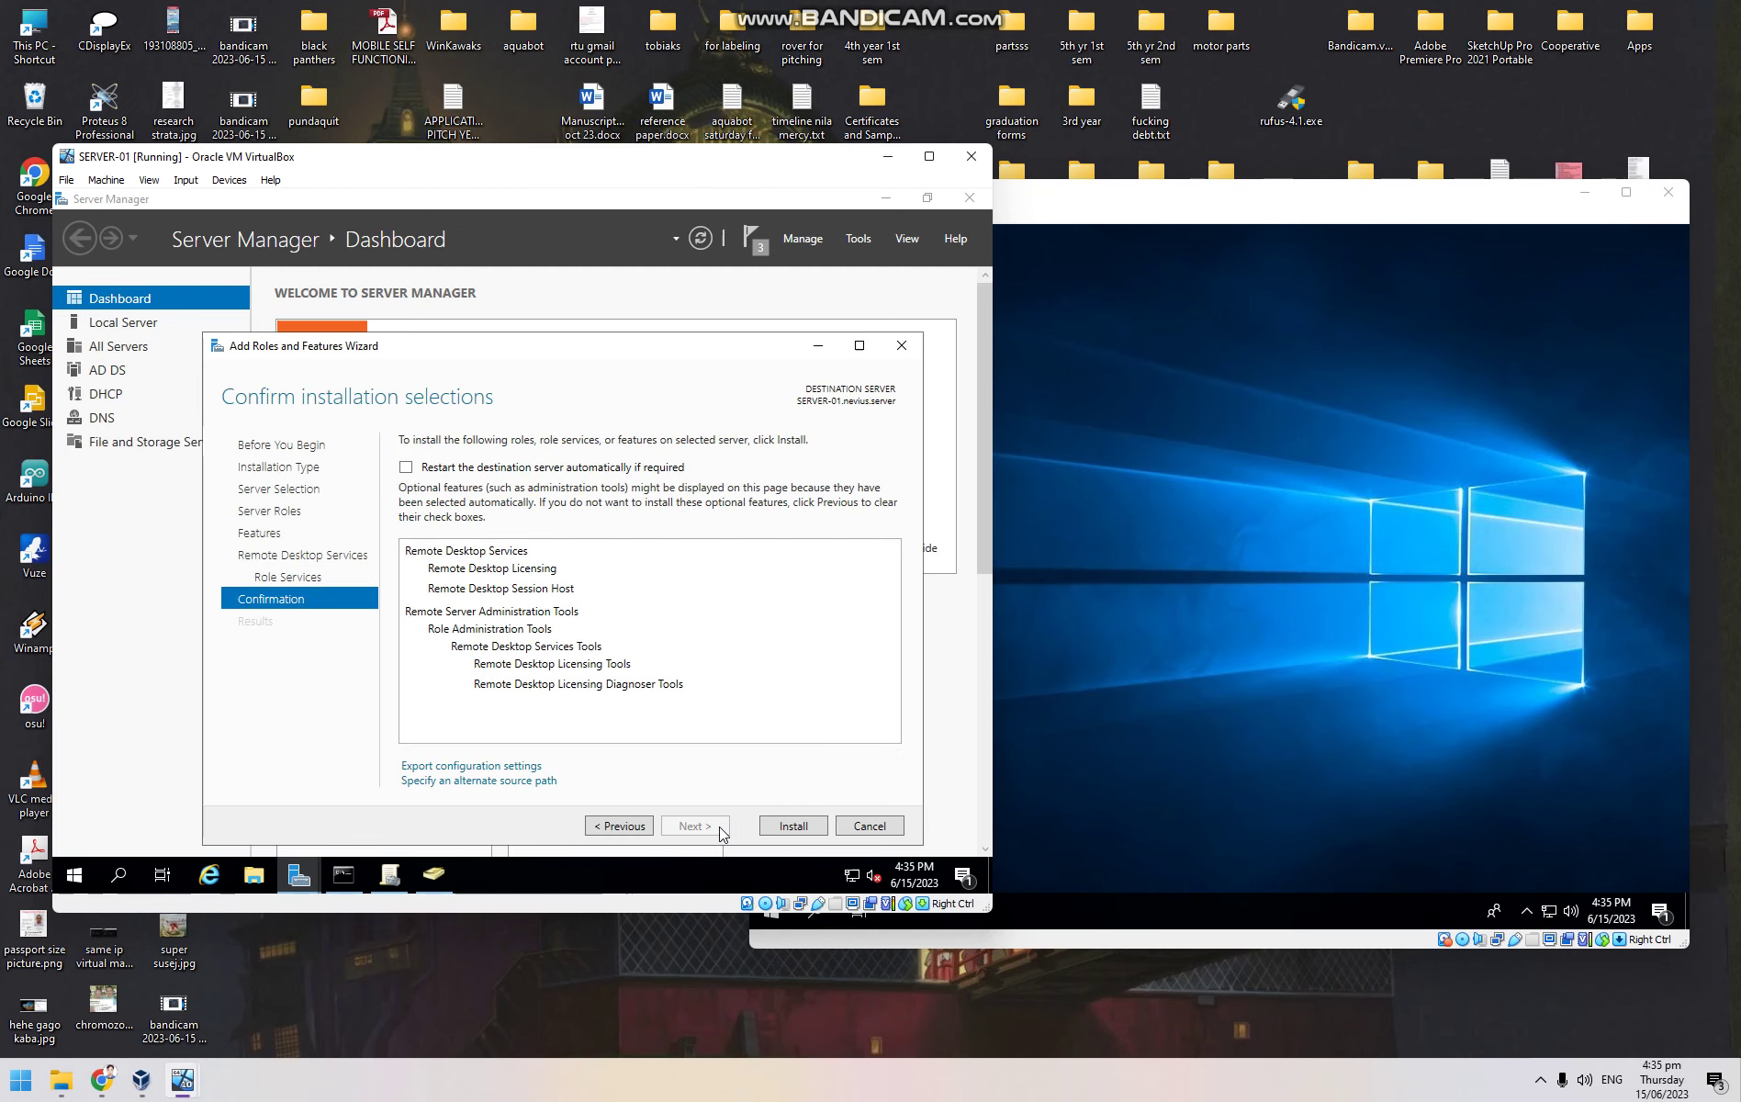
{"action": "left_click", "coordinate": [406, 468]}
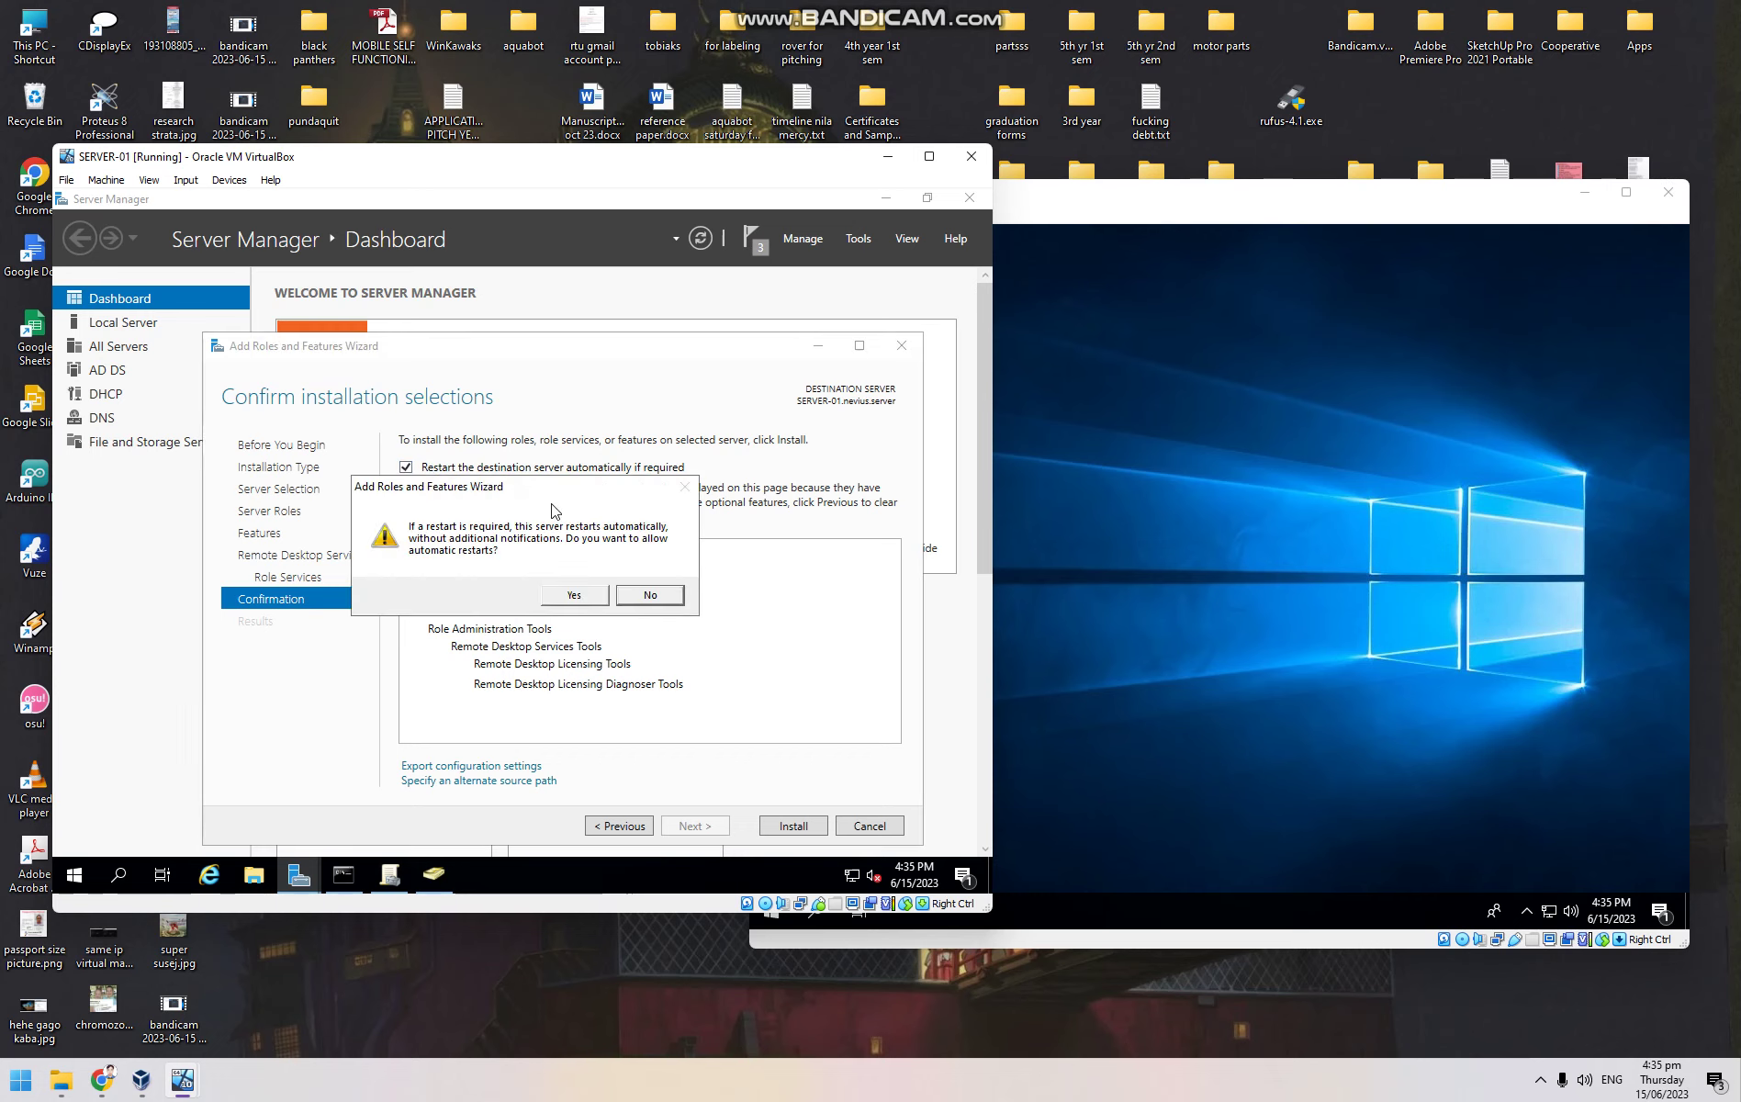
{"action": "left_click", "coordinate": [578, 600]}
{"action": "left_click", "coordinate": [781, 819]}
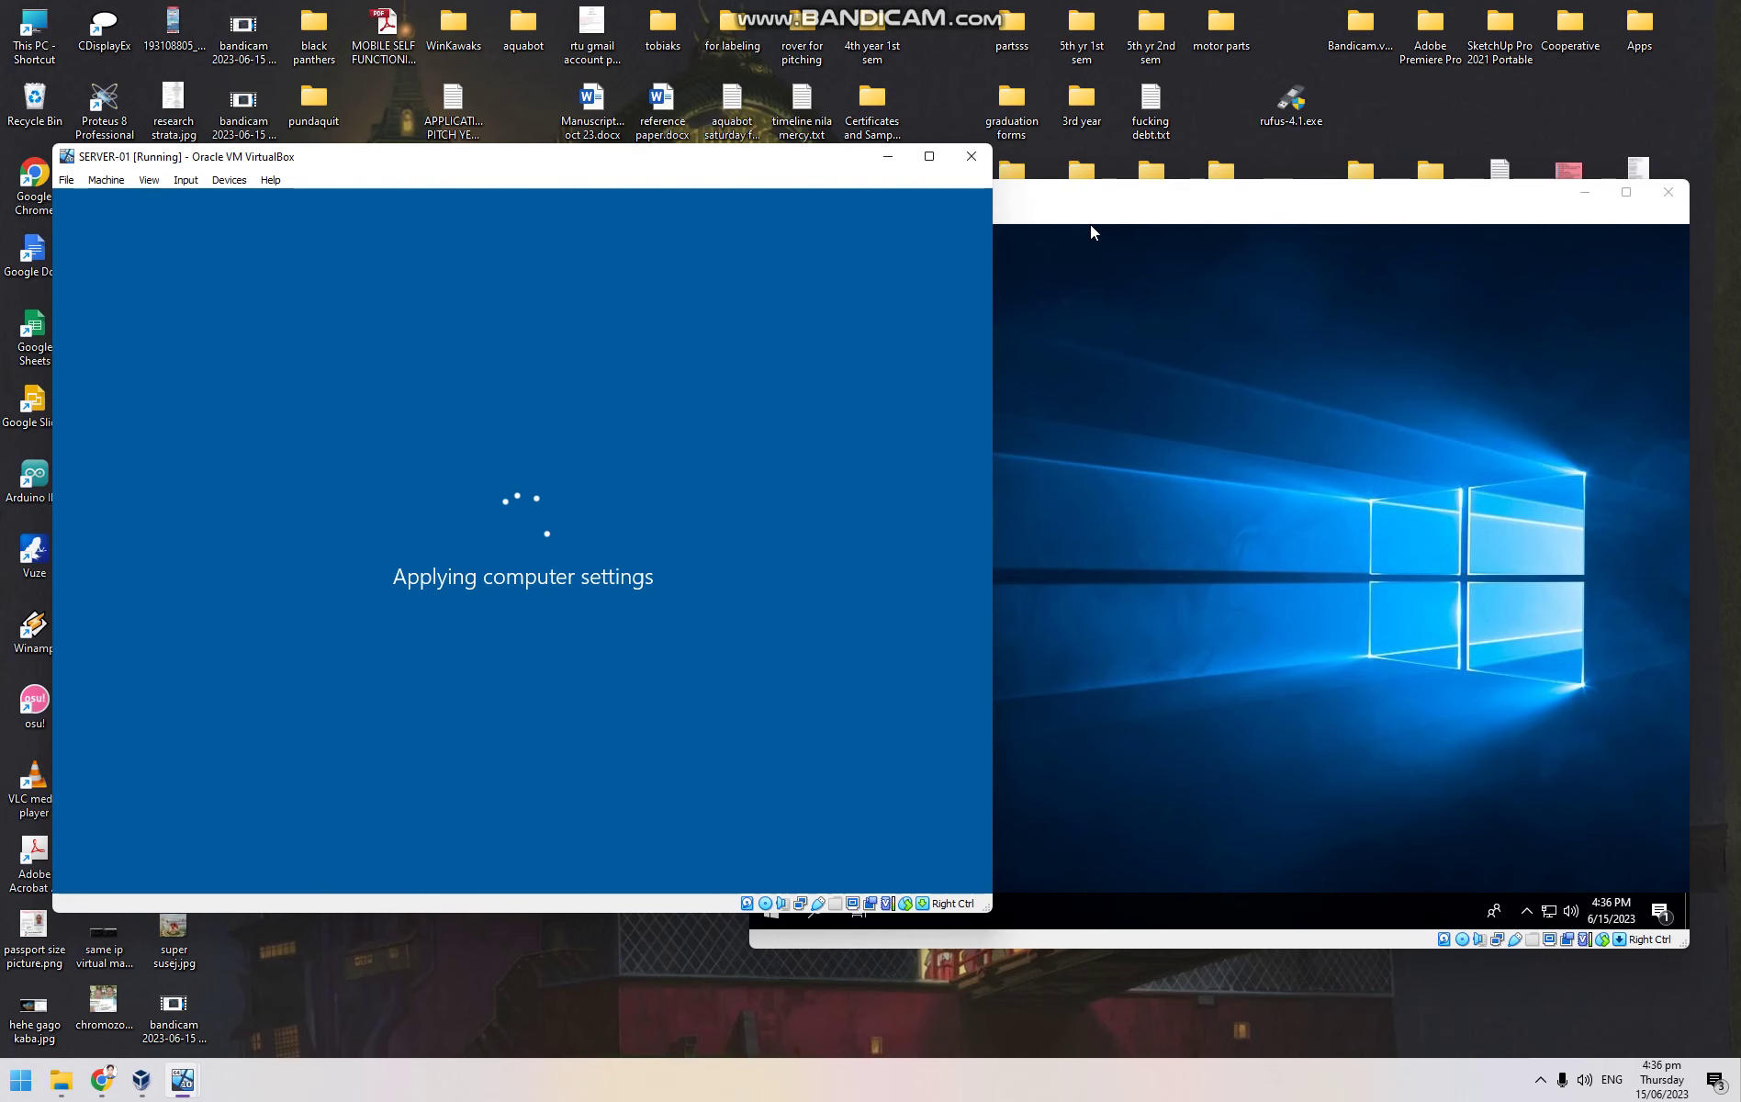
Send Ctrl-Alt-Del to SERVER-01 via Input > Keyboard to reach the sign-in screen
{"action": "right_click", "coordinate": [925, 27]}
{"action": "left_click", "coordinate": [973, 80]}
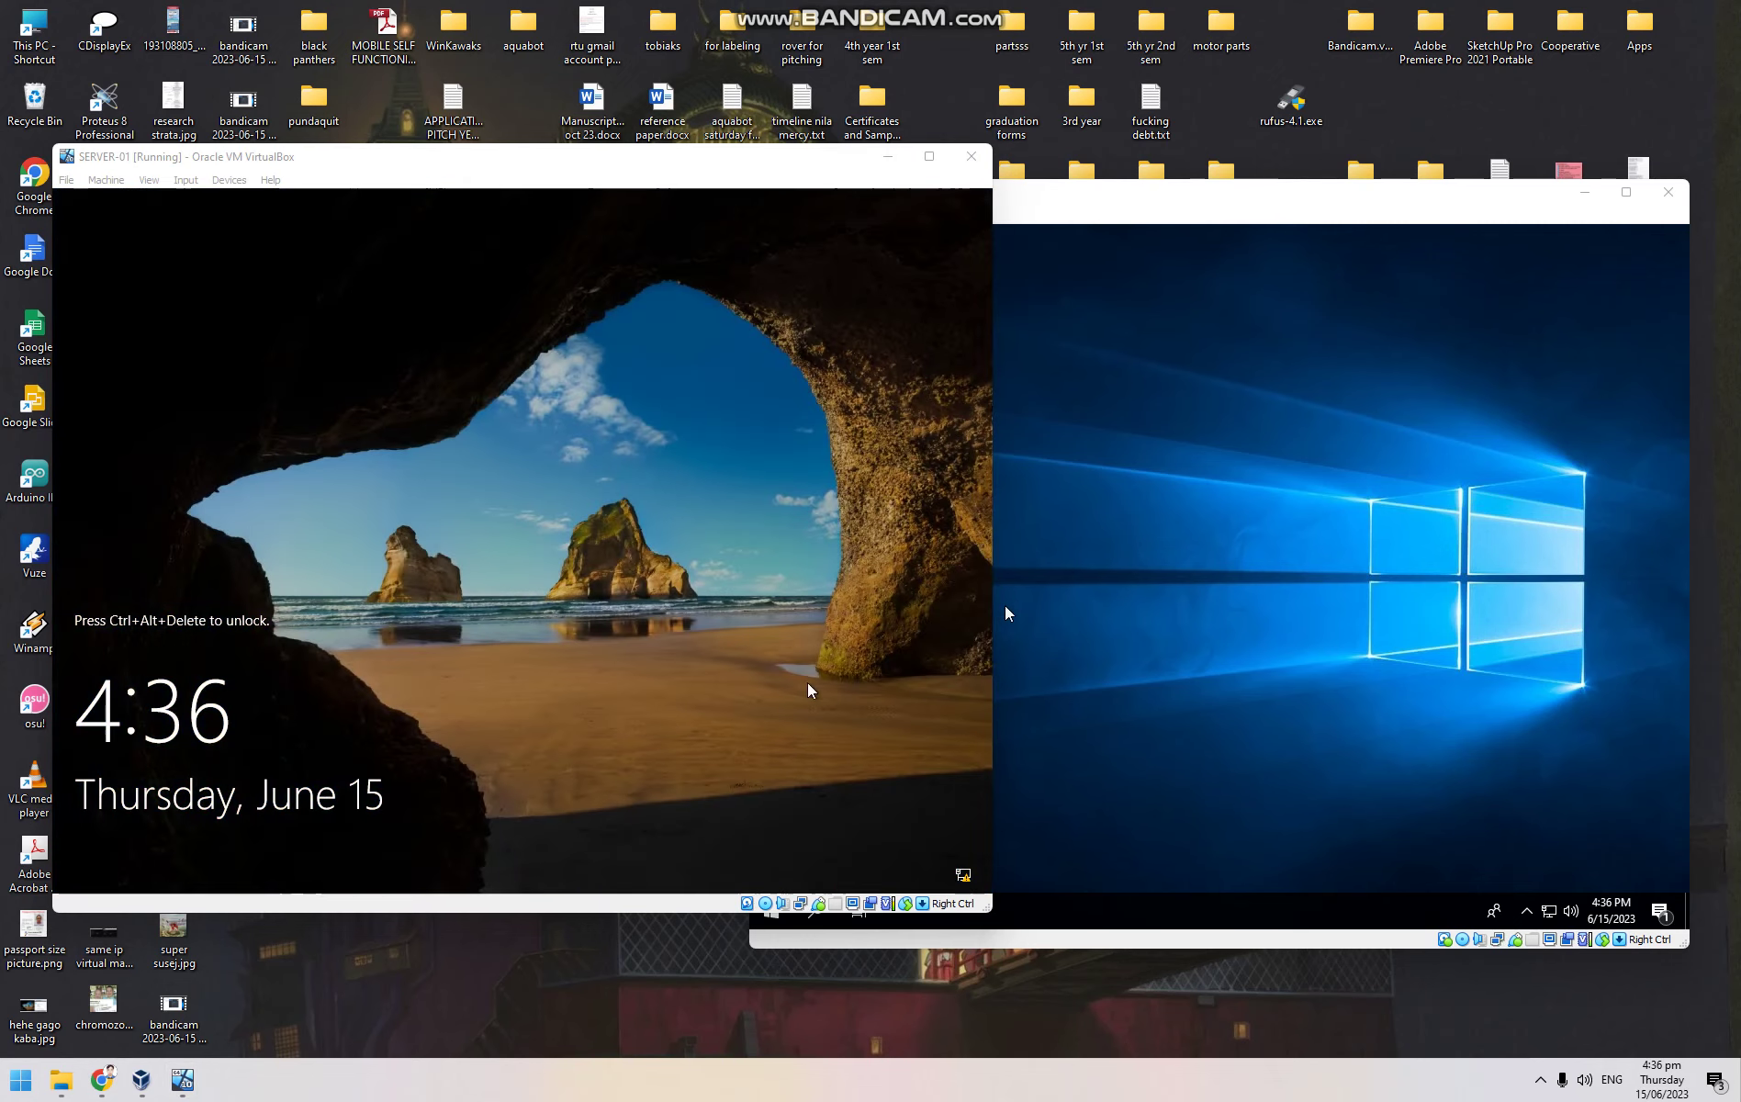
{"action": "left_click", "coordinate": [668, 684]}
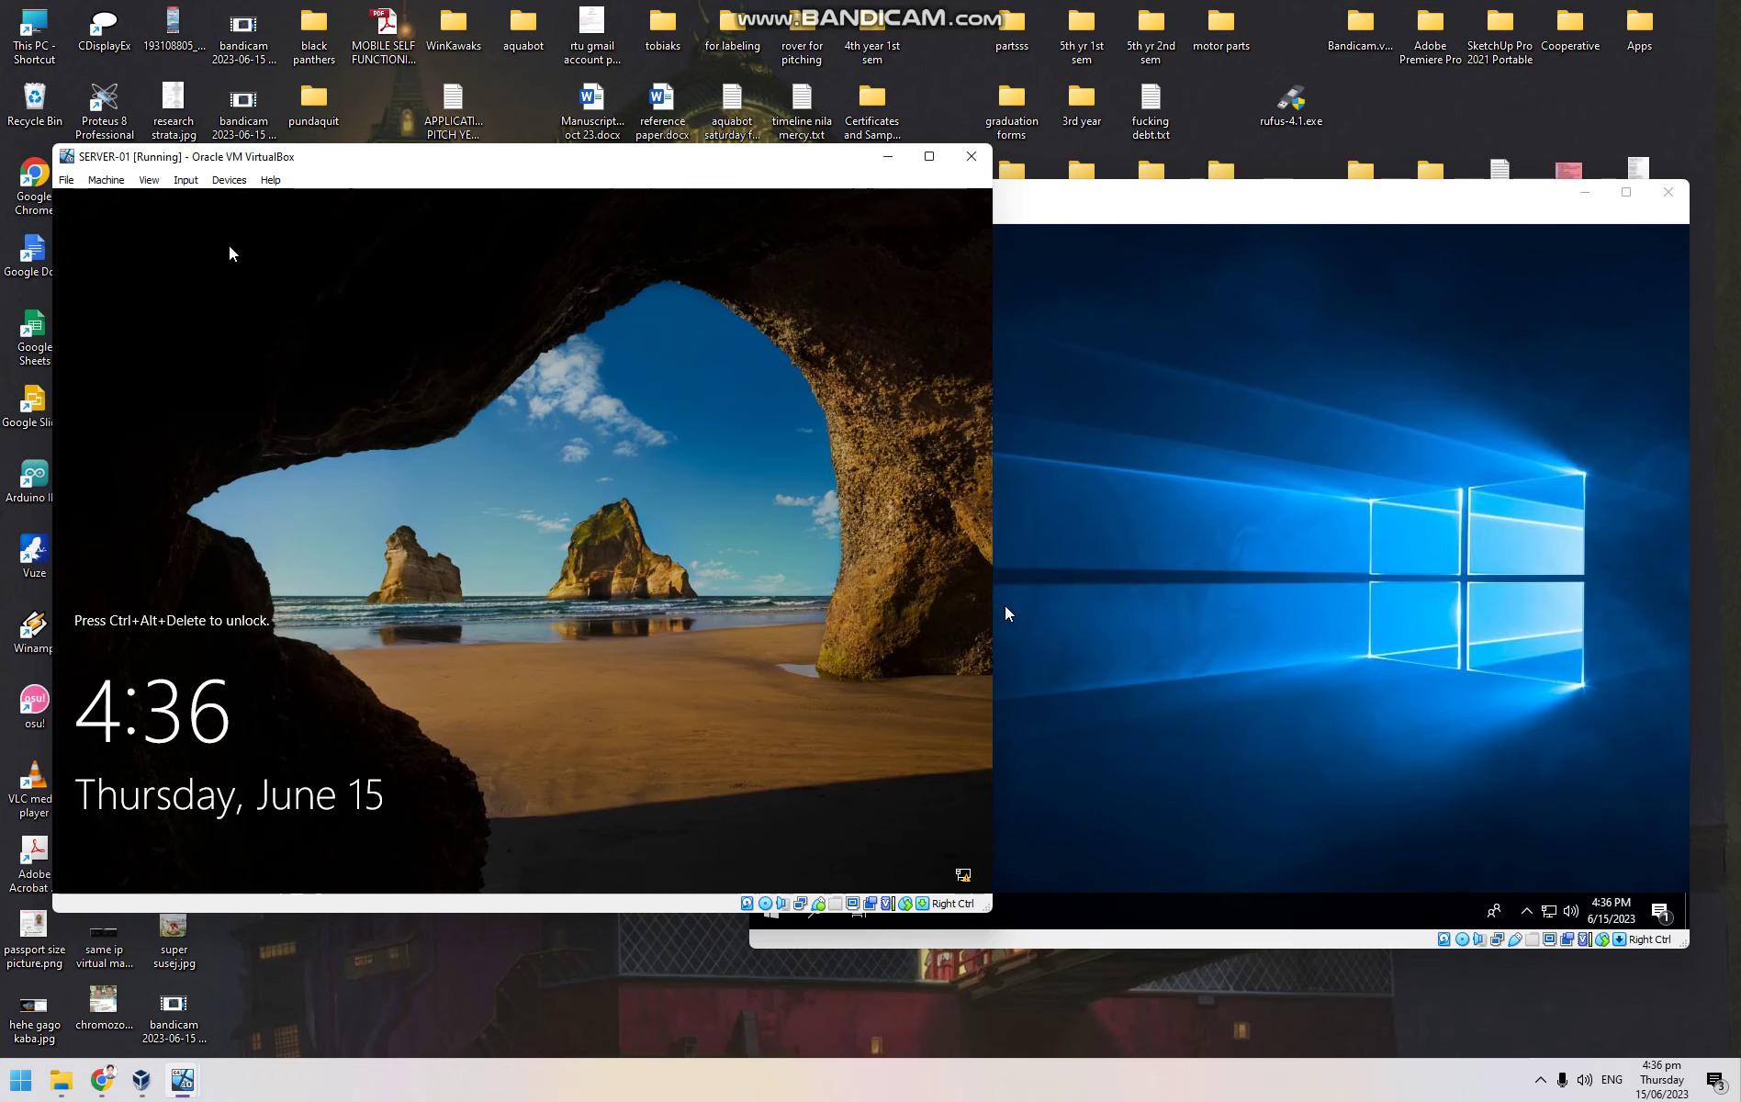
{"action": "left_click", "coordinate": [185, 180]}
{"action": "mouse_move", "coordinate": [220, 201]}
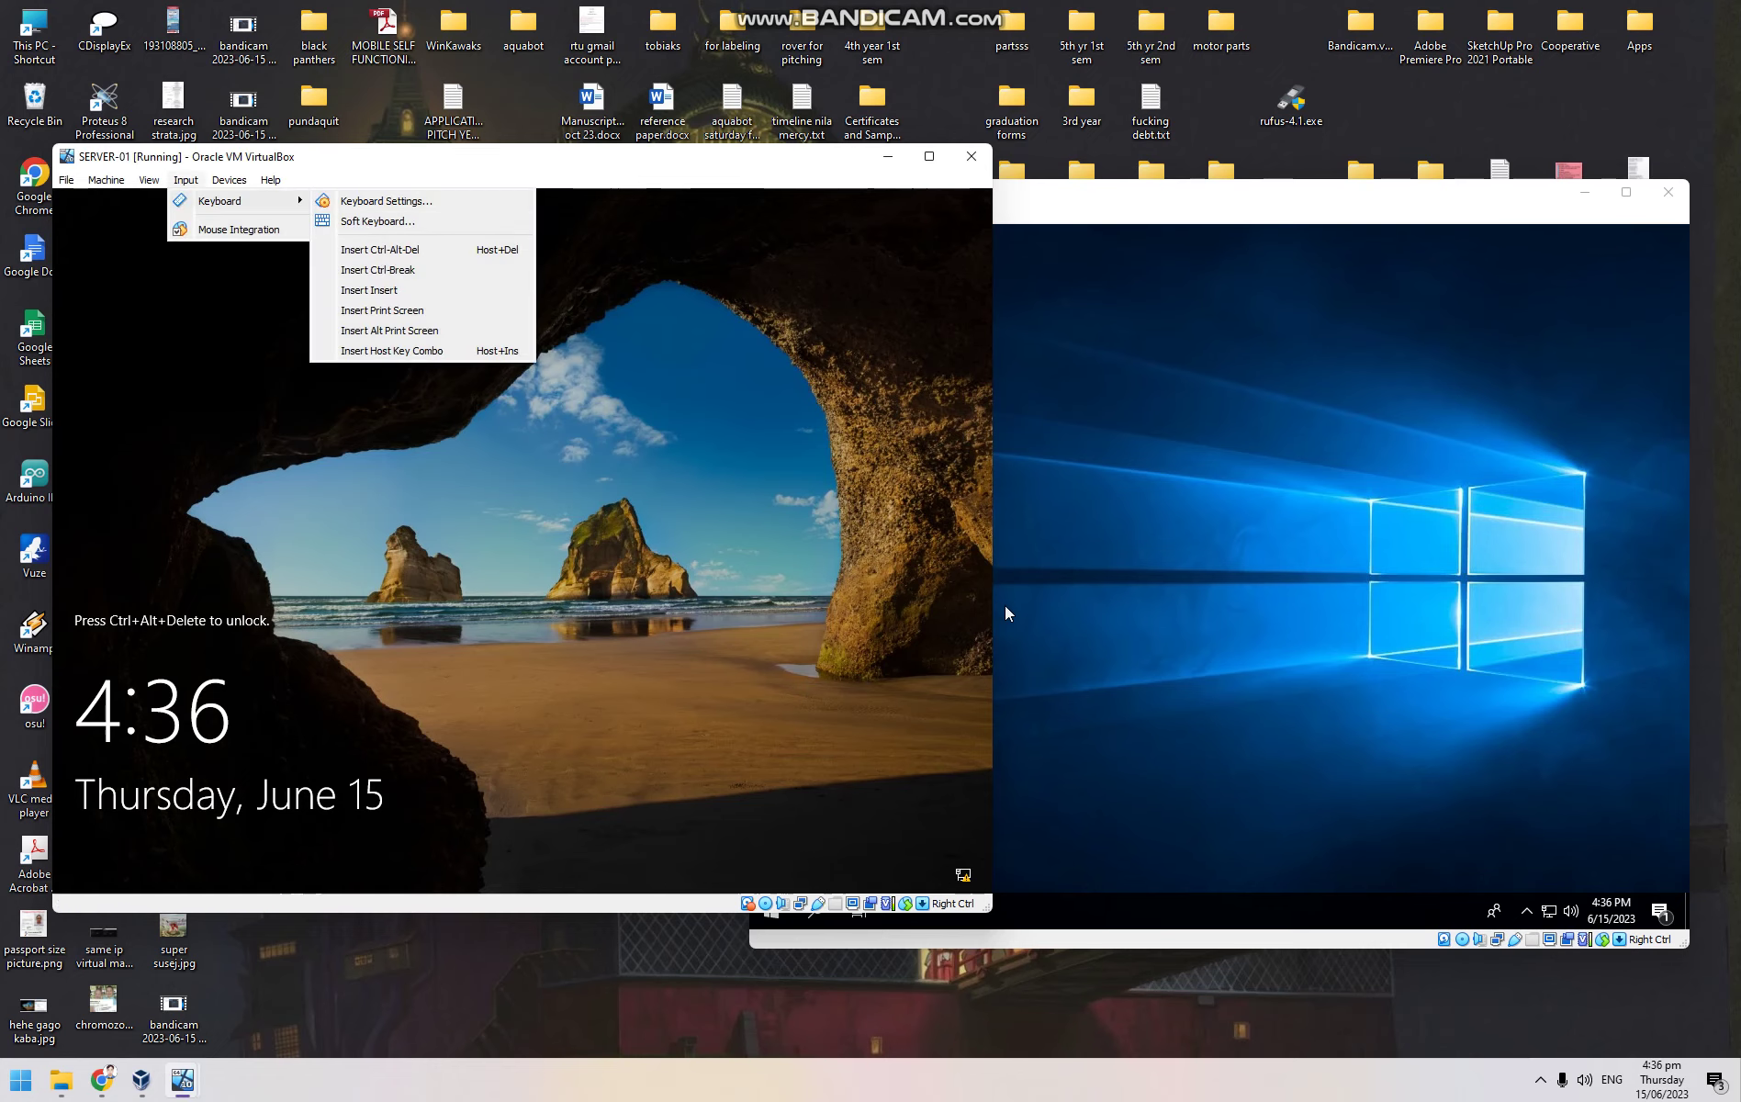
{"action": "left_click", "coordinate": [379, 248]}
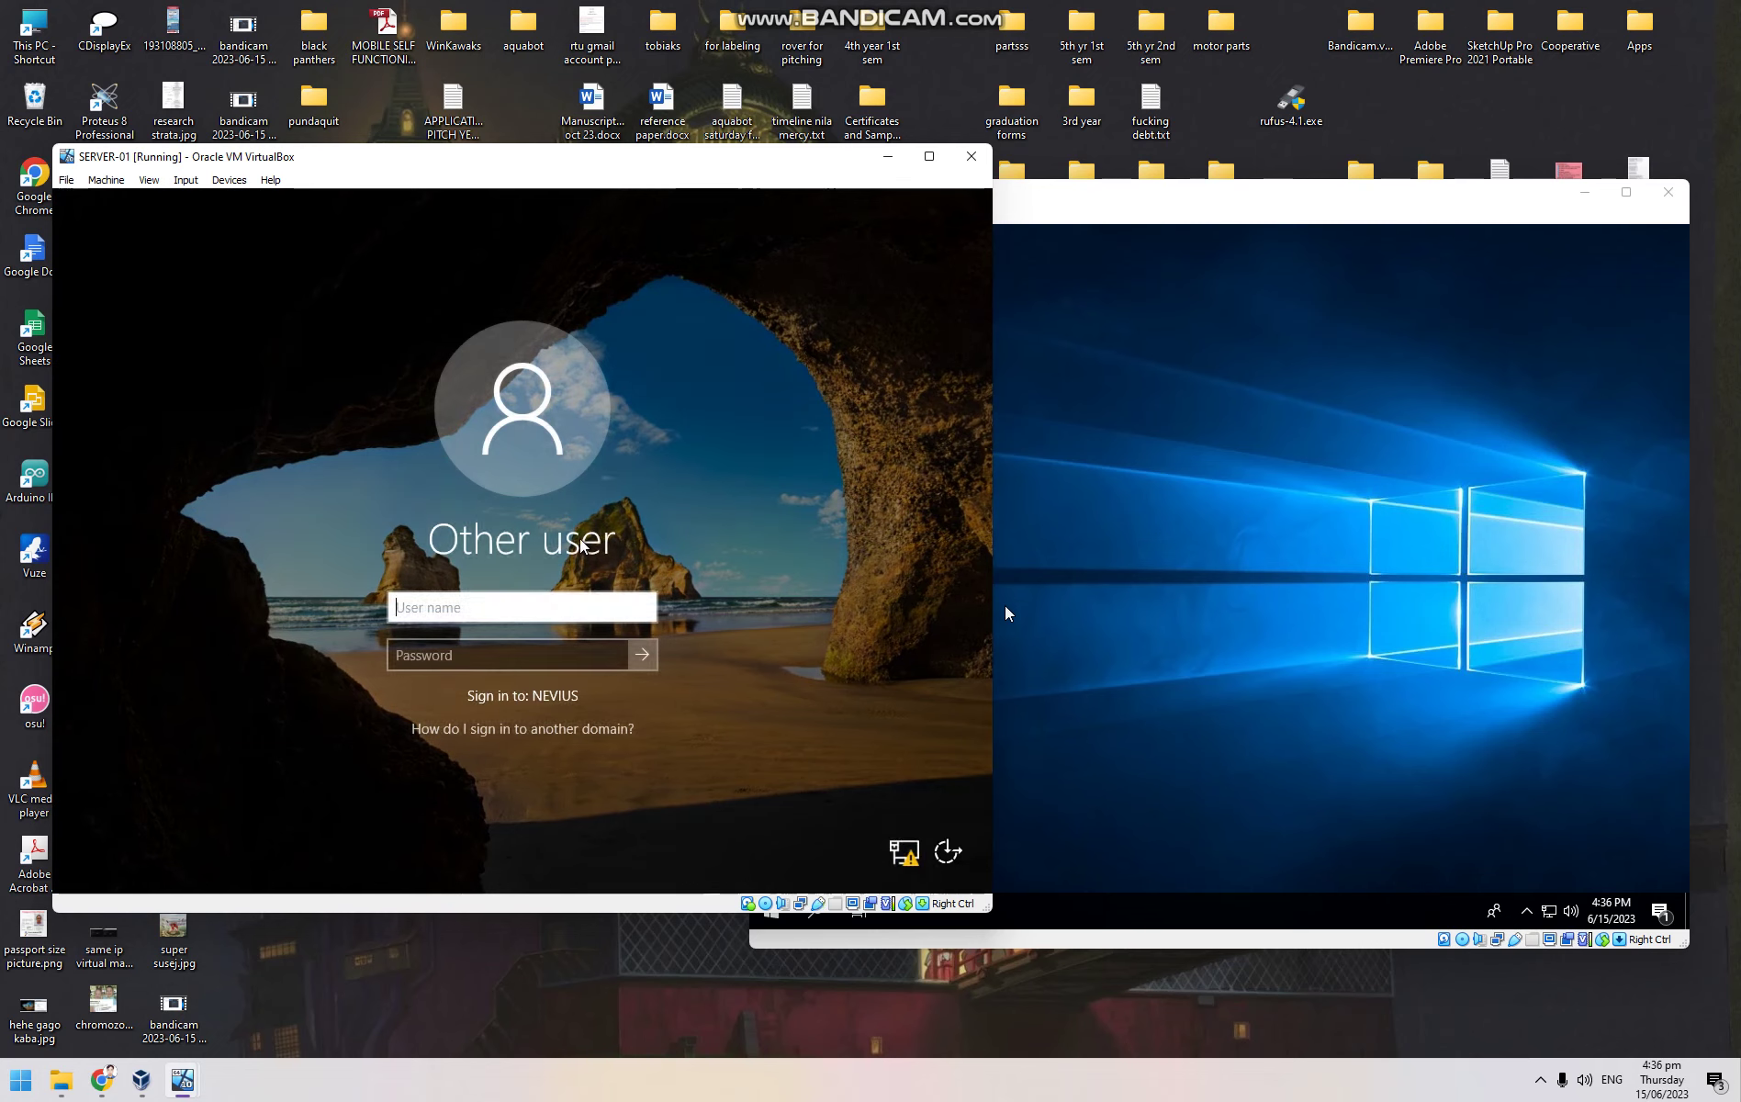
Sign in as administrator with the account password
{"action": "type", "text": "a"}
{"action": "key", "text": "BackSpace"}
{"action": "type", "text": "administrator"}
{"action": "key", "text": "Tab"}
{"action": "type", "text": "•••••••"}
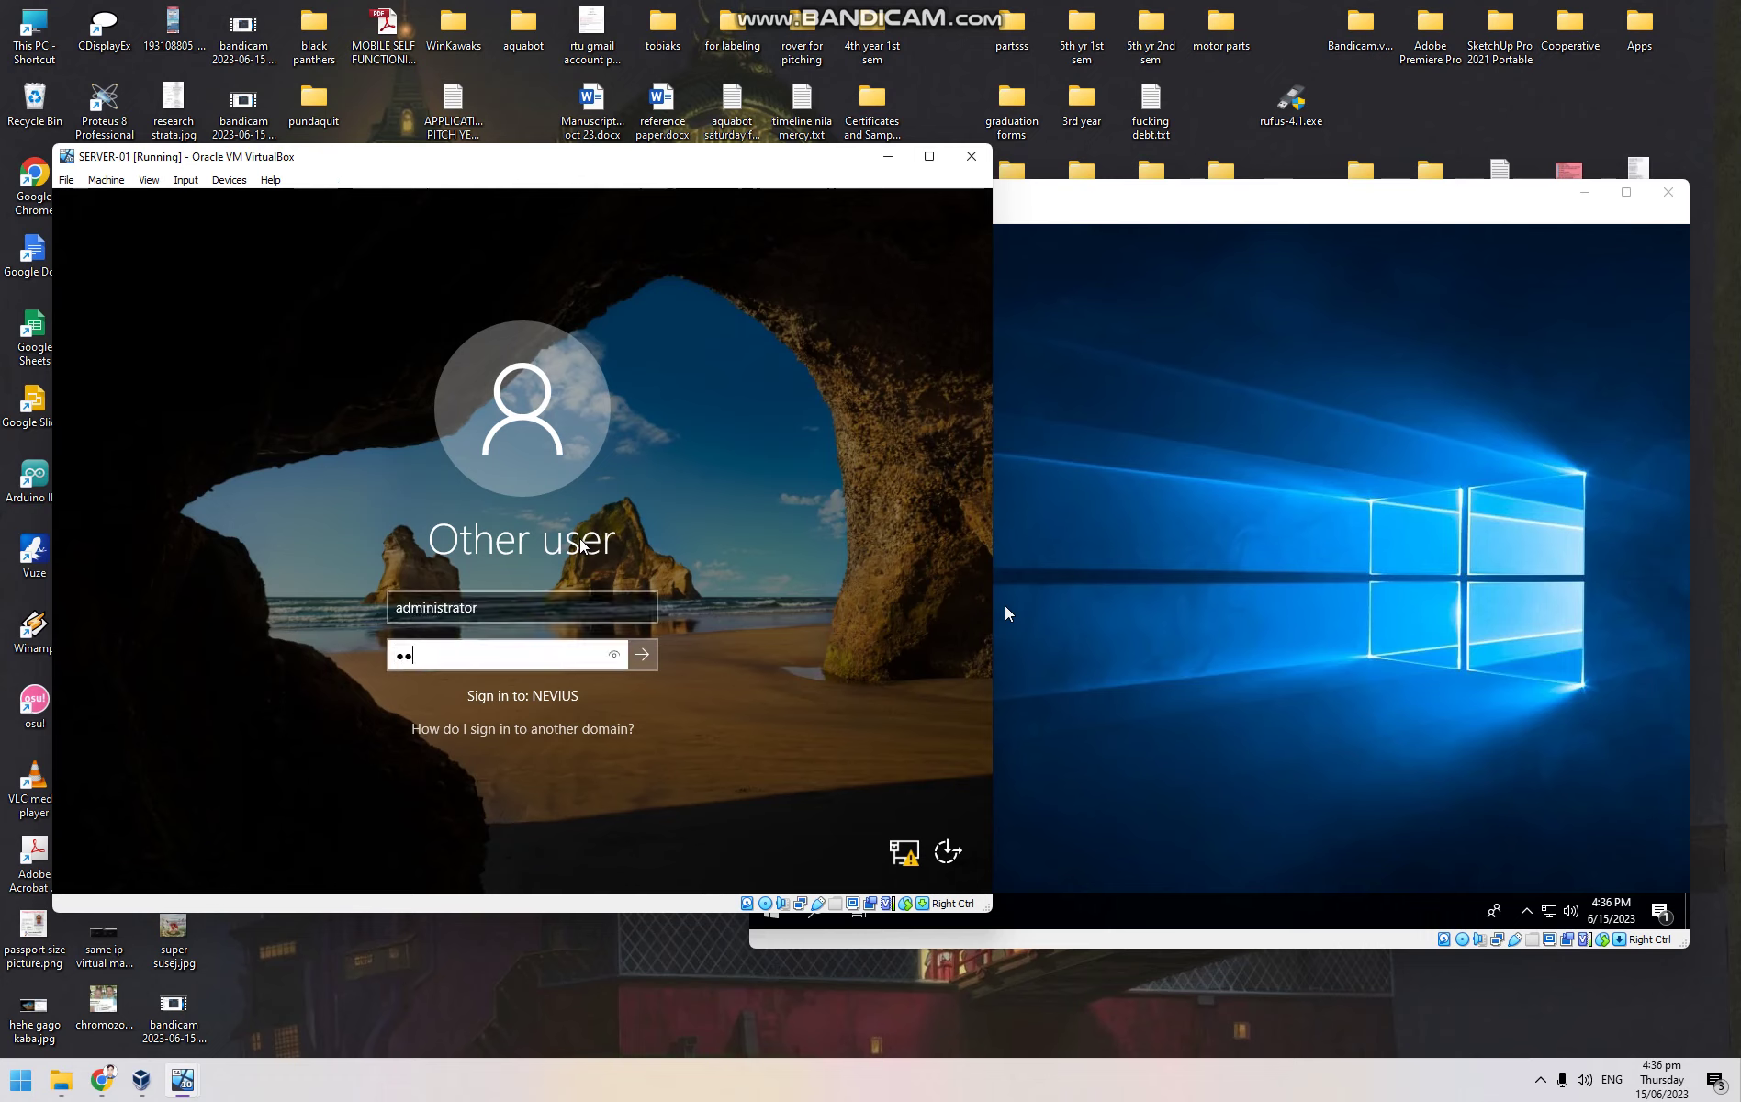
{"action": "type", "text": "••"}
{"action": "key", "text": "Return"}
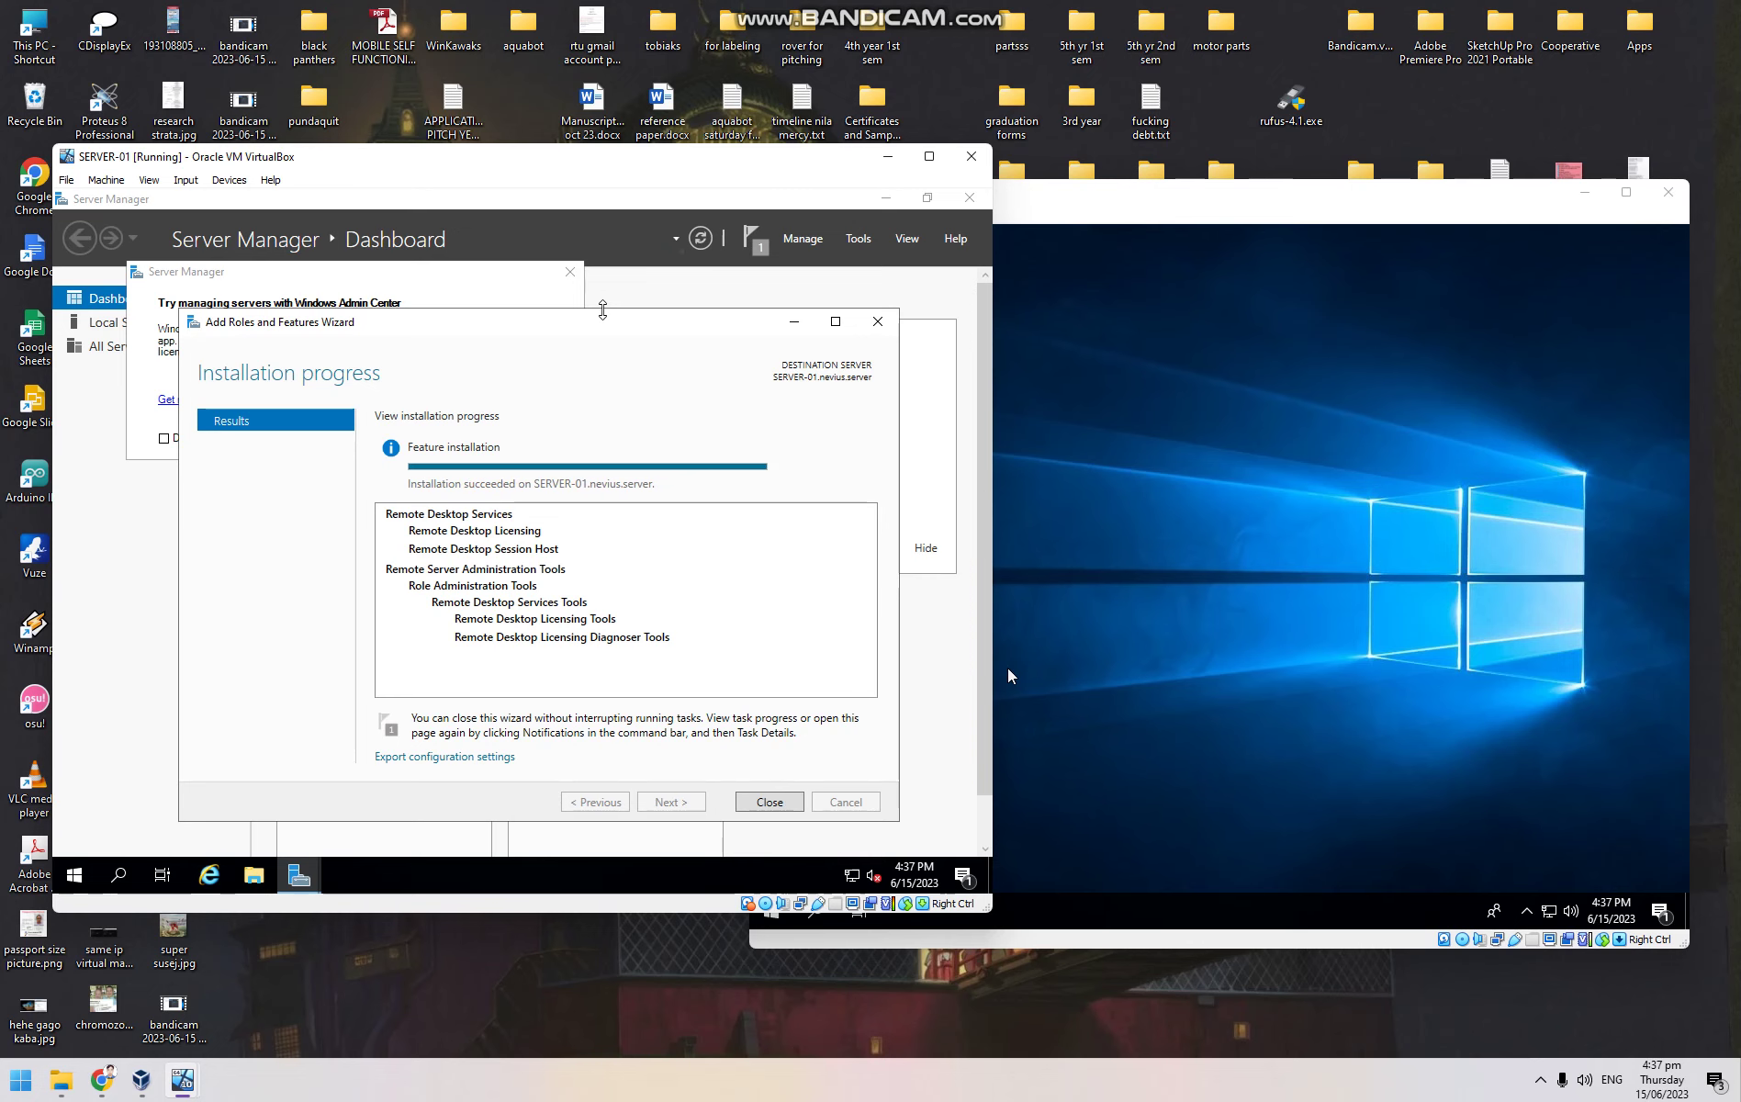
Close the finished wizard and dismiss the Windows Admin Center prompt and installation notification
{"action": "left_click_drag", "start_coordinate": [696, 161], "coordinate": [716, 199]}
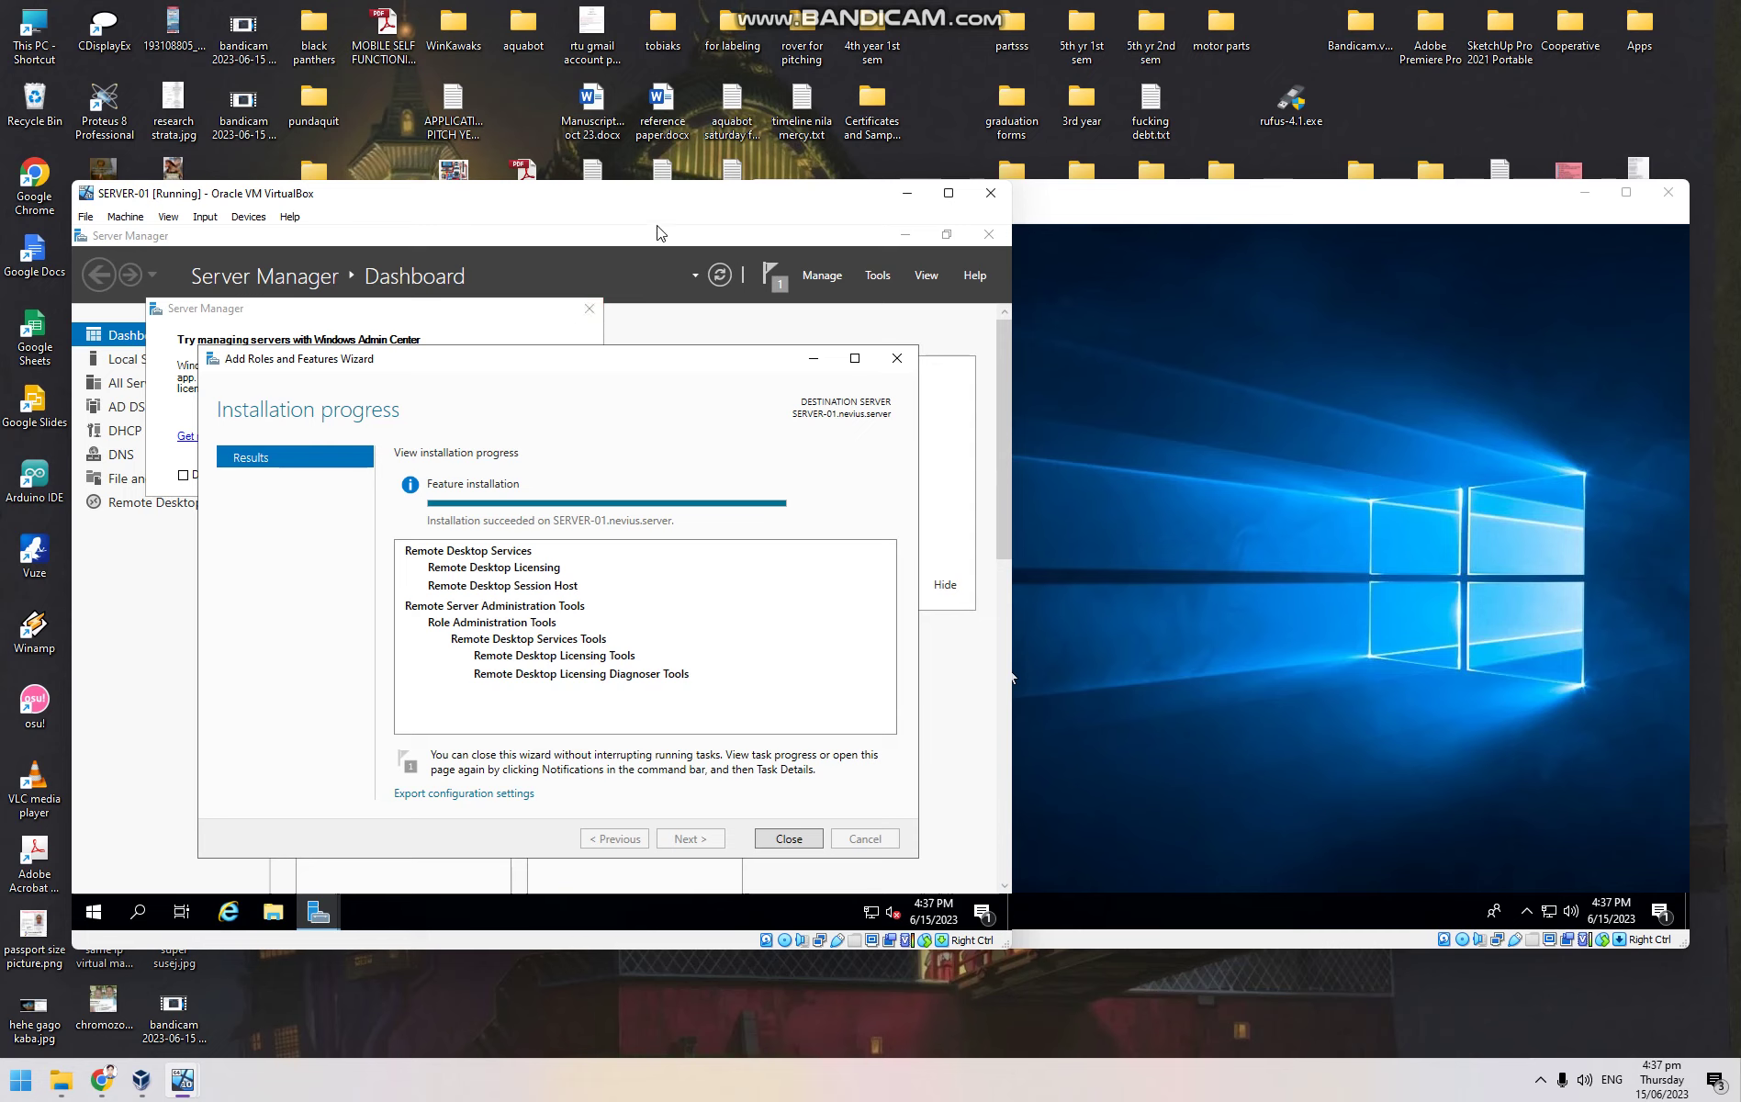
{"action": "left_click", "coordinate": [790, 837]}
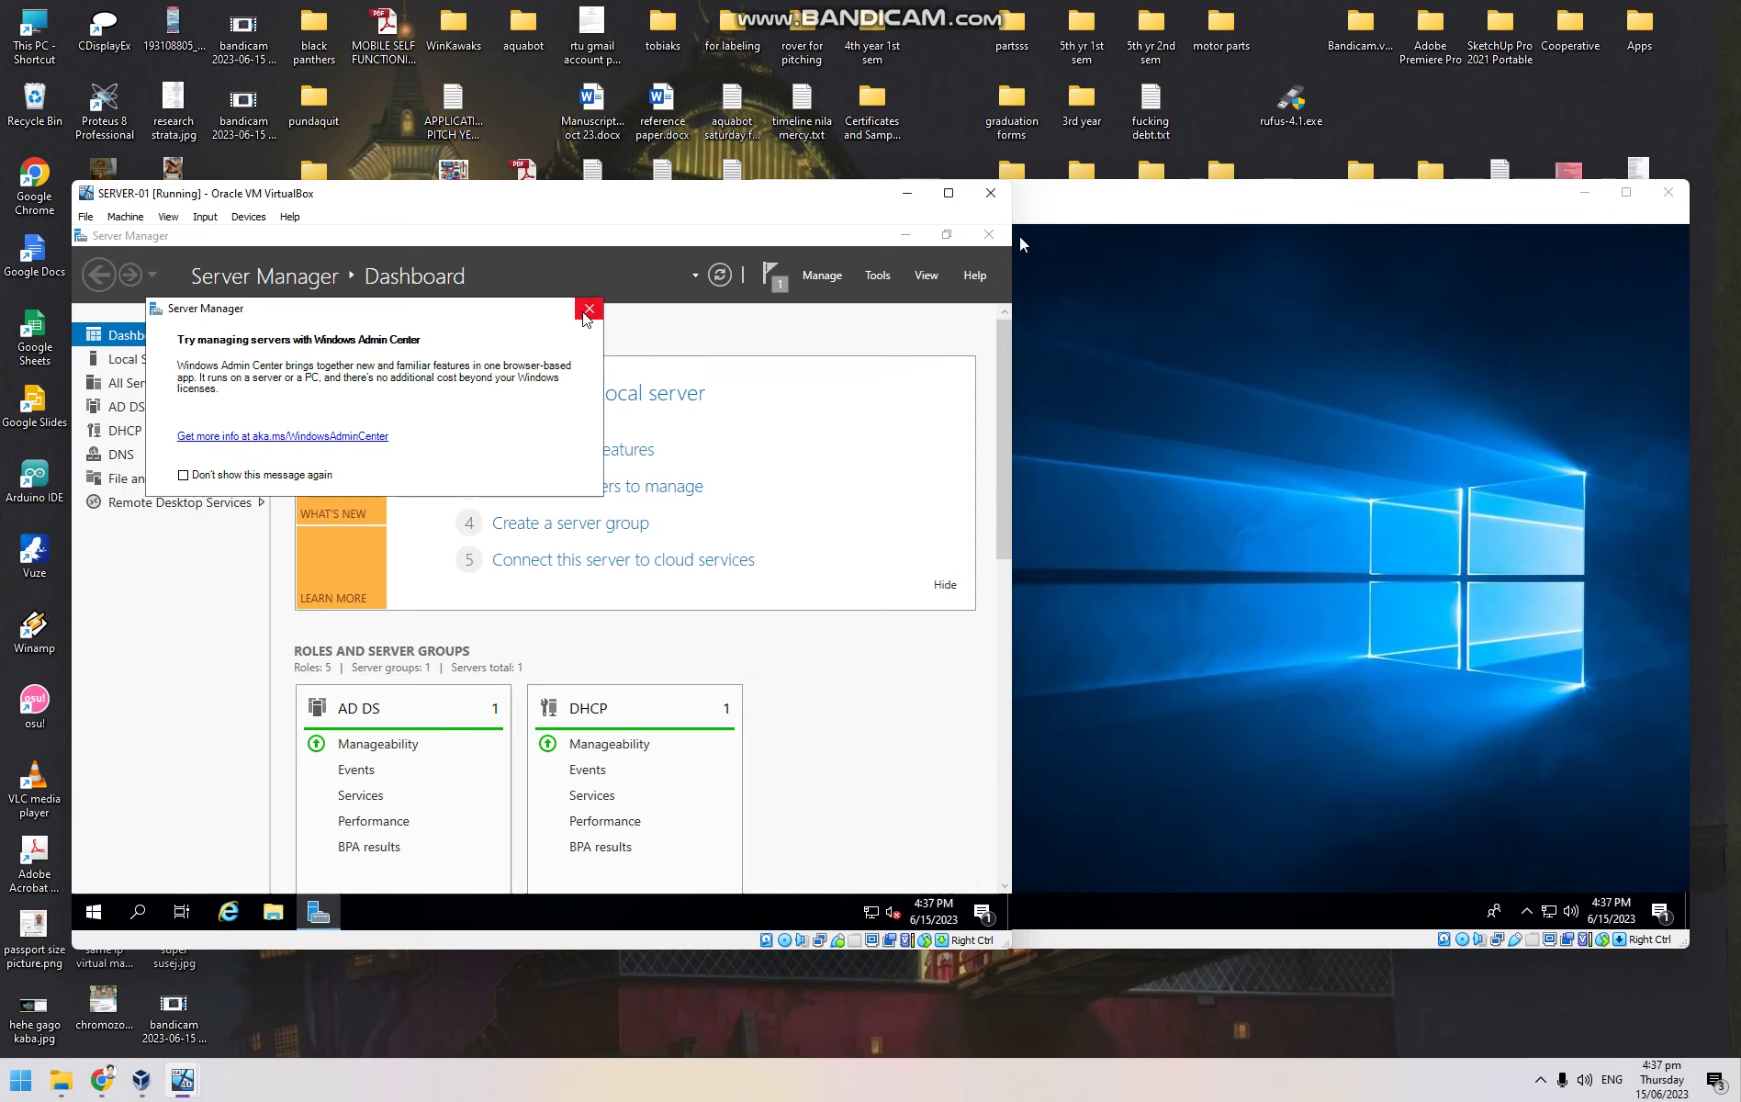
{"action": "left_click", "coordinate": [587, 309]}
{"action": "left_click", "coordinate": [770, 275]}
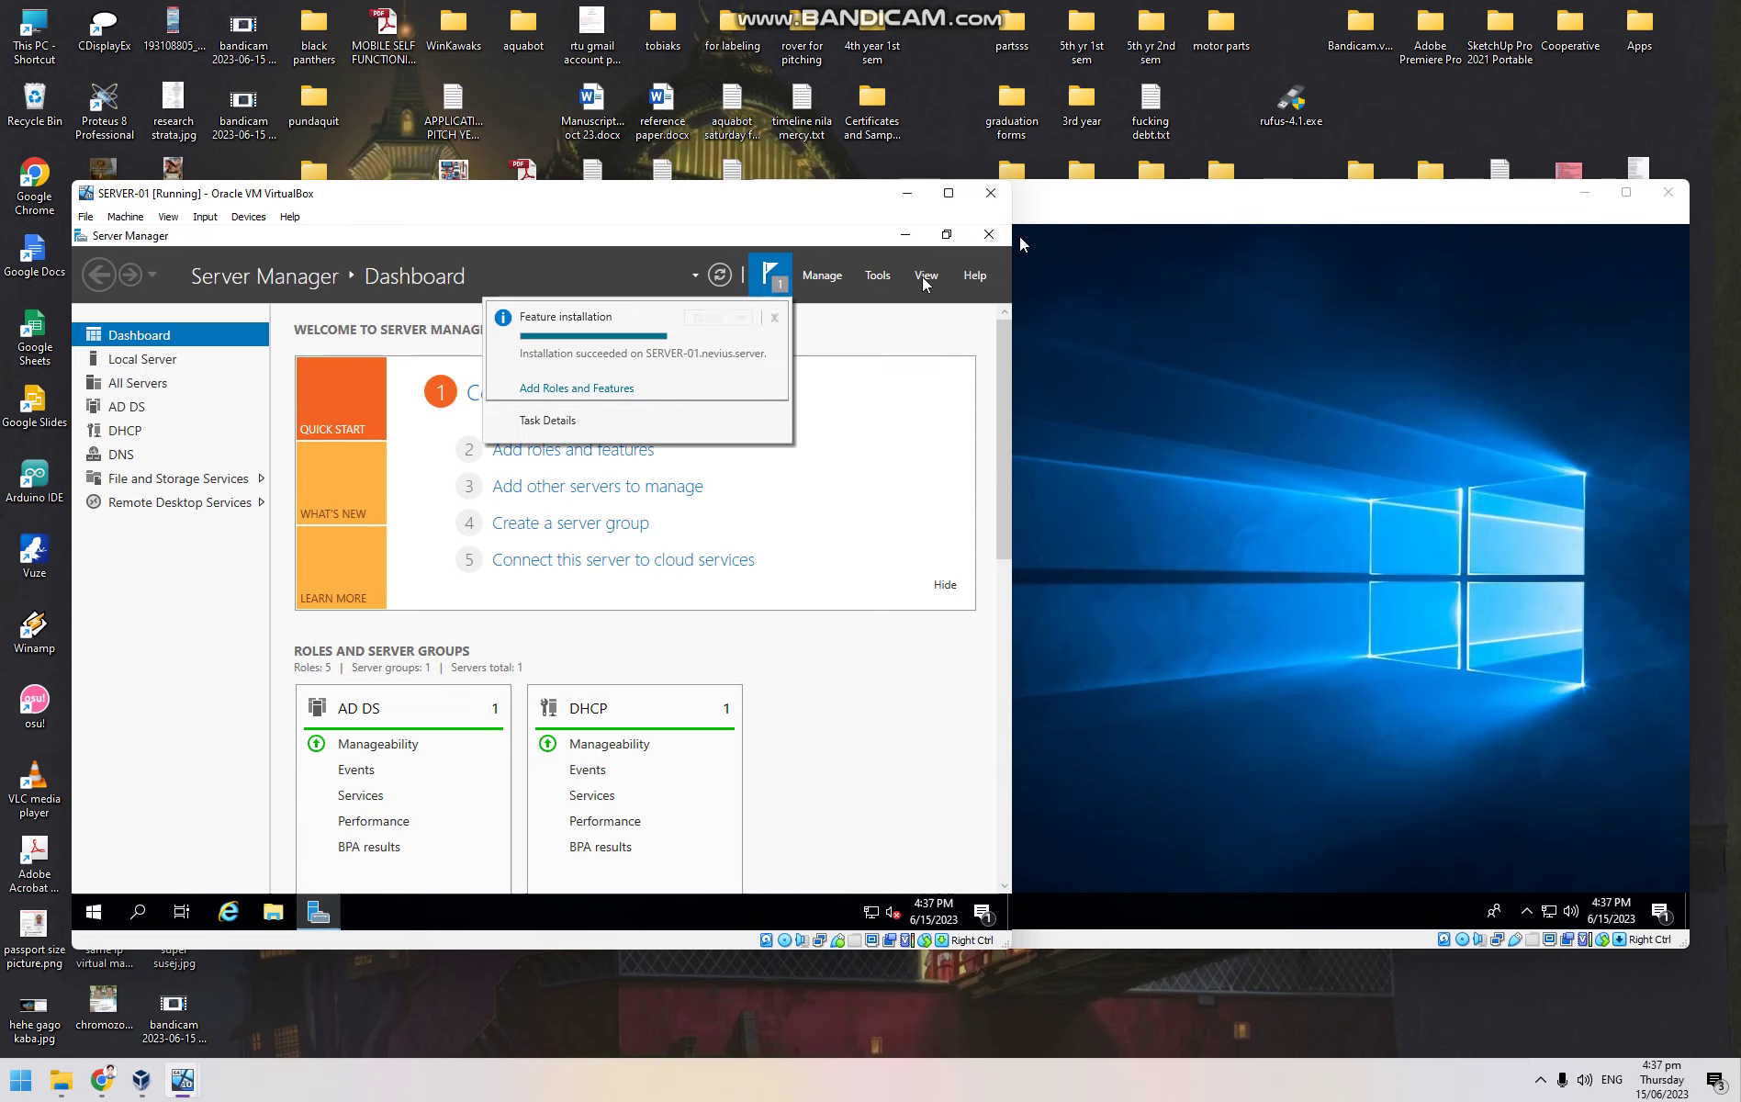
{"action": "left_click", "coordinate": [854, 280]}
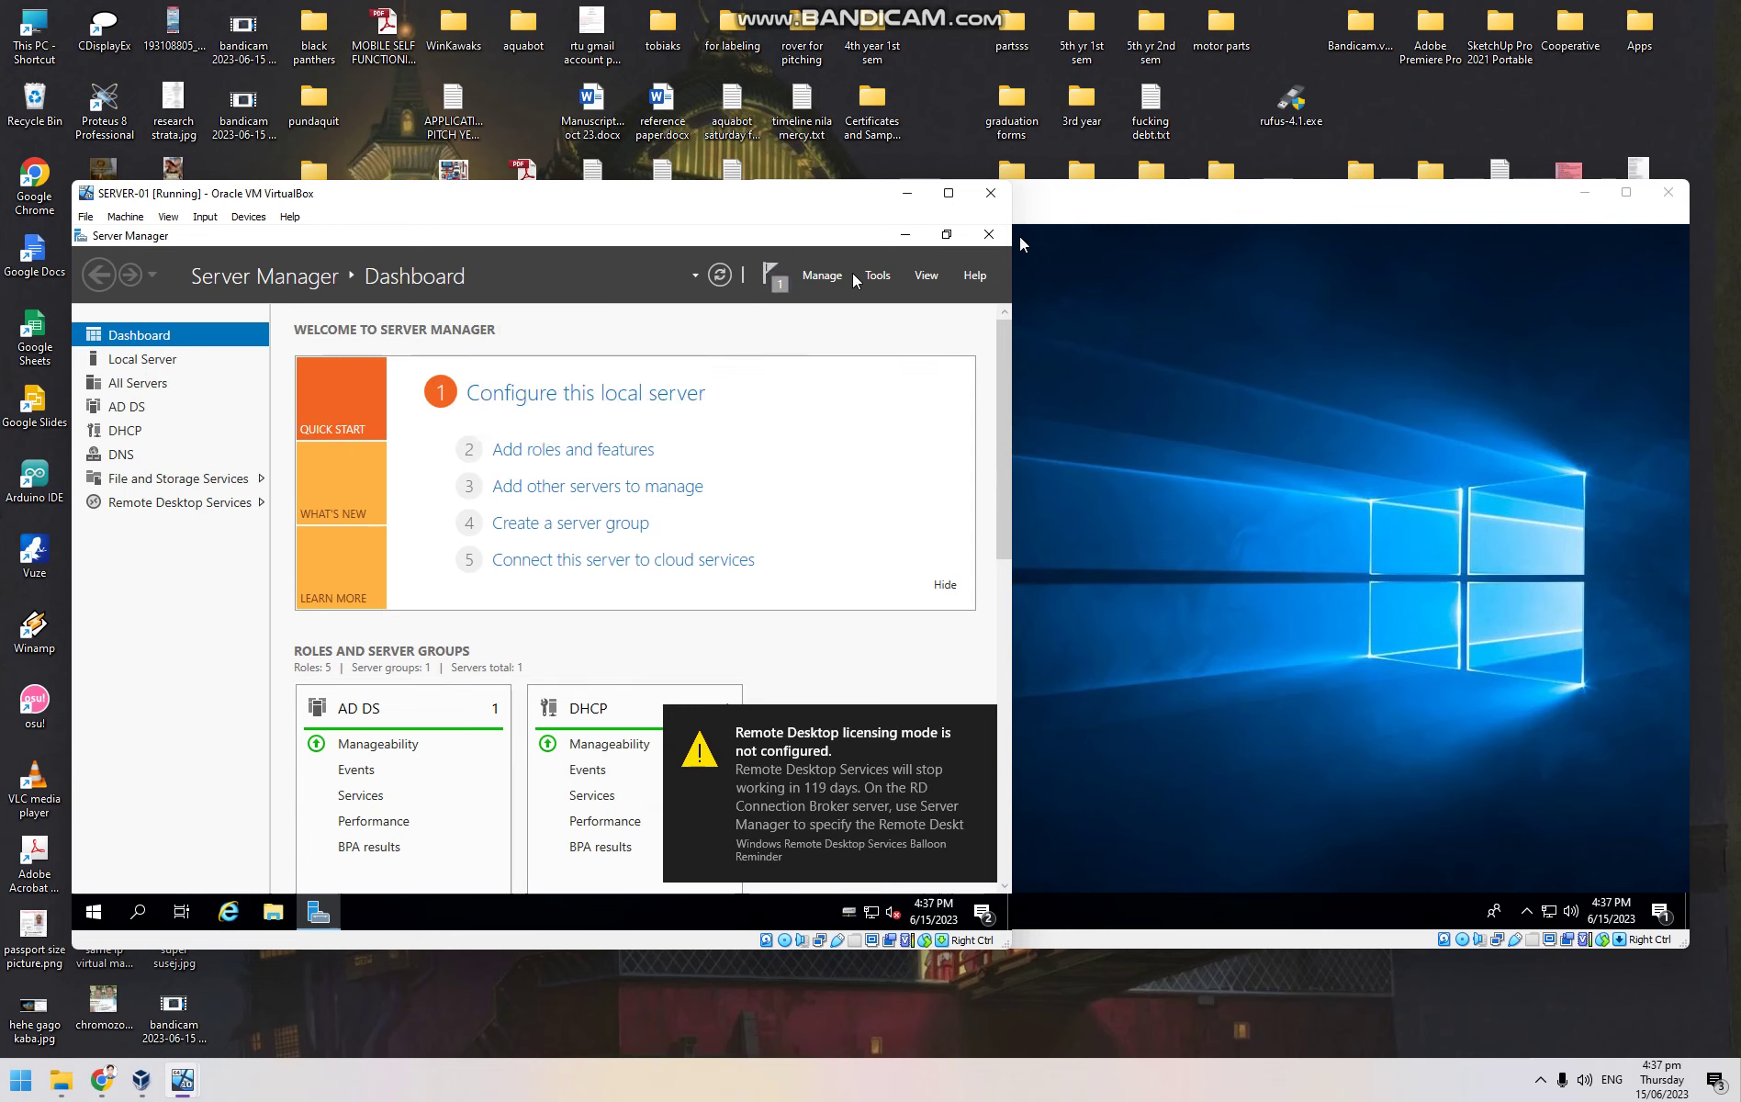
Browse Tools > Remote Desktop Services, dismissing the licensing mode warning, then close the menu
{"action": "left_click", "coordinate": [878, 275]}
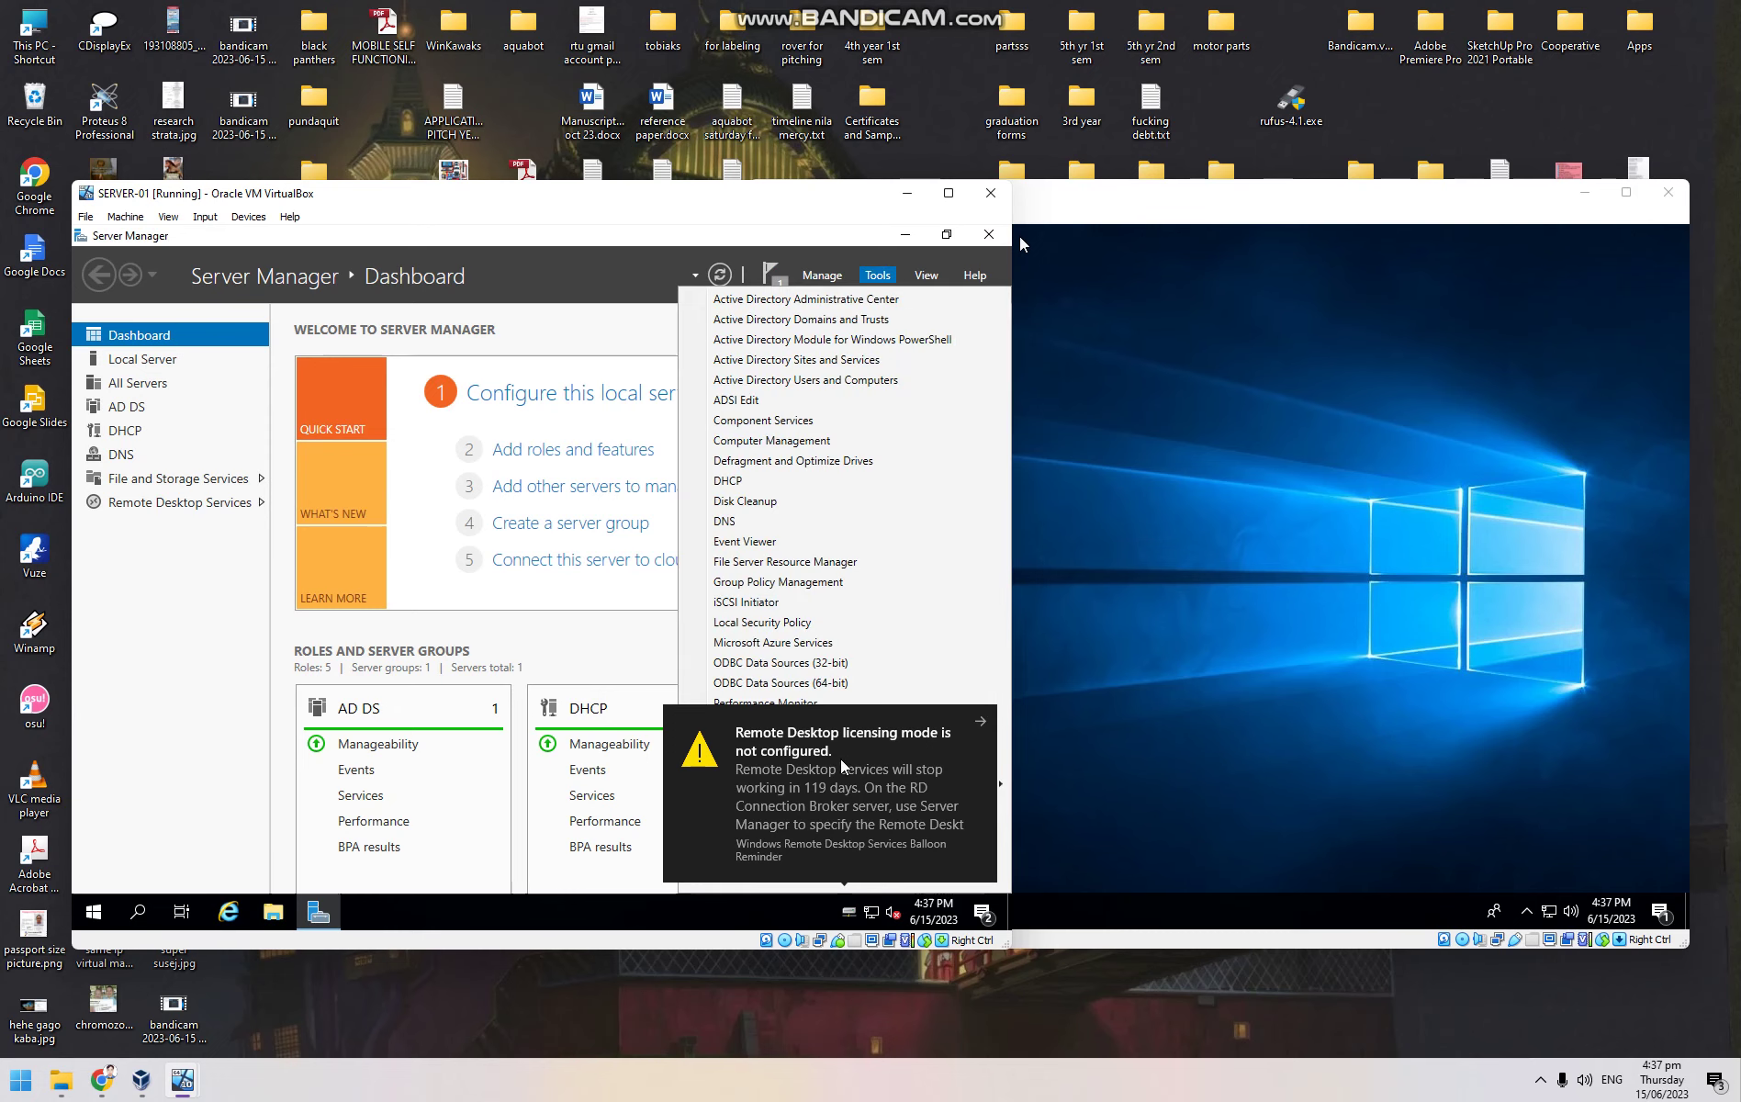
{"action": "left_click", "coordinate": [975, 724]}
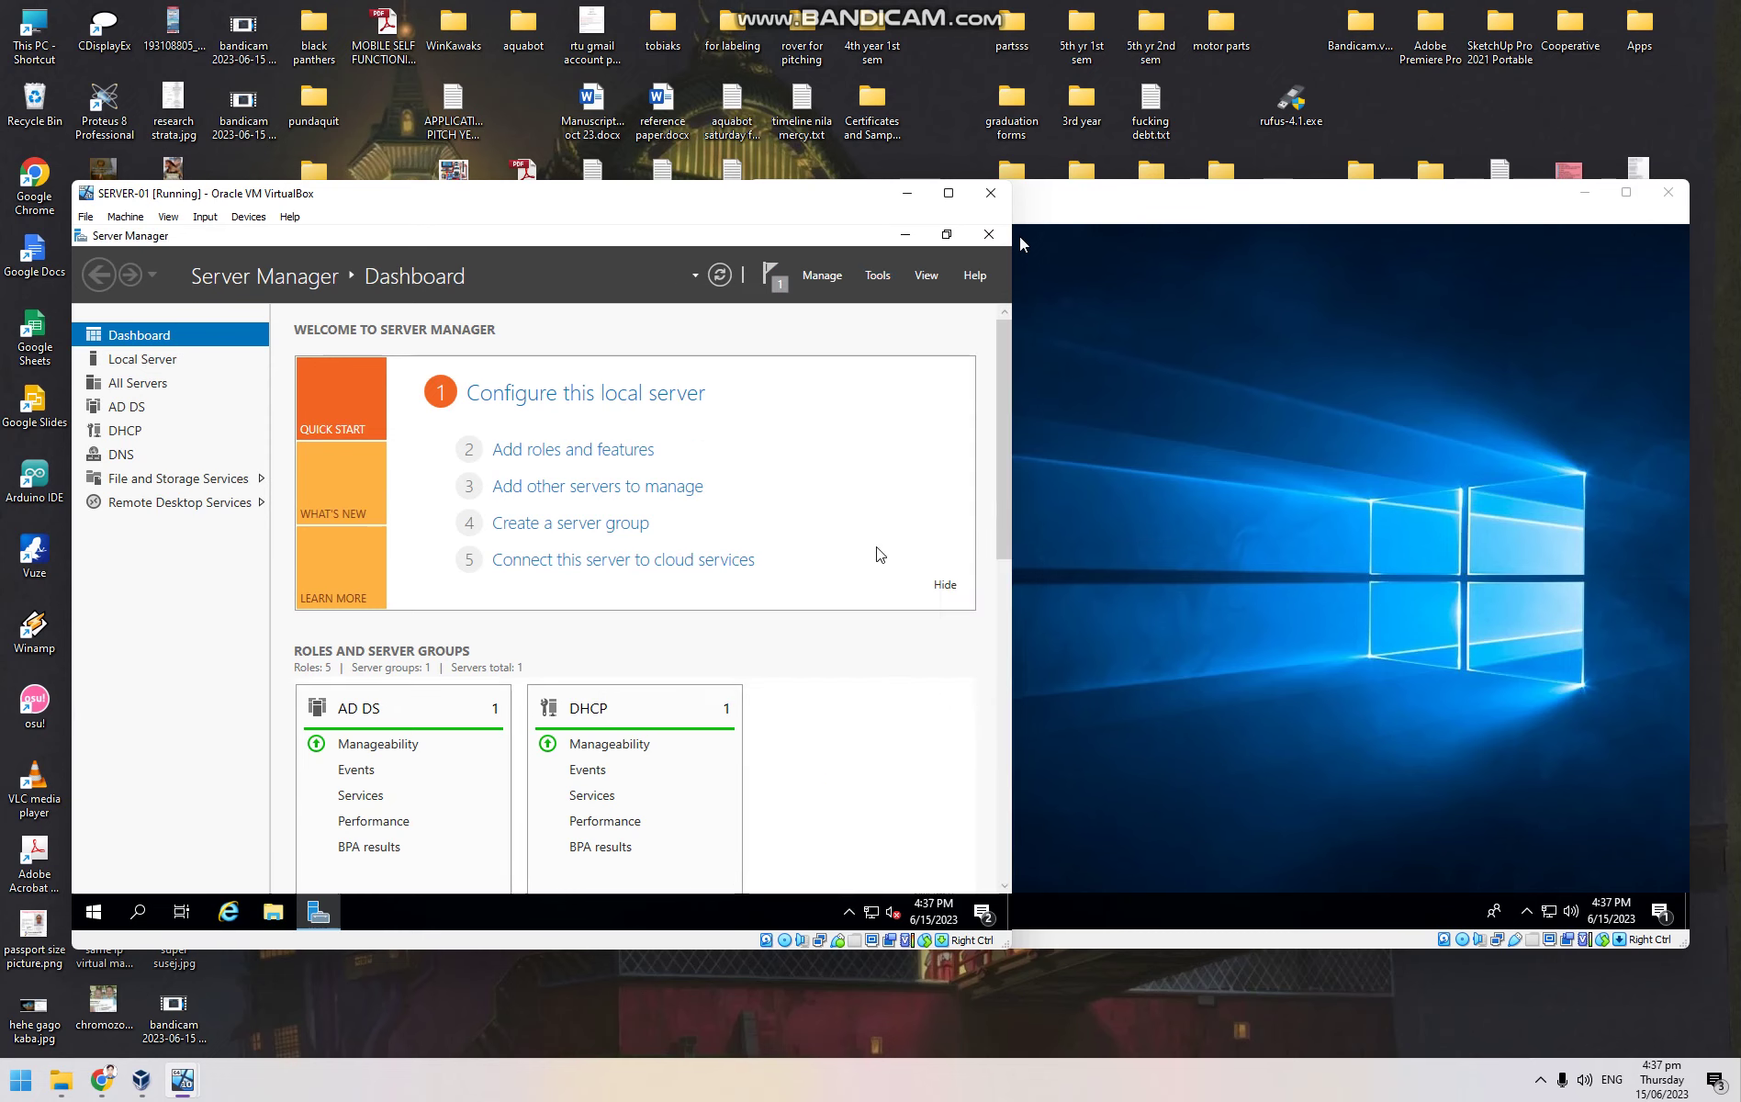
{"action": "left_click", "coordinate": [883, 277]}
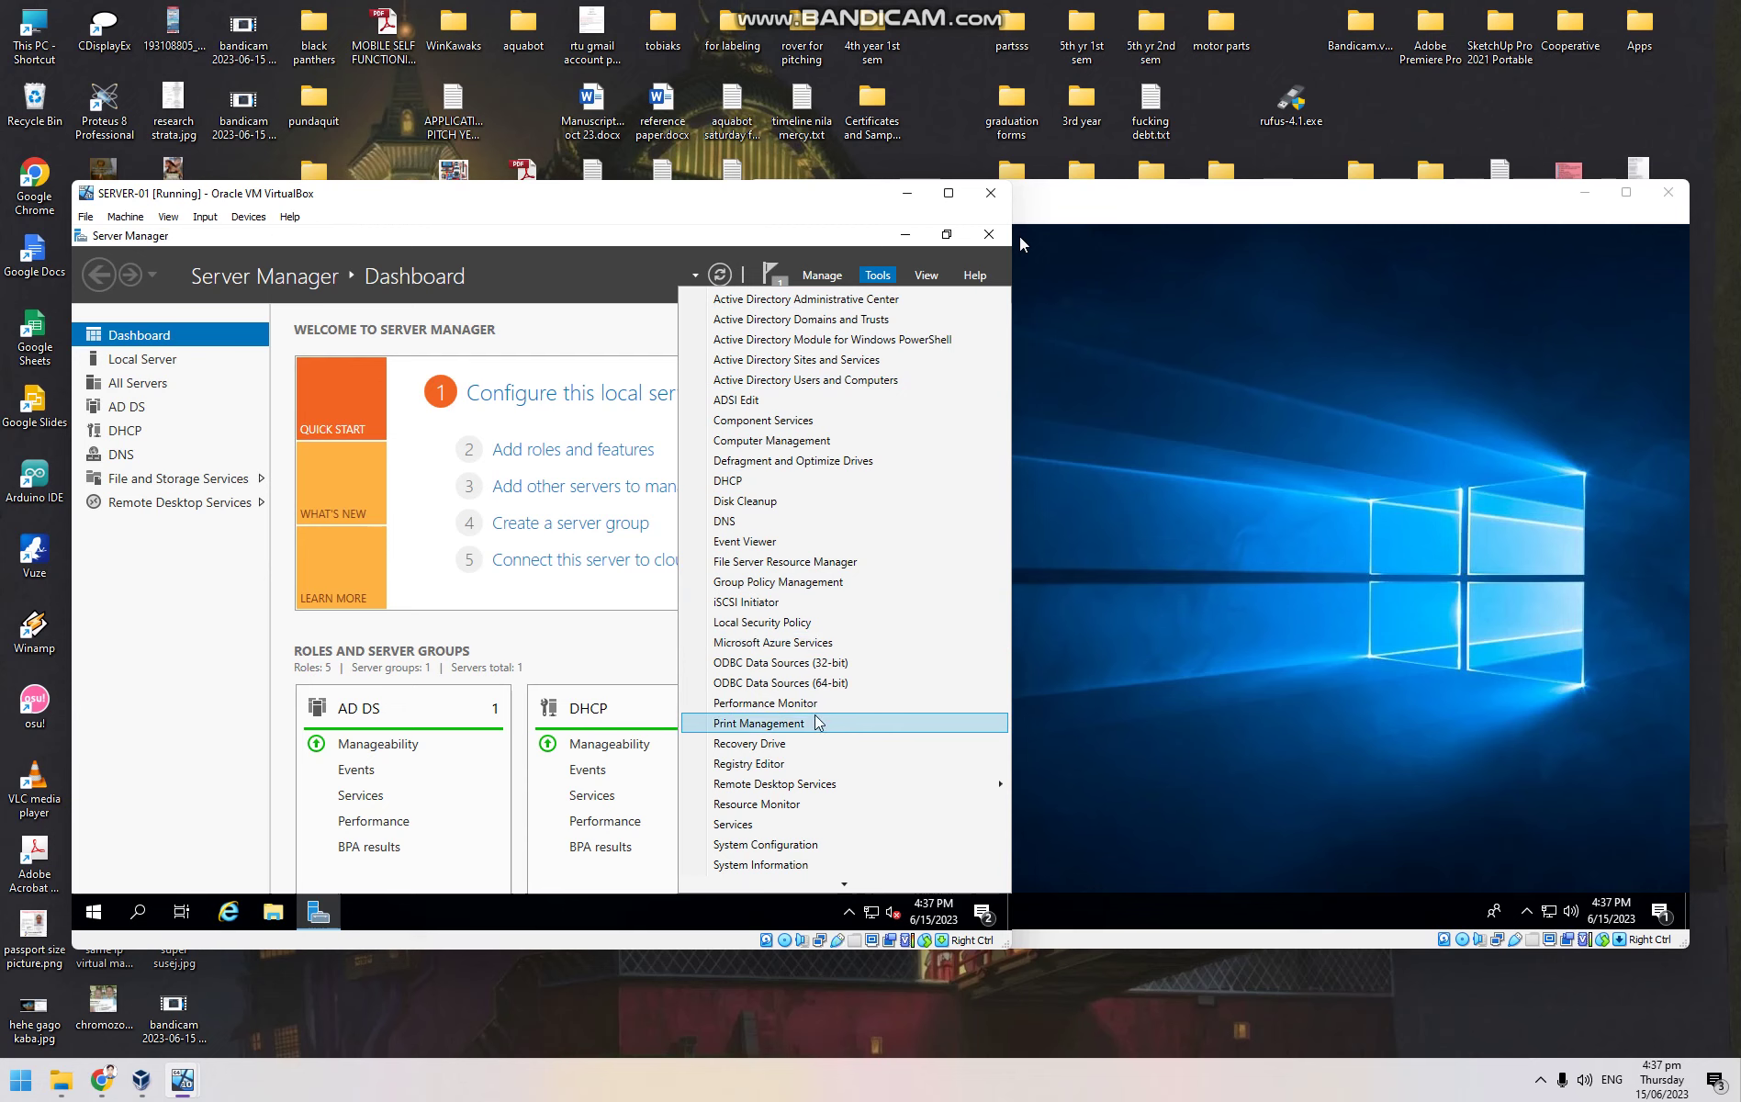
{"action": "scroll", "coordinate": [831, 724], "scroll_direction": "down", "scroll_amount": 3}
{"action": "mouse_move", "coordinate": [815, 676]}
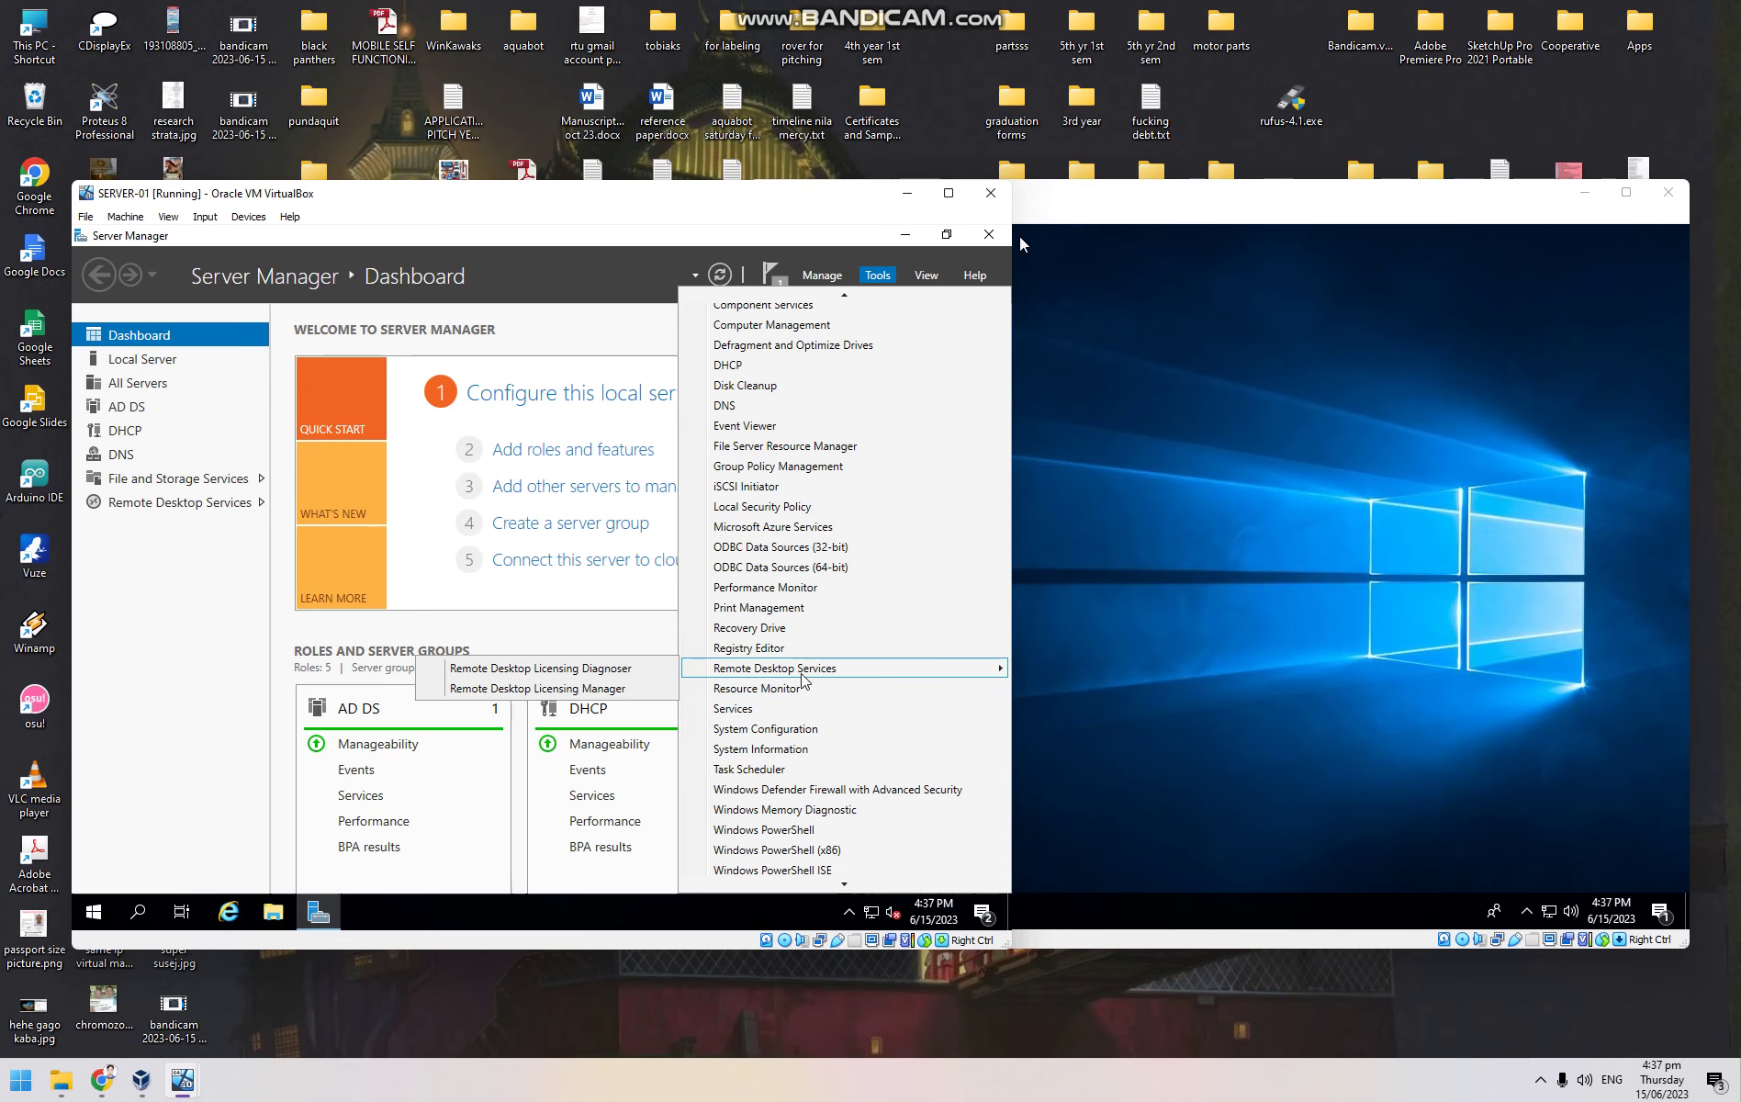
{"action": "left_click", "coordinate": [875, 277]}
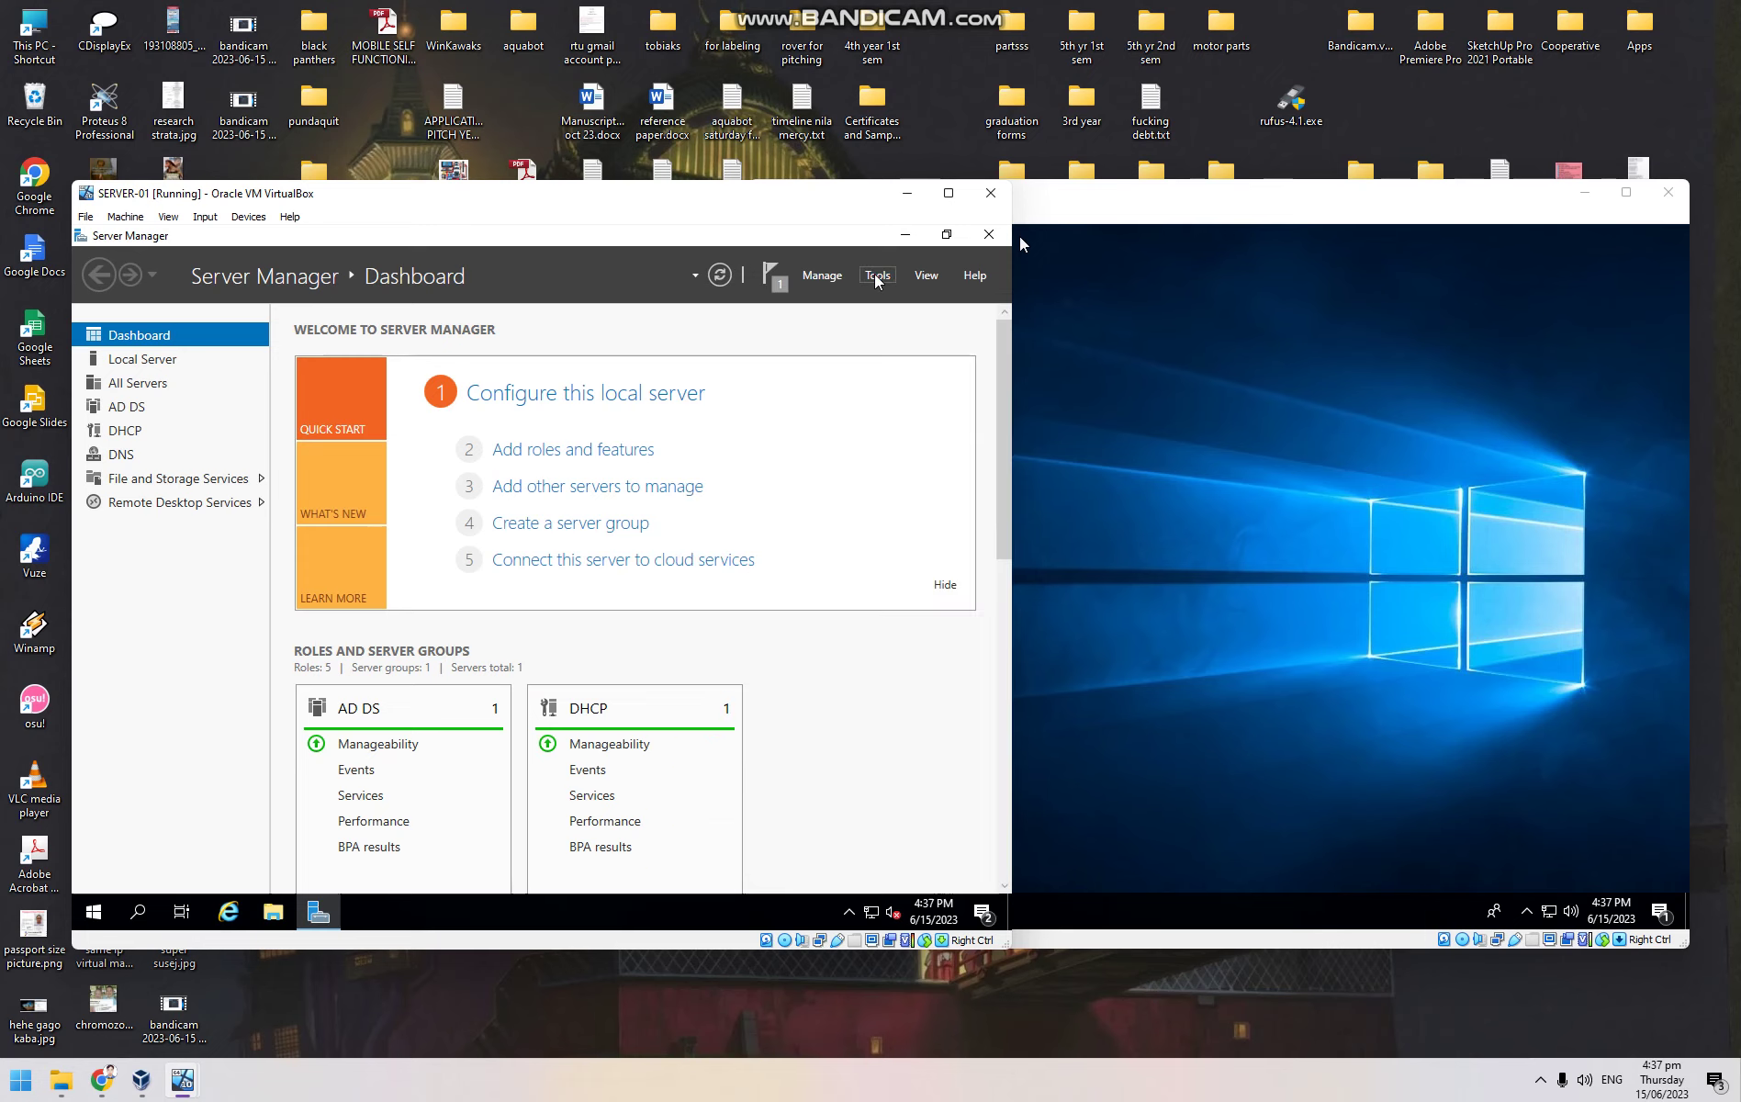
Open Control Panel > System and Security > Allow remote access on SERVER-01
{"action": "left_click", "coordinate": [103, 909]}
{"action": "type", "text": "con"}
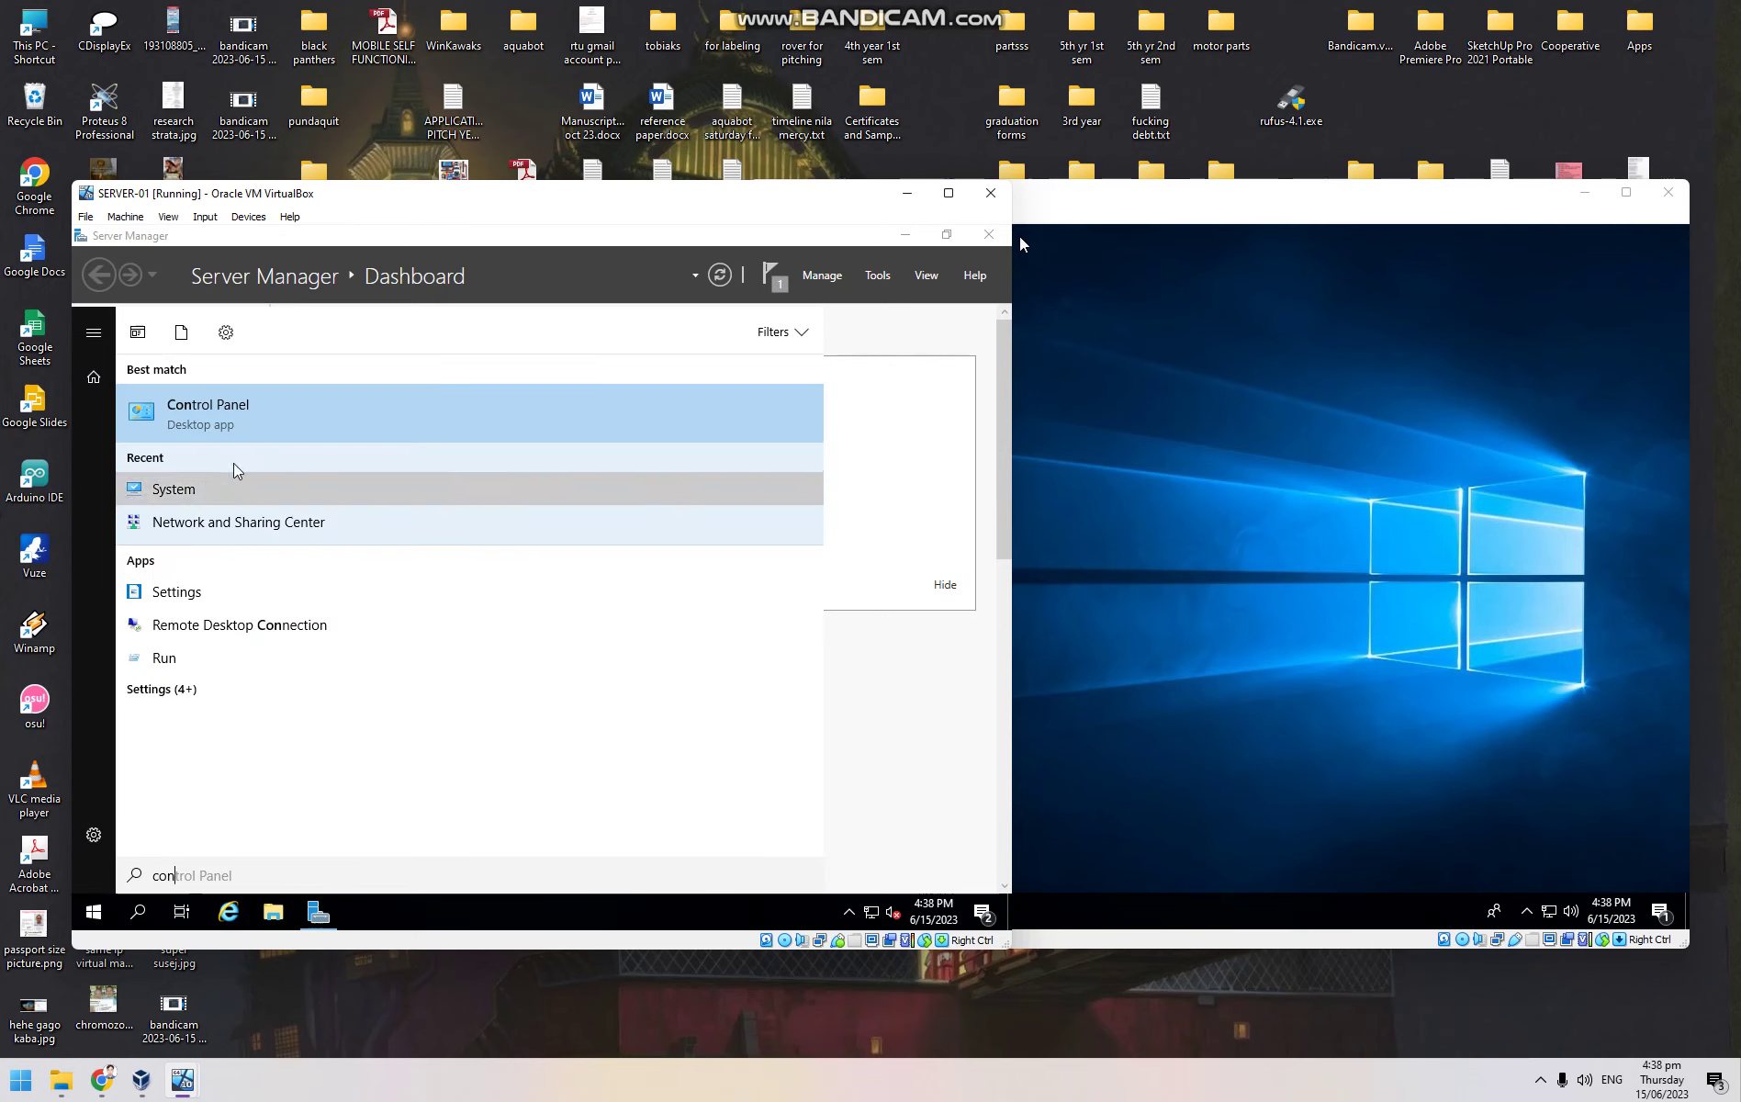
{"action": "left_click", "coordinate": [214, 413]}
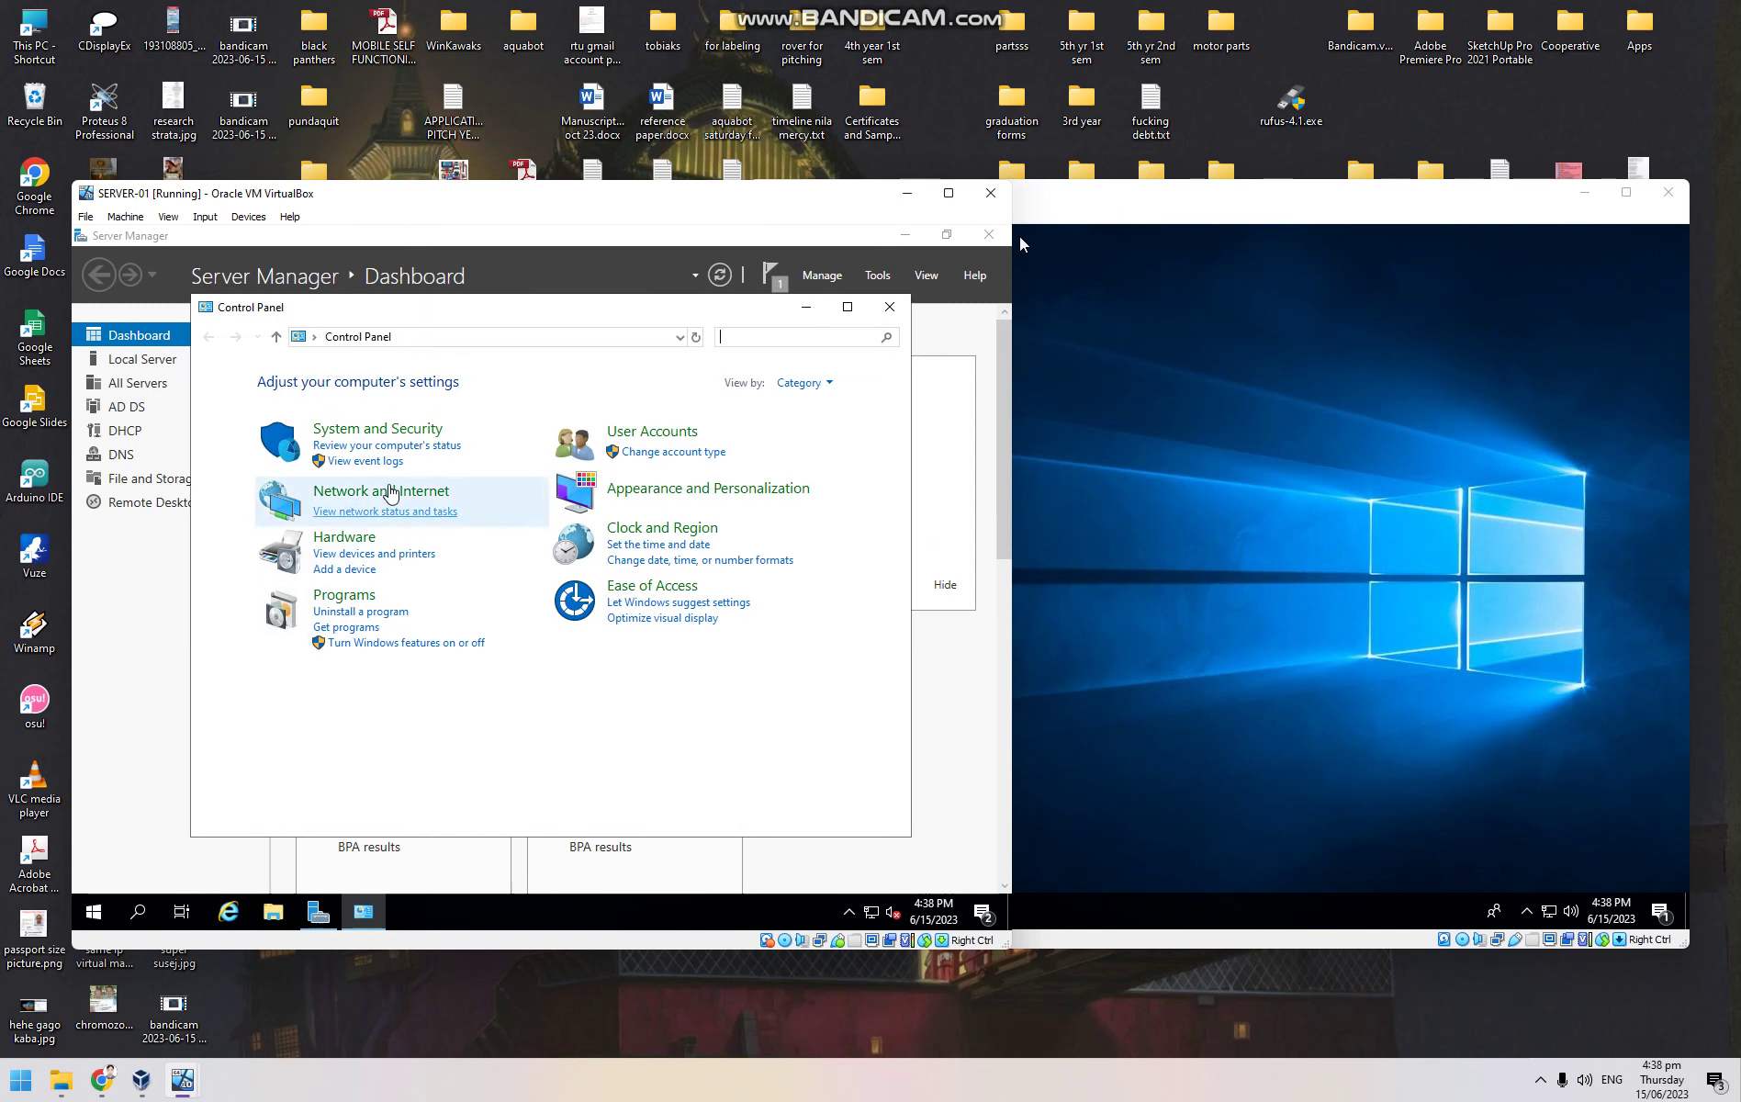
{"action": "left_click", "coordinate": [395, 430]}
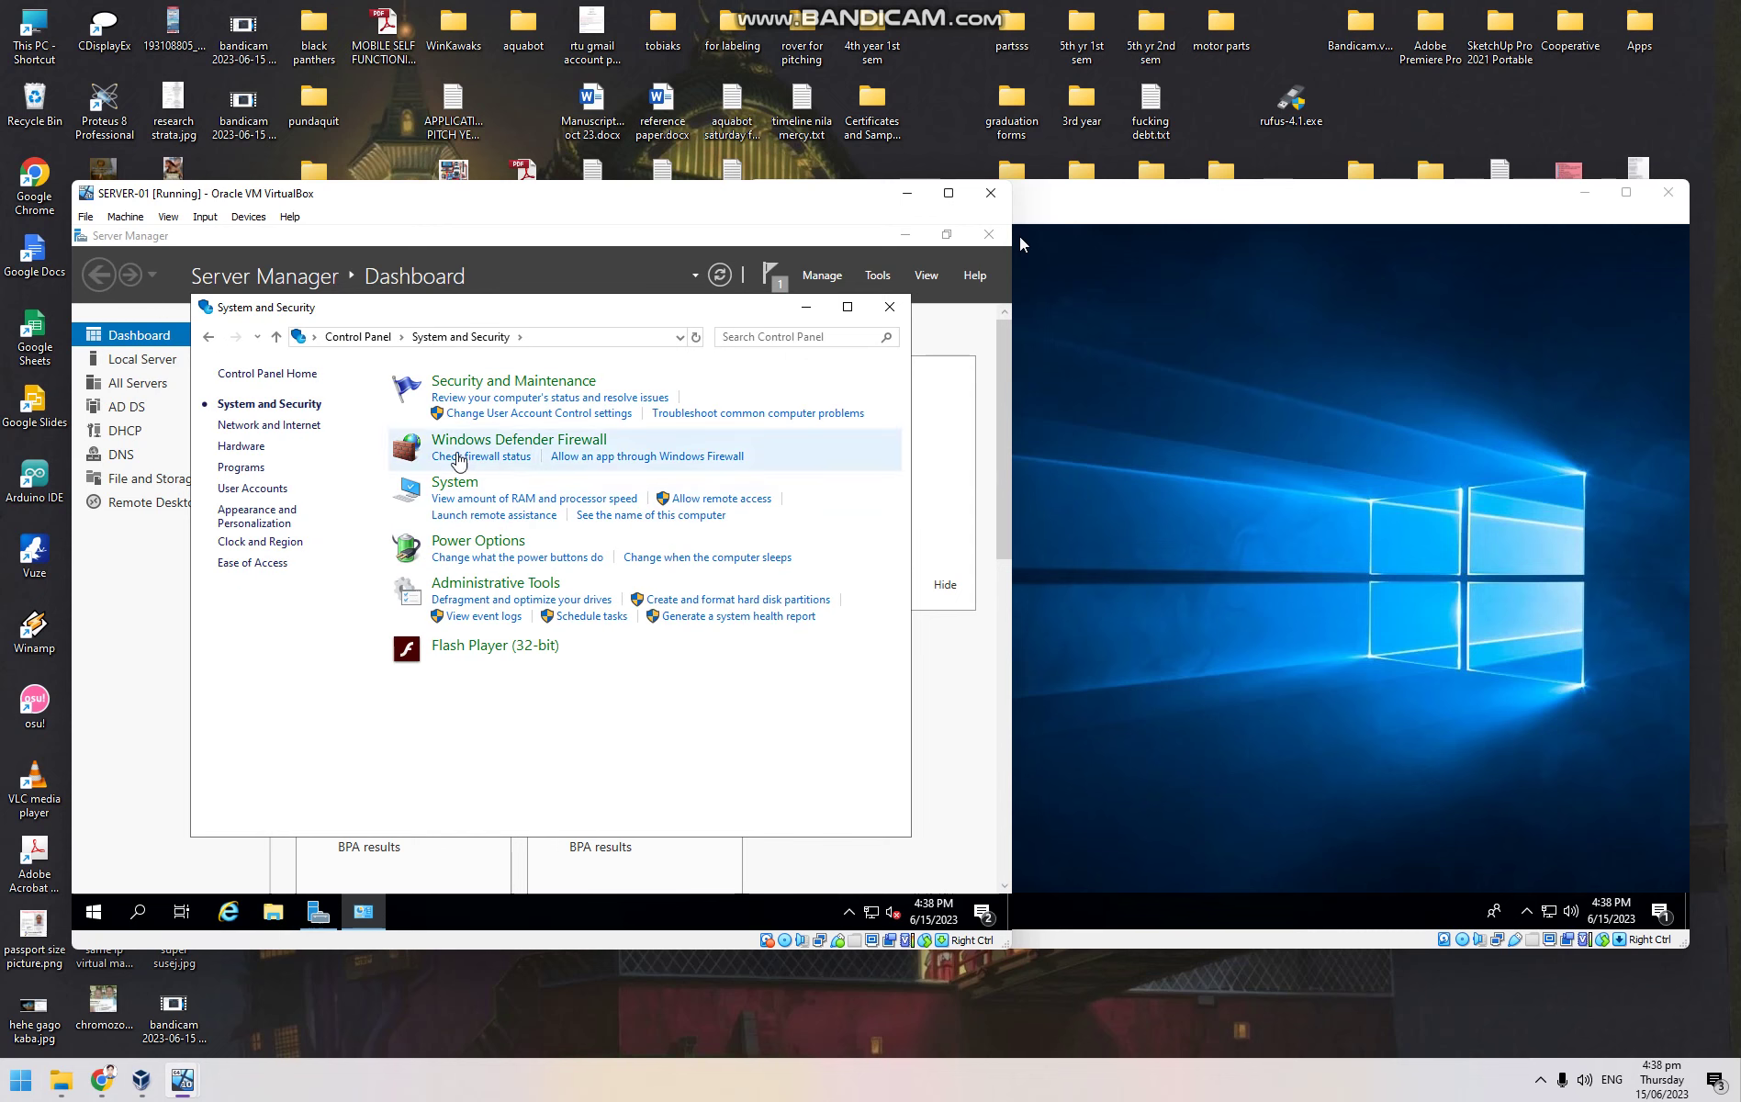
{"action": "left_click", "coordinate": [745, 501]}
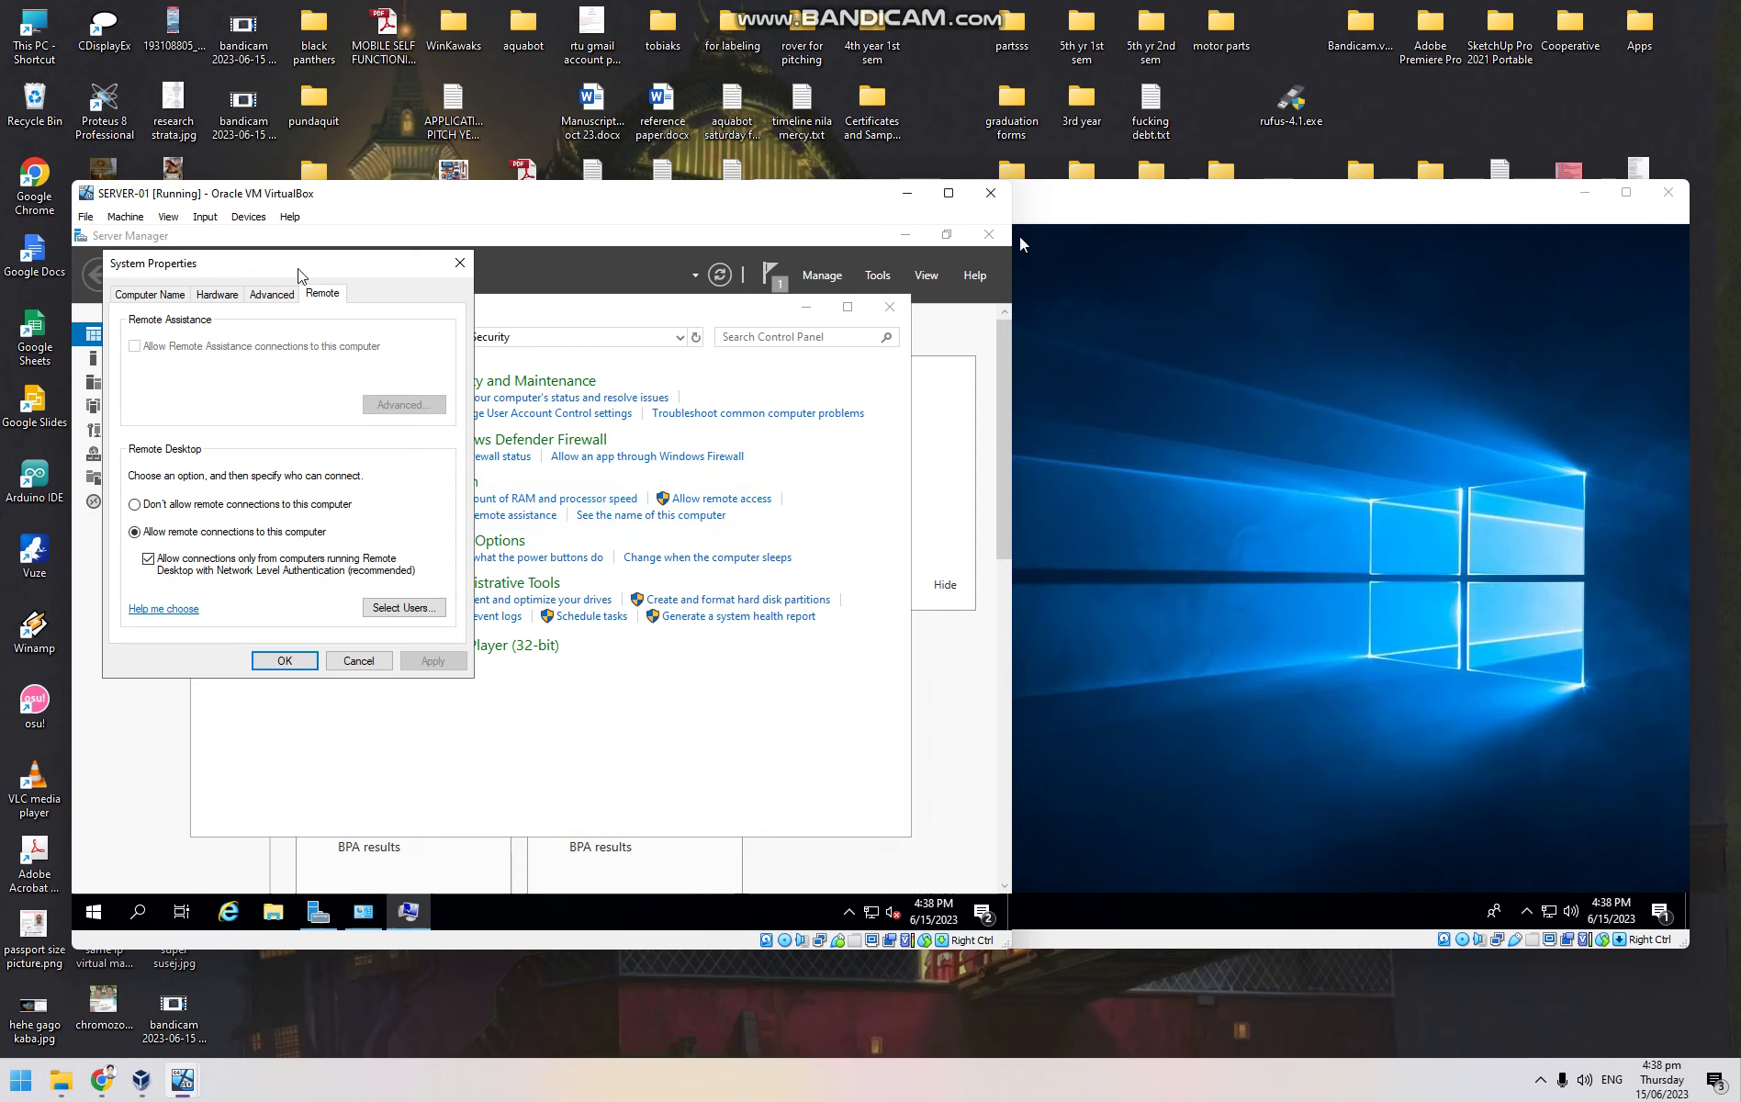
Allow remote connections without Network Level Authentication and apply the settings
{"action": "left_click_drag", "start_coordinate": [299, 275], "coordinate": [430, 339]}
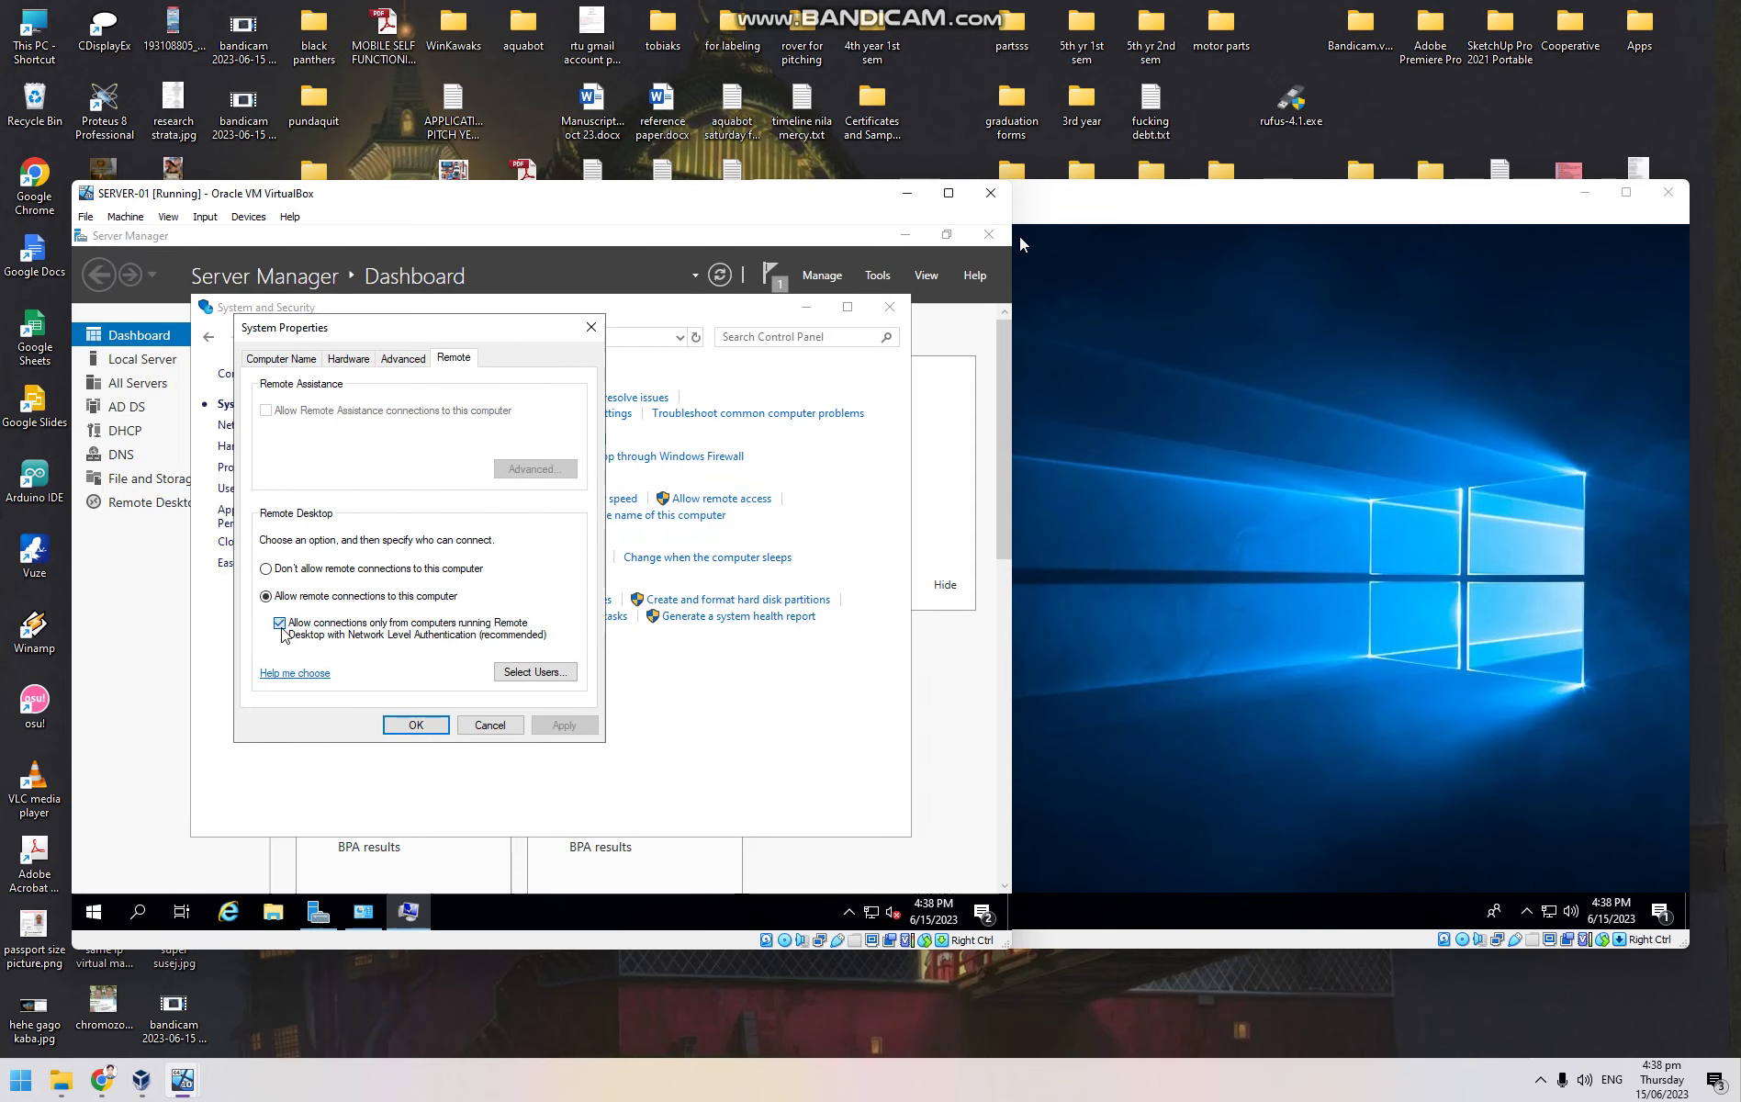
{"action": "left_click", "coordinate": [280, 623]}
{"action": "left_click", "coordinate": [549, 726]}
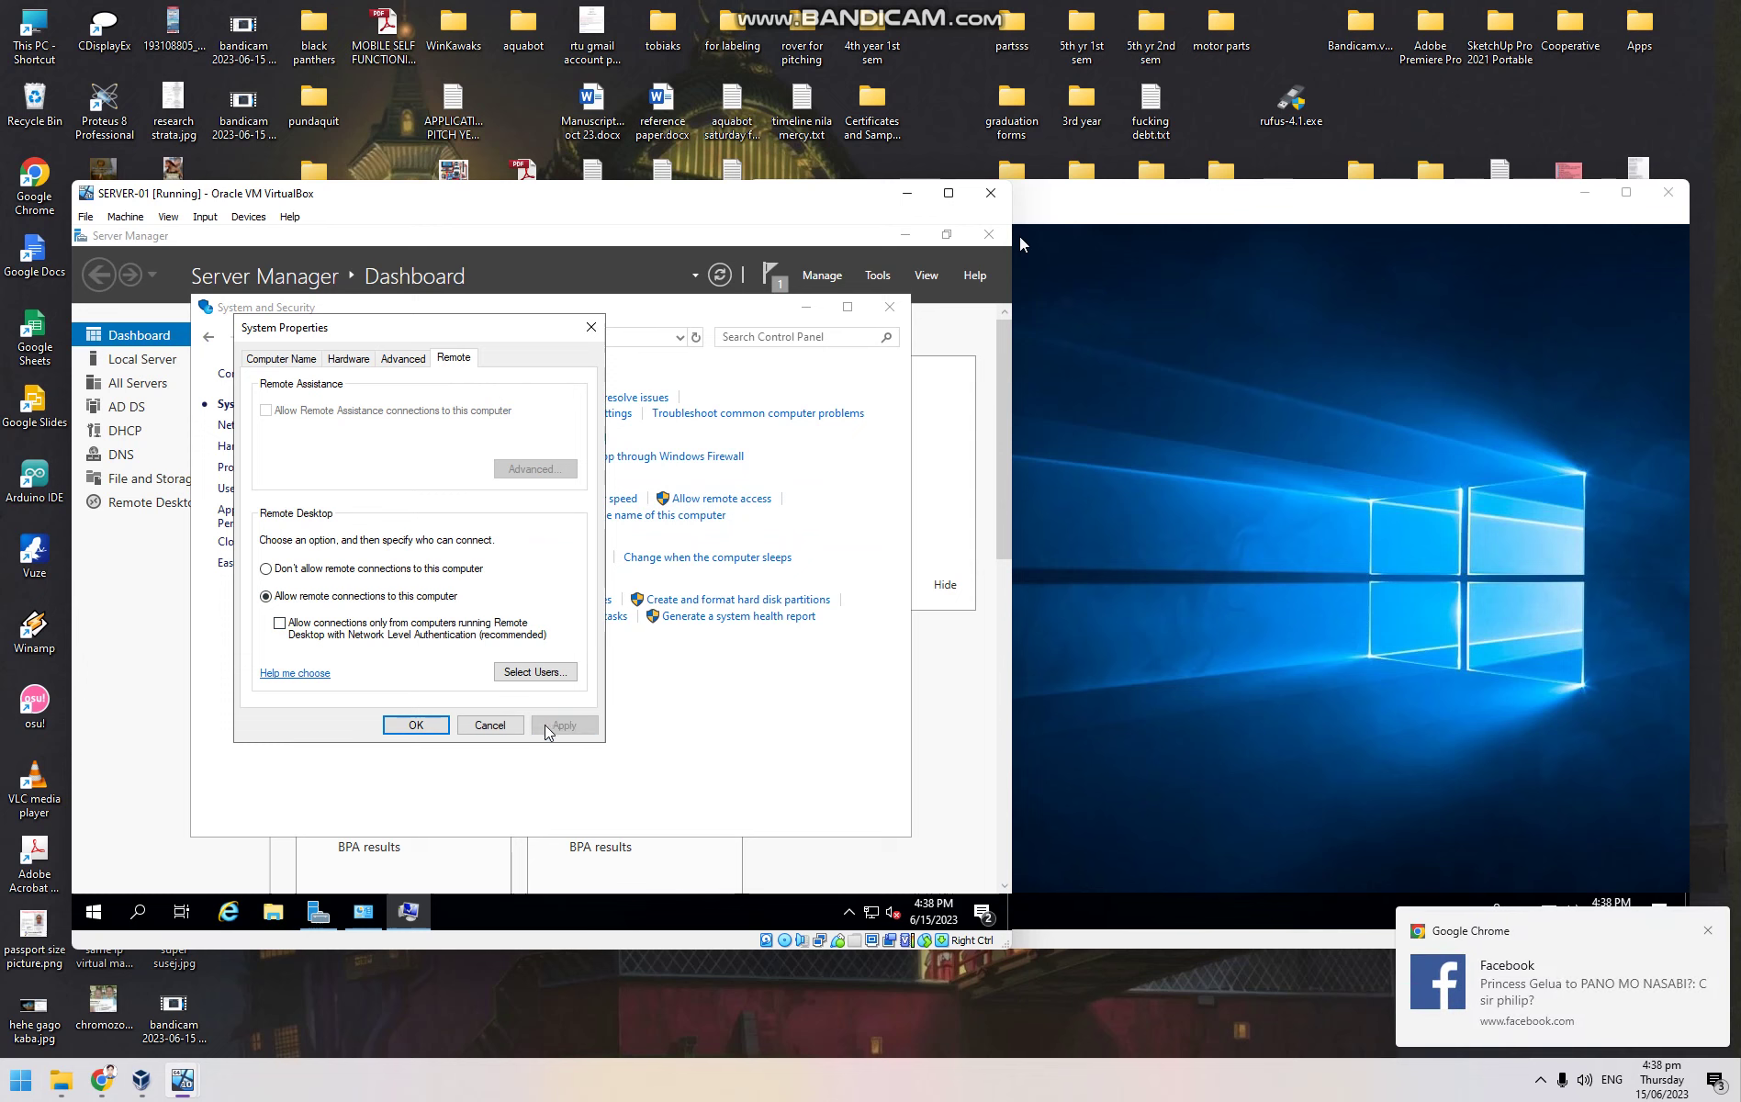
{"action": "left_click", "coordinate": [416, 725]}
On CLIENT-01, open Control Panel > System and Security > Allow remote access
{"action": "left_click", "coordinate": [1124, 634]}
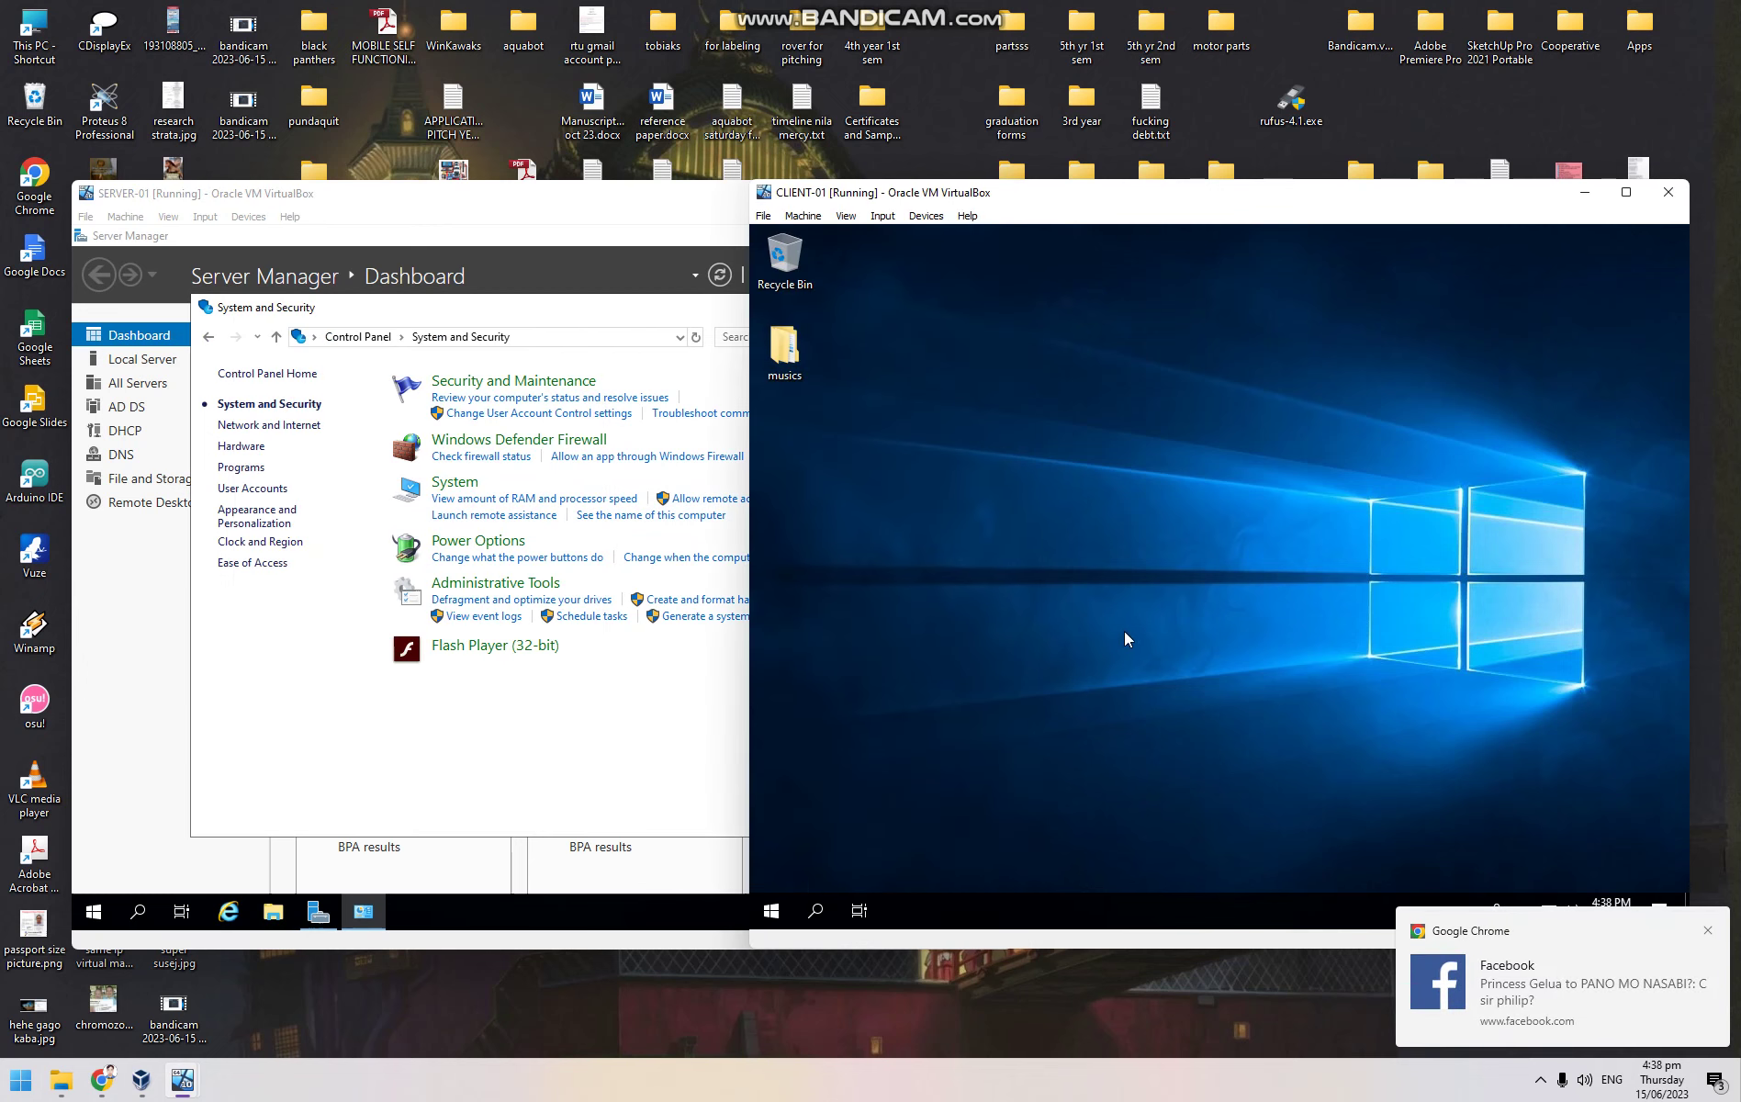
{"action": "left_click", "coordinate": [771, 910]}
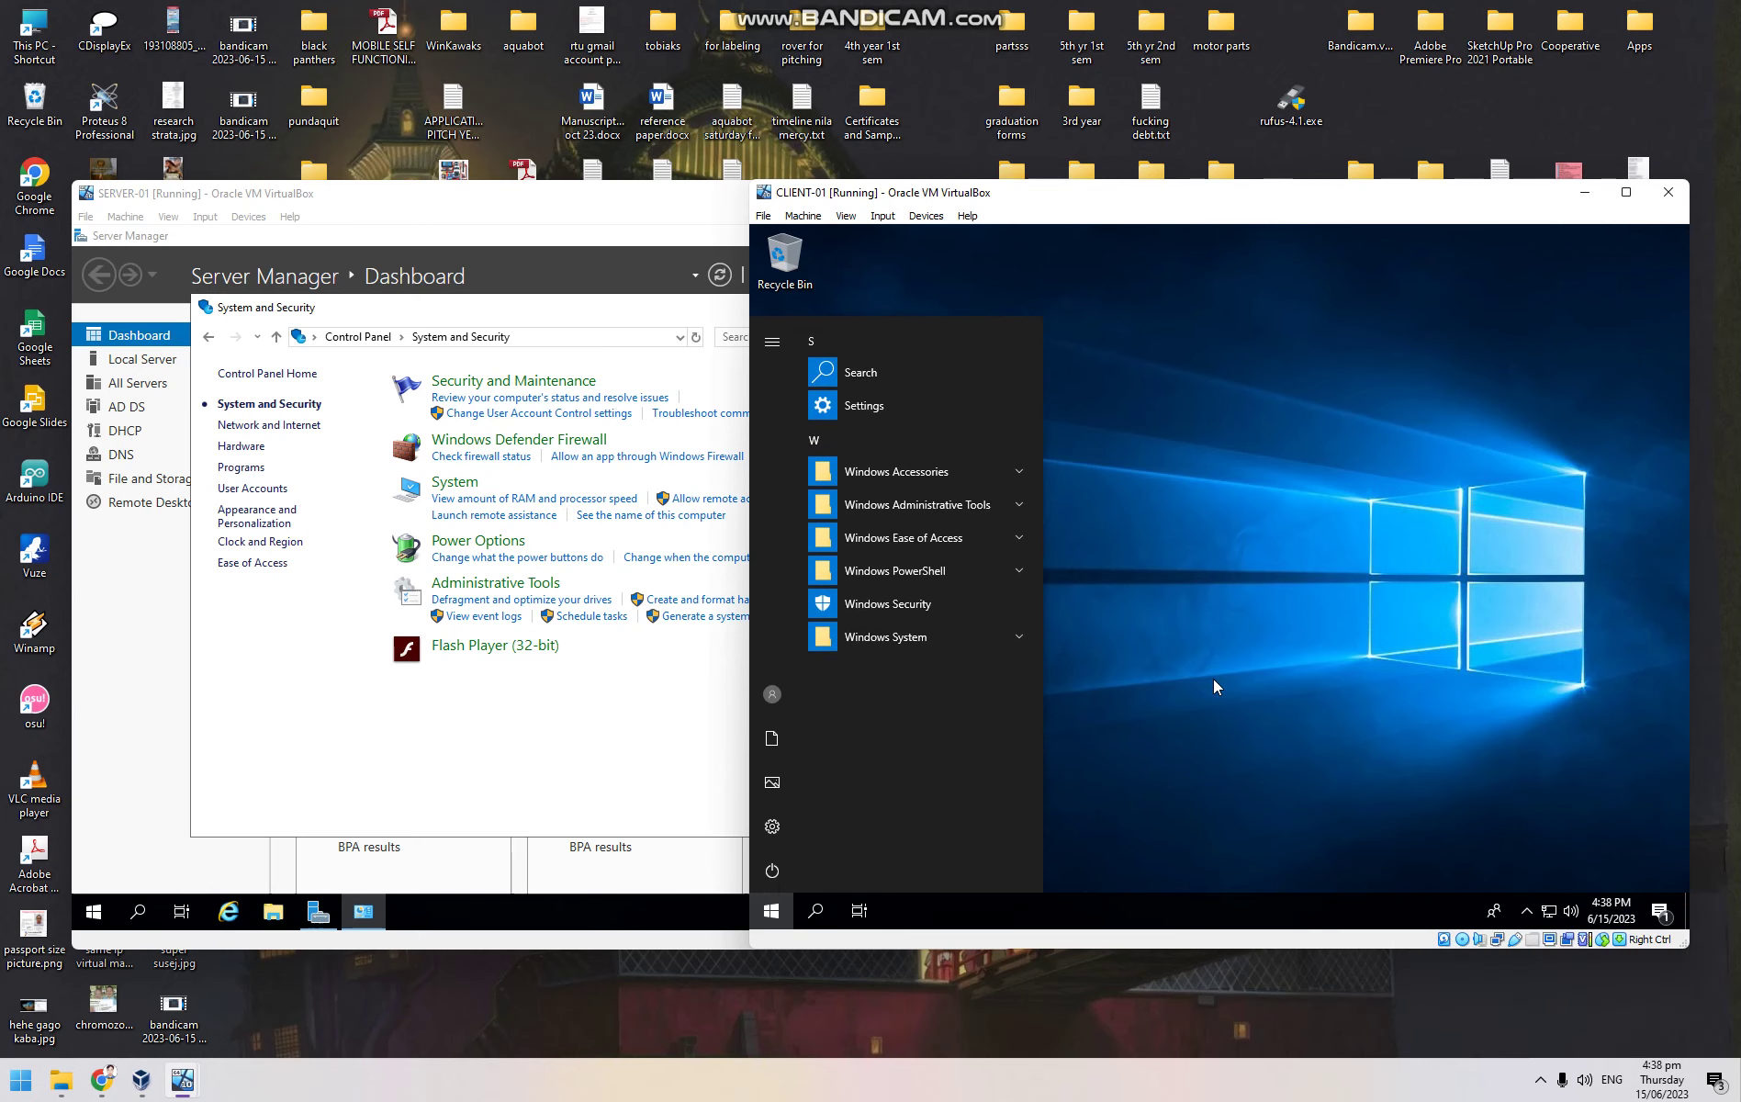
{"action": "type", "text": "control"}
{"action": "key", "text": "Return"}
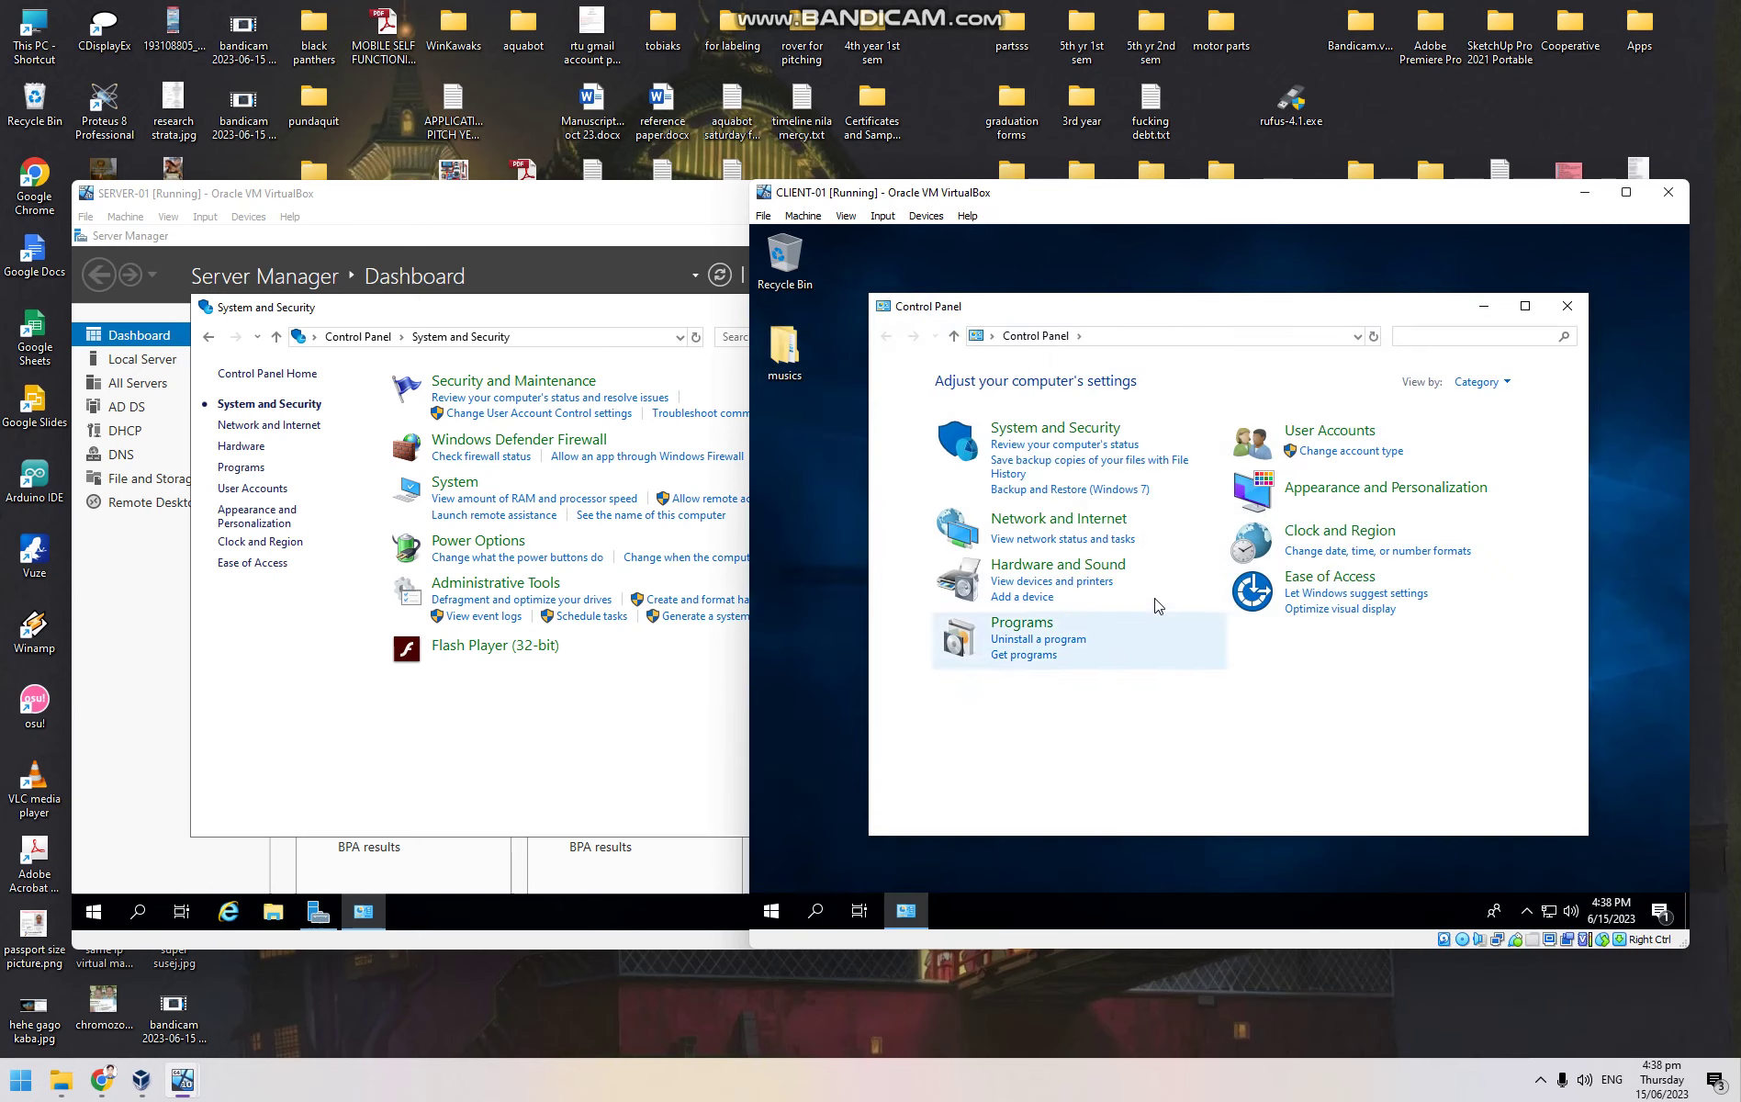
{"action": "left_click", "coordinate": [1045, 435]}
{"action": "left_click", "coordinate": [1384, 501]}
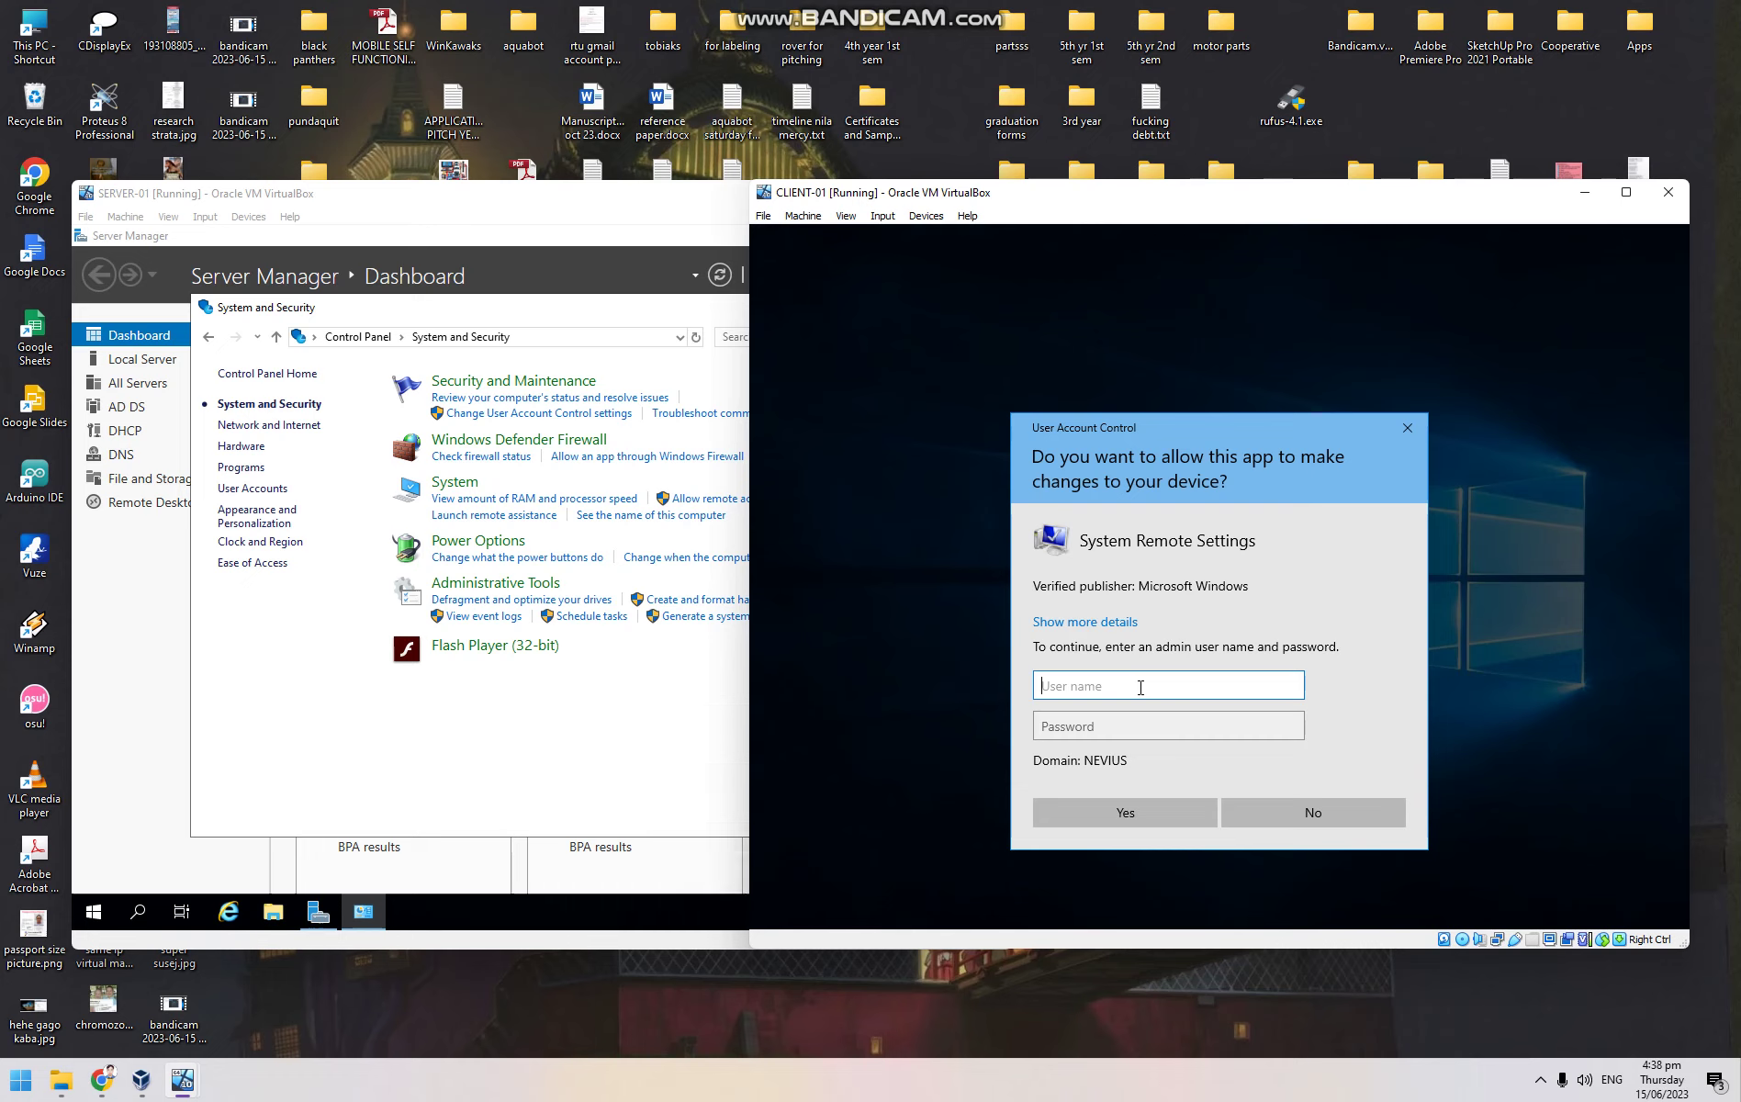
Enter the administrator user name and password in the UAC prompt
{"action": "type", "text": "administrator"}
{"action": "key", "text": "Tab"}
{"action": "type", "text": "••••"}
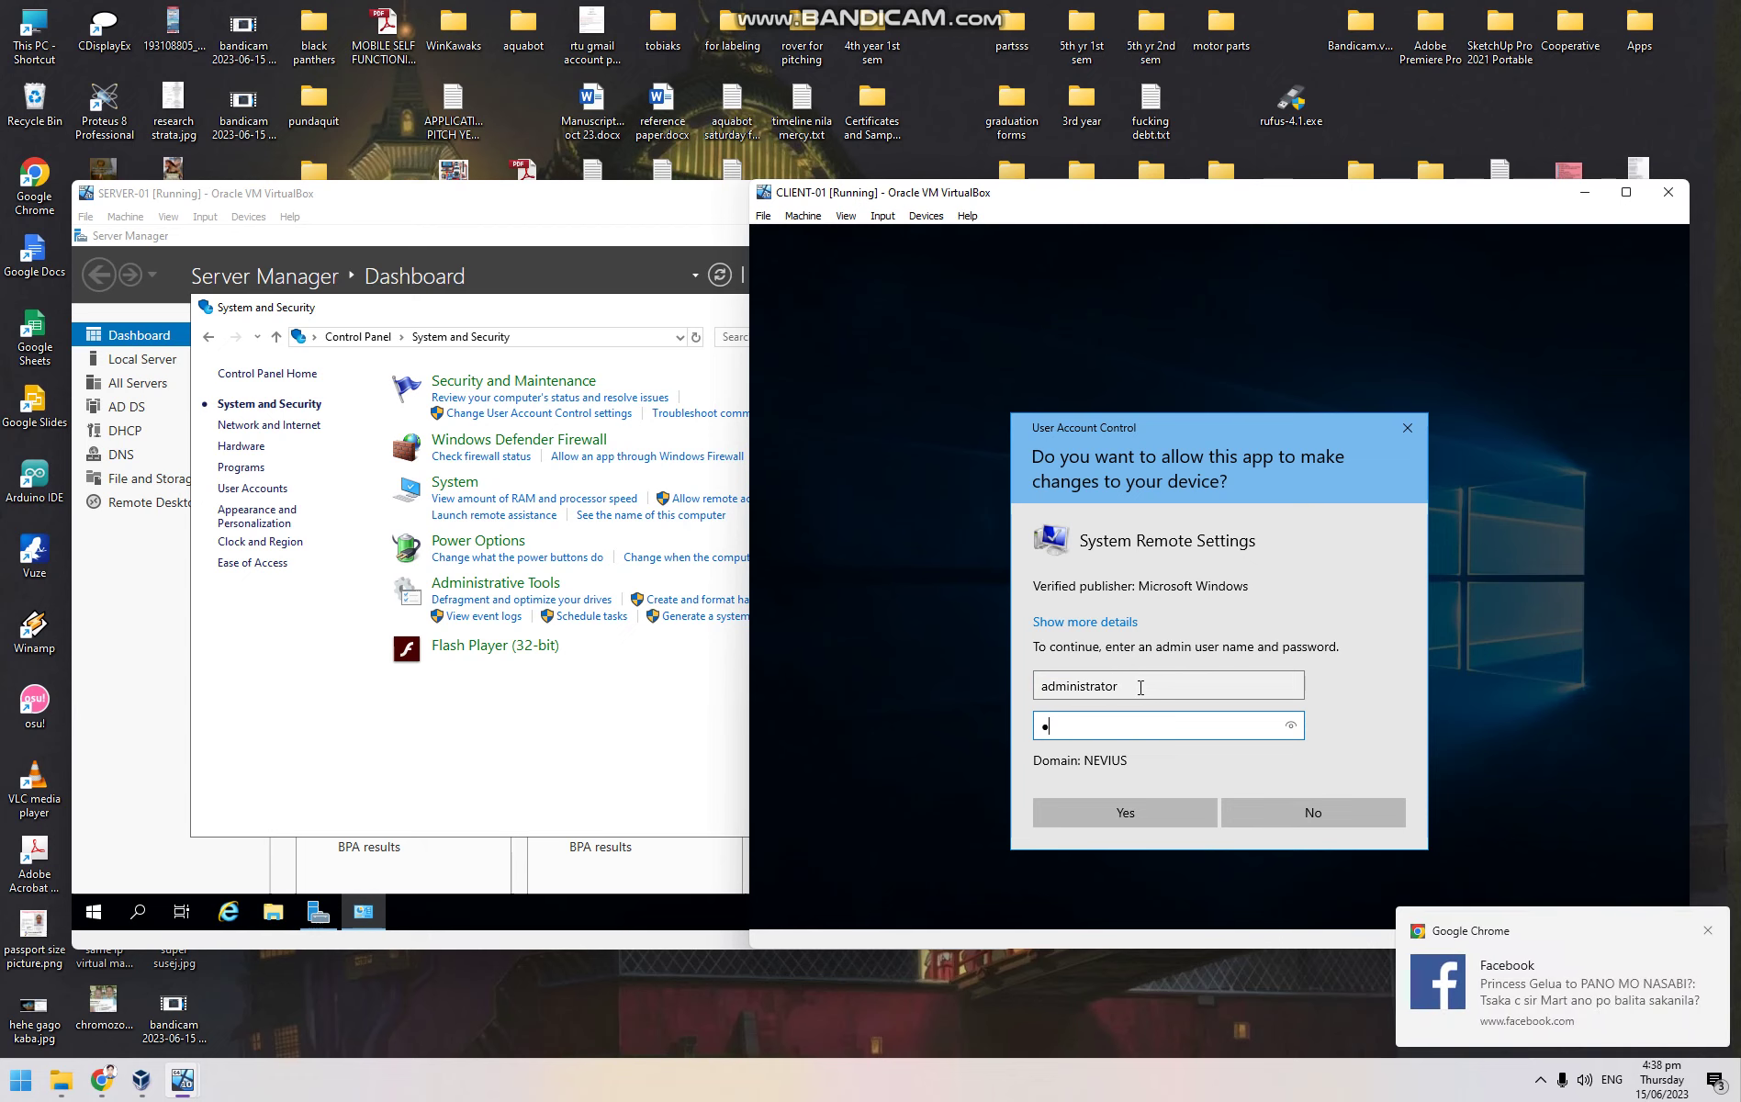
{"action": "type", "text": "••••••"}
{"action": "key", "text": "Return"}
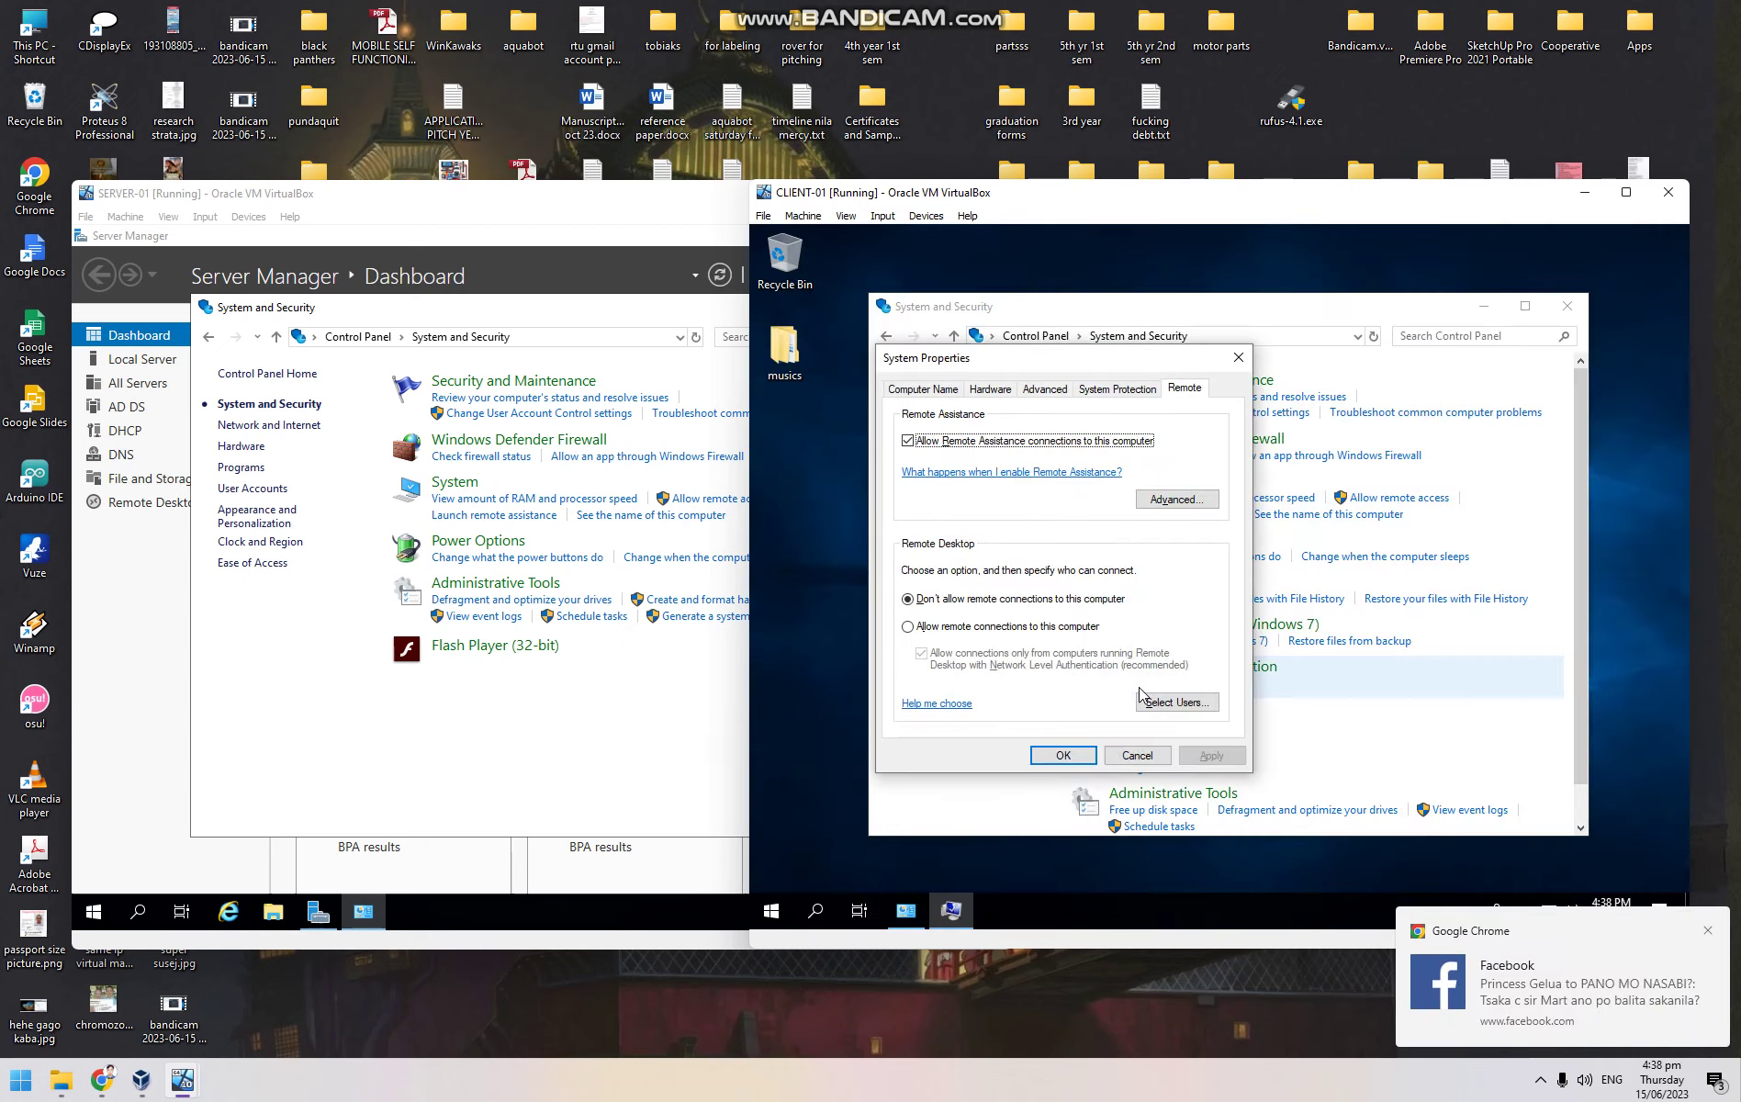
Allow remote connections without NLA, turn off Remote Assistance, and apply
{"action": "left_click", "coordinate": [914, 601]}
{"action": "left_click", "coordinate": [909, 626]}
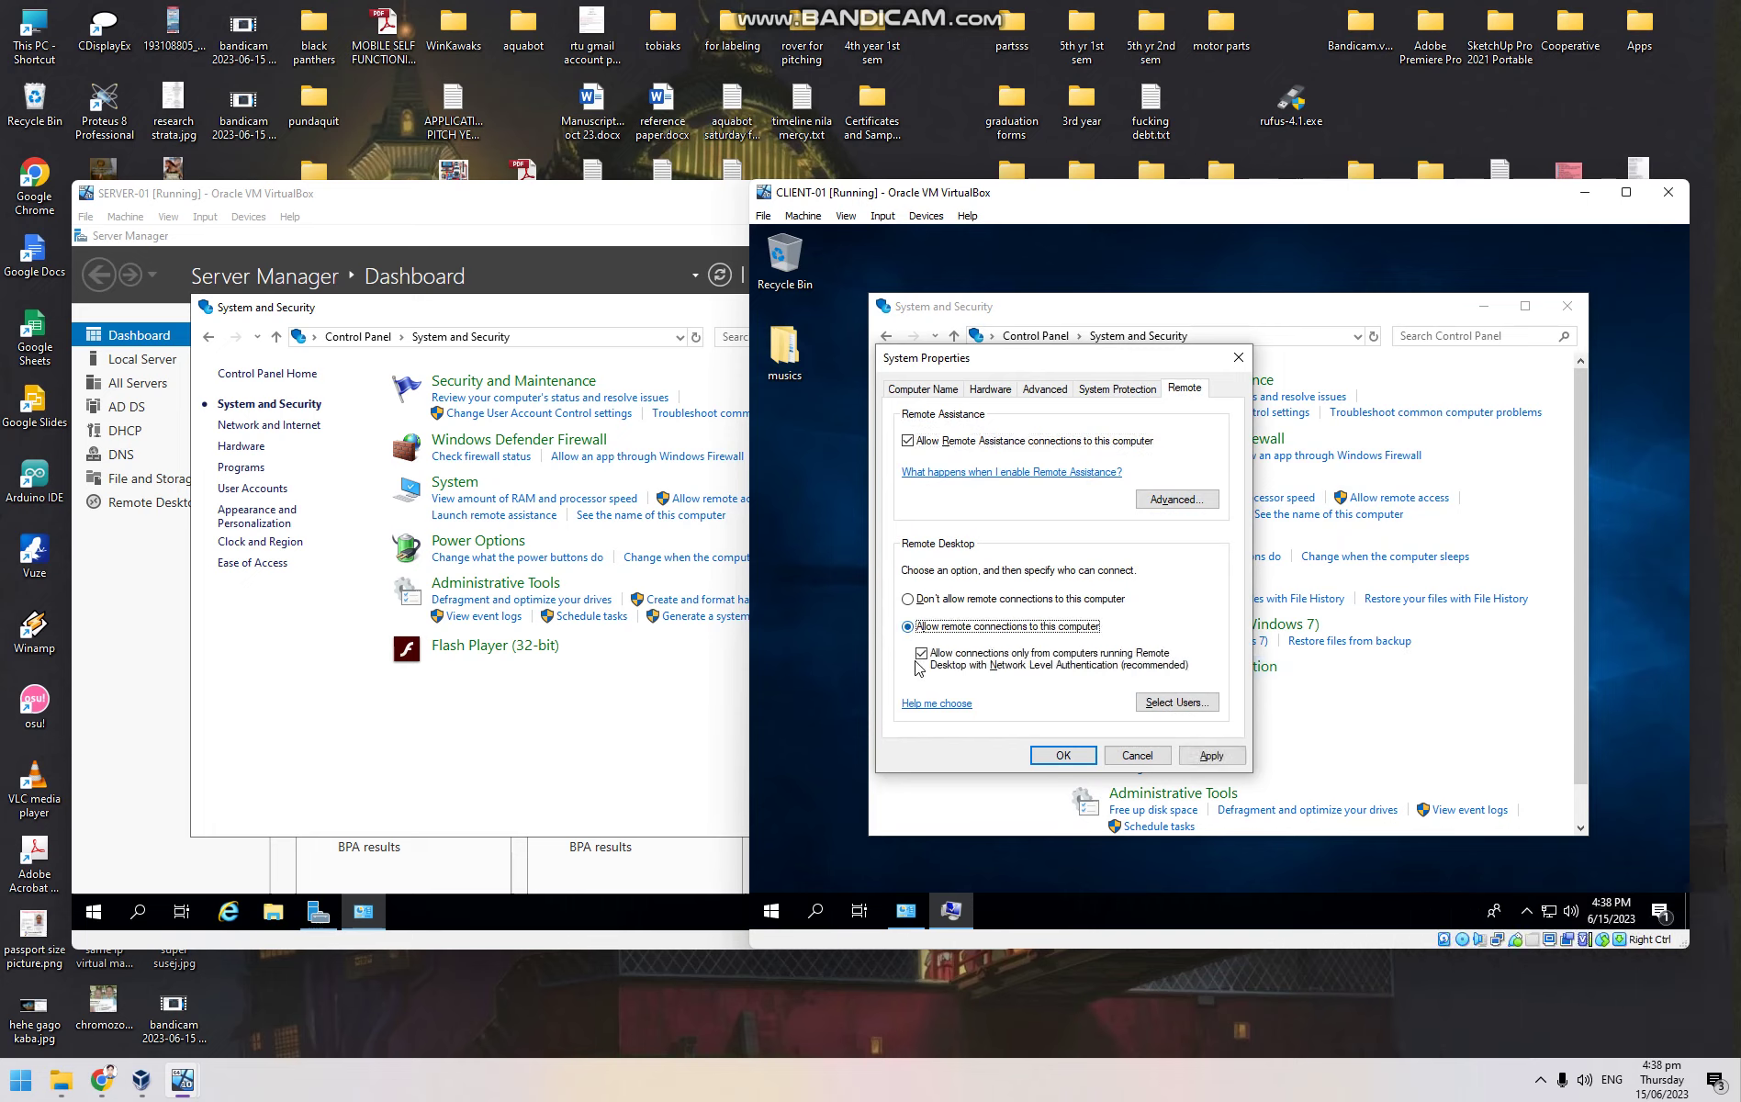
{"action": "left_click", "coordinate": [922, 656]}
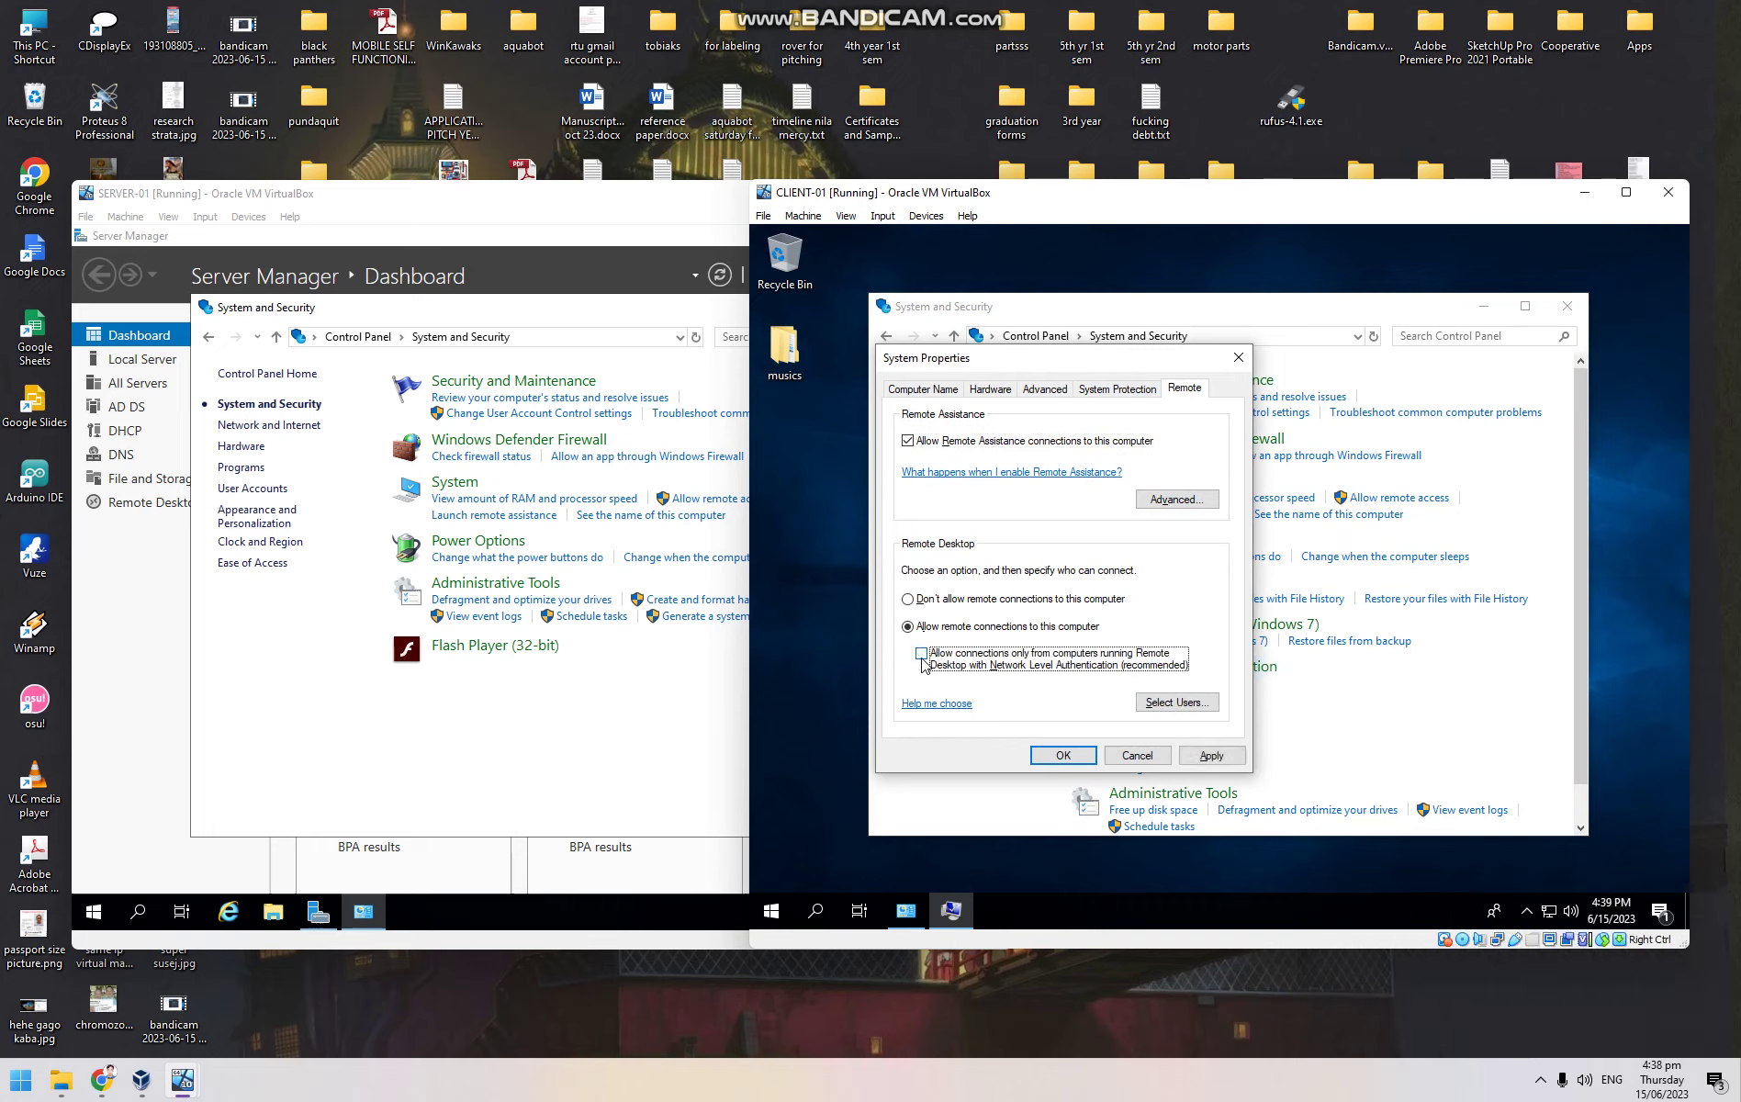
{"action": "left_click", "coordinate": [909, 443]}
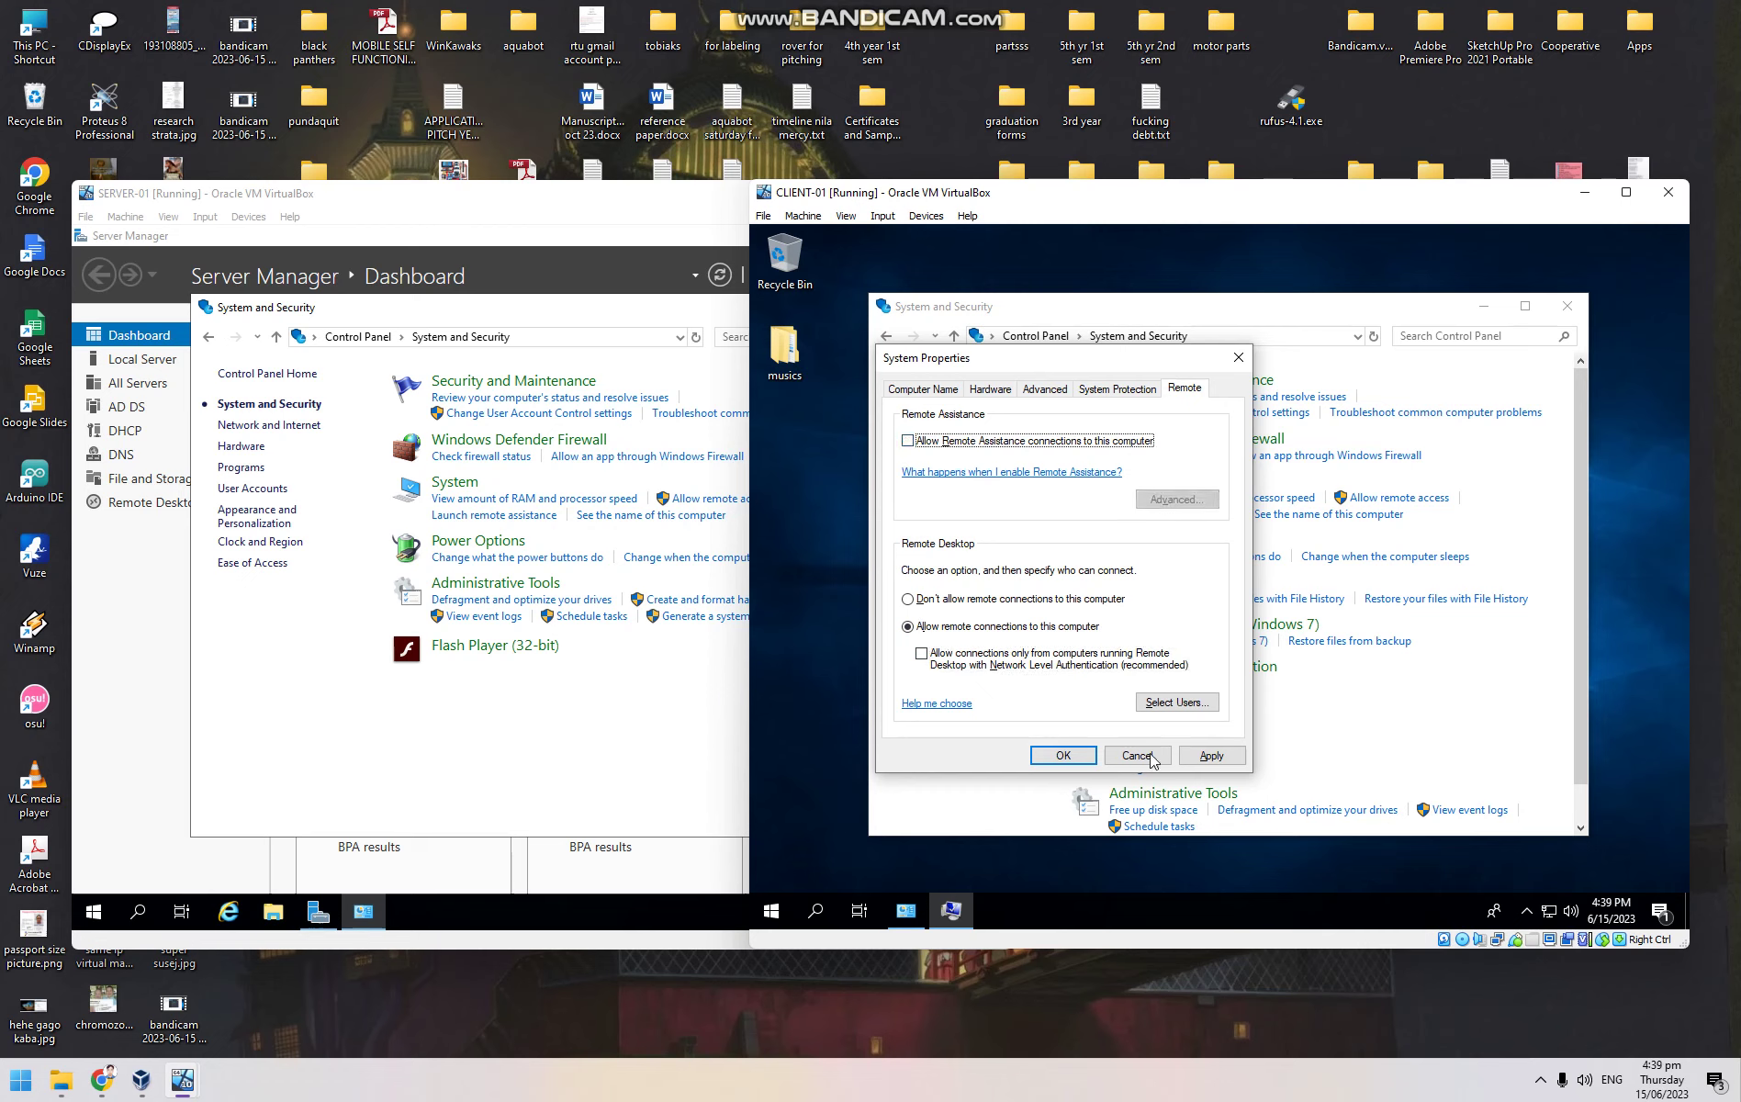
{"action": "left_click", "coordinate": [1210, 755]}
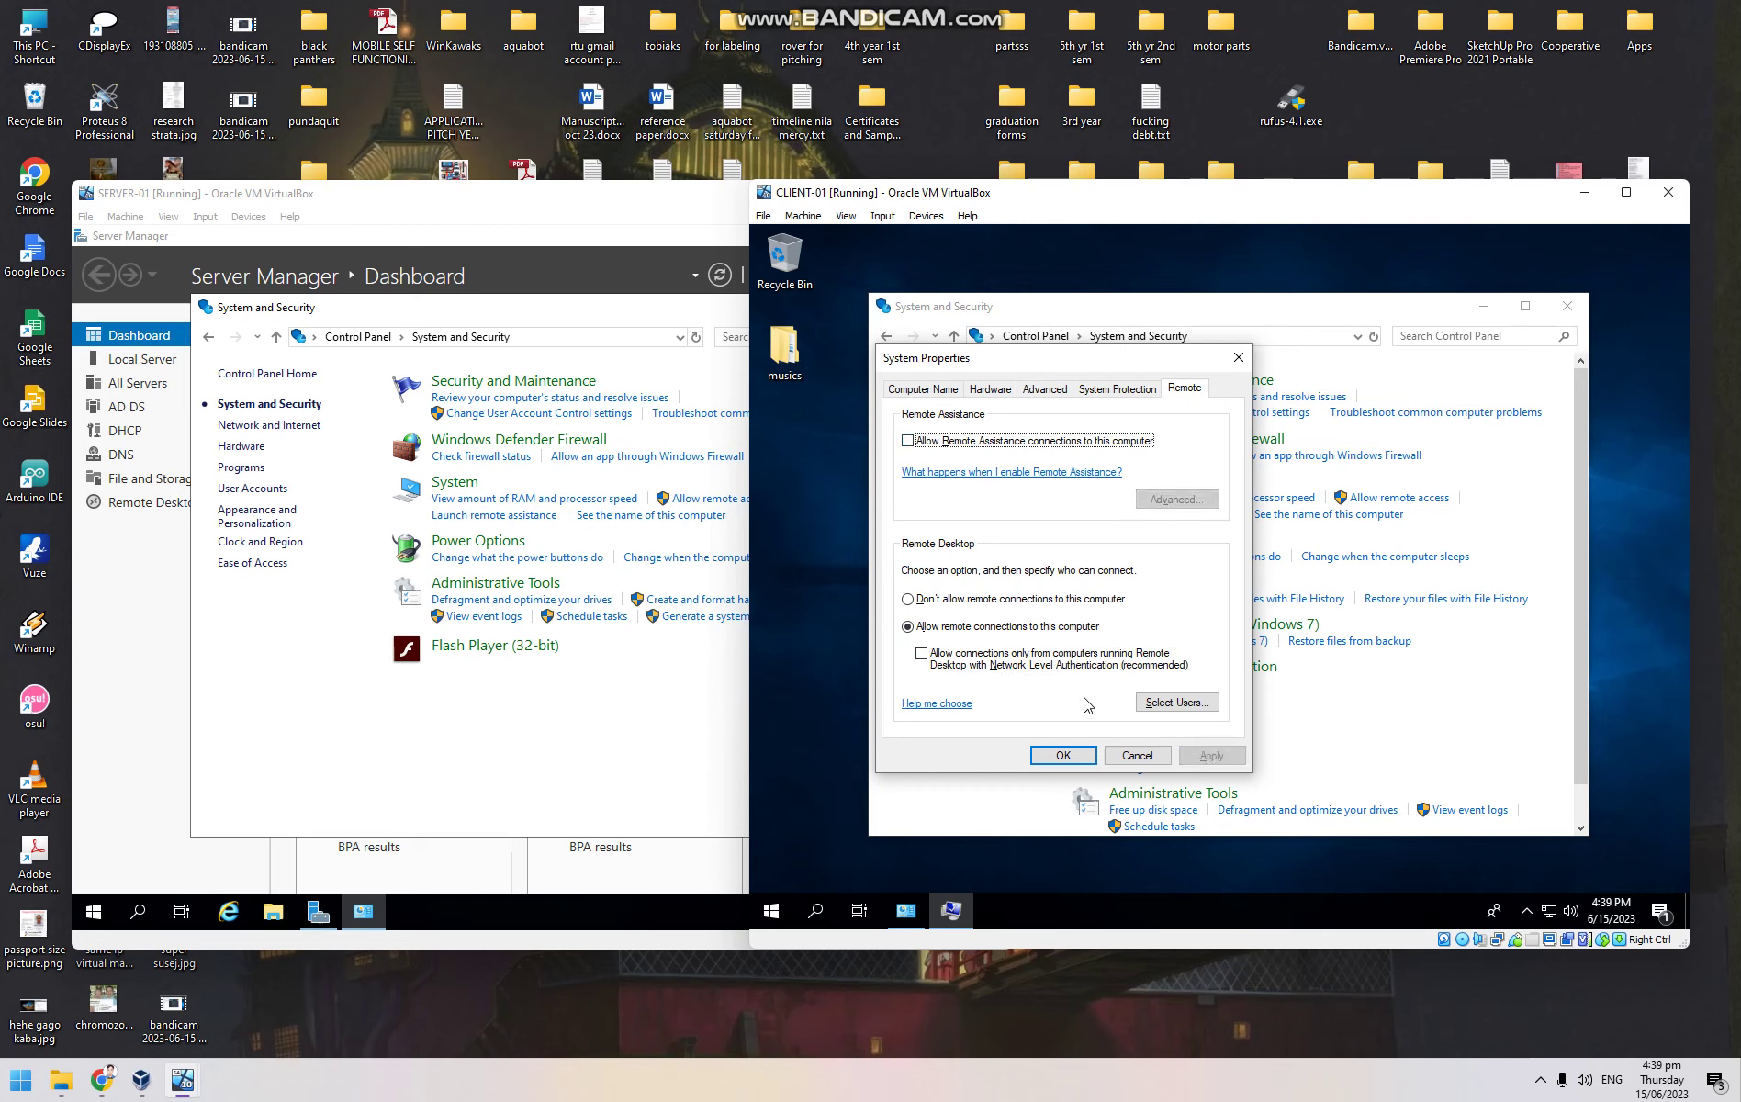